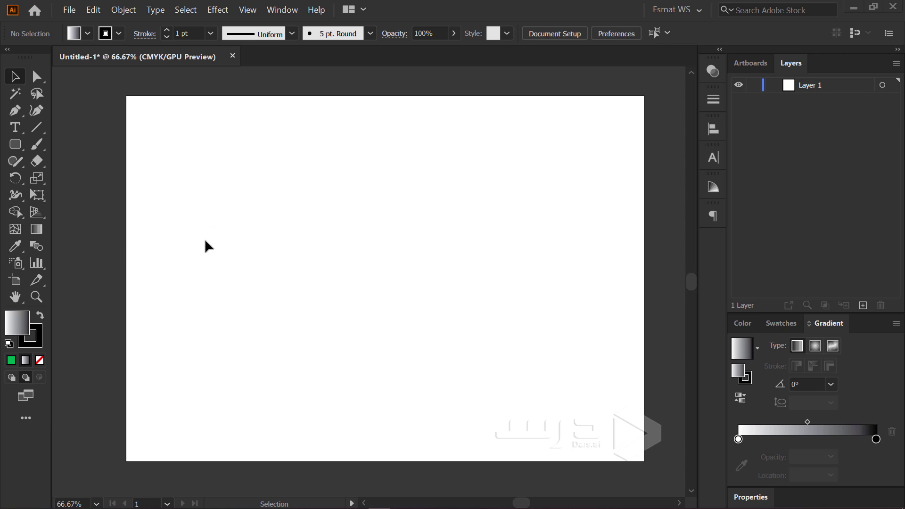
Step: Set the fill to solid green and drag a rectangle across nearly the entire artboard
key("comma")
key("a")
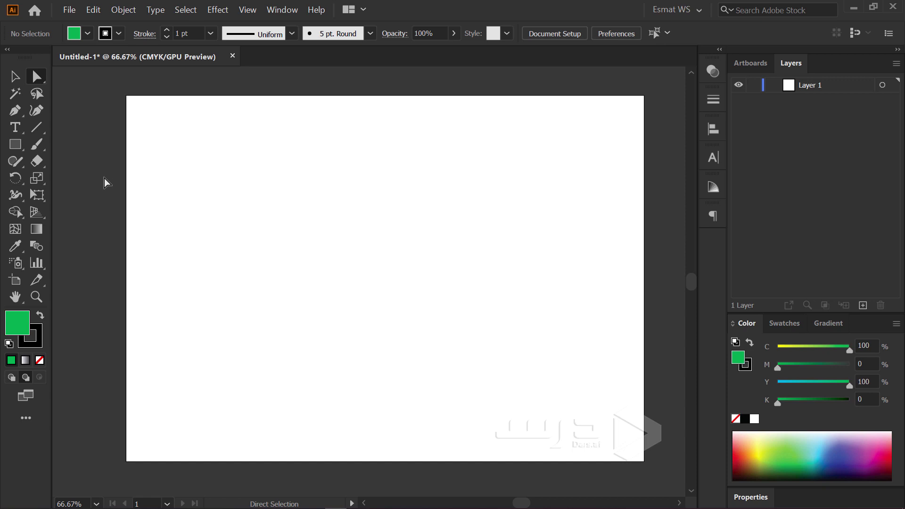
left_click(15, 144)
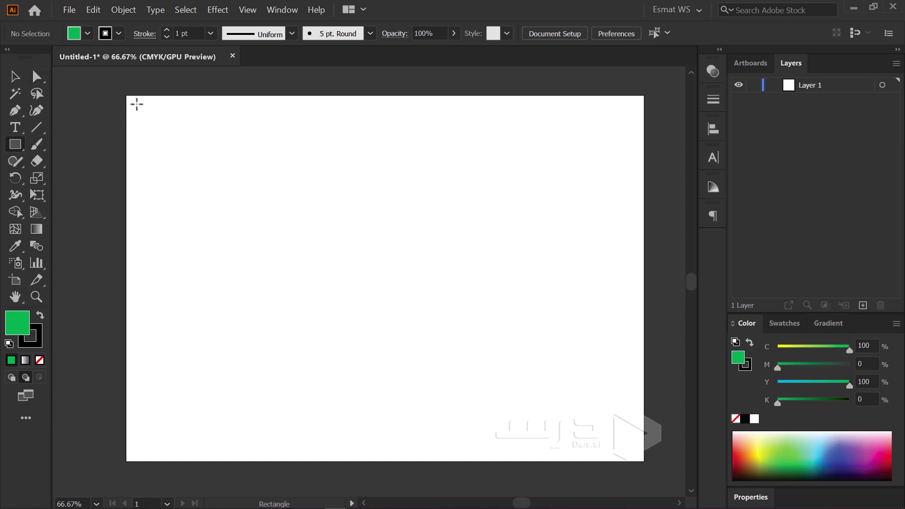
left_click_drag(136, 104, 632, 453)
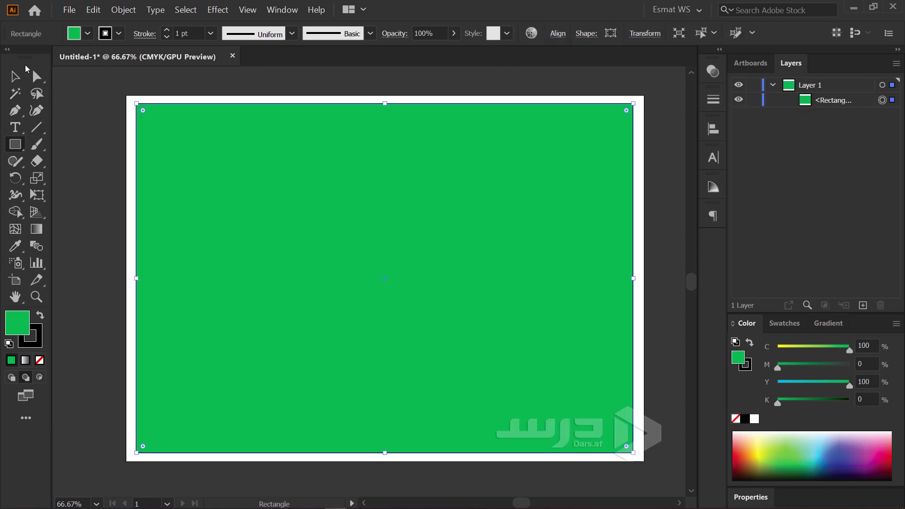
Step: Horizontally centre the green rectangle, aligned to the artboard
left_click(15, 75)
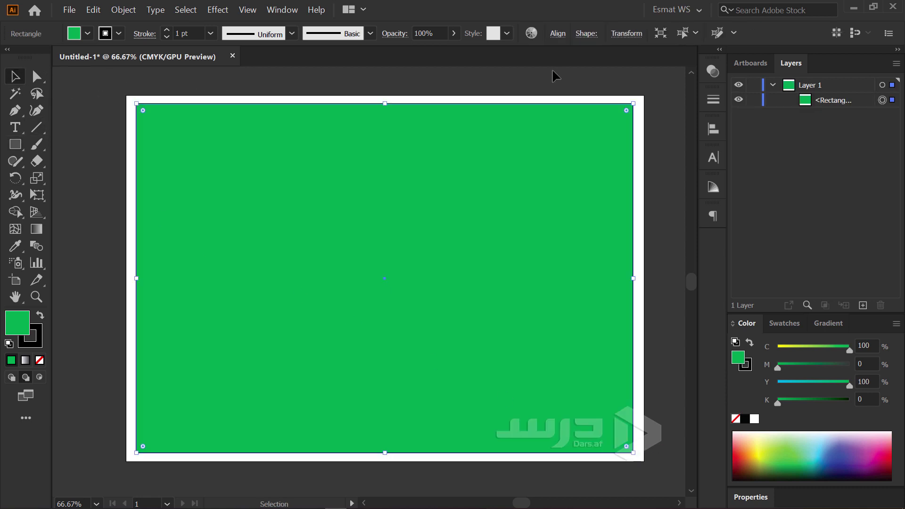
left_click(558, 35)
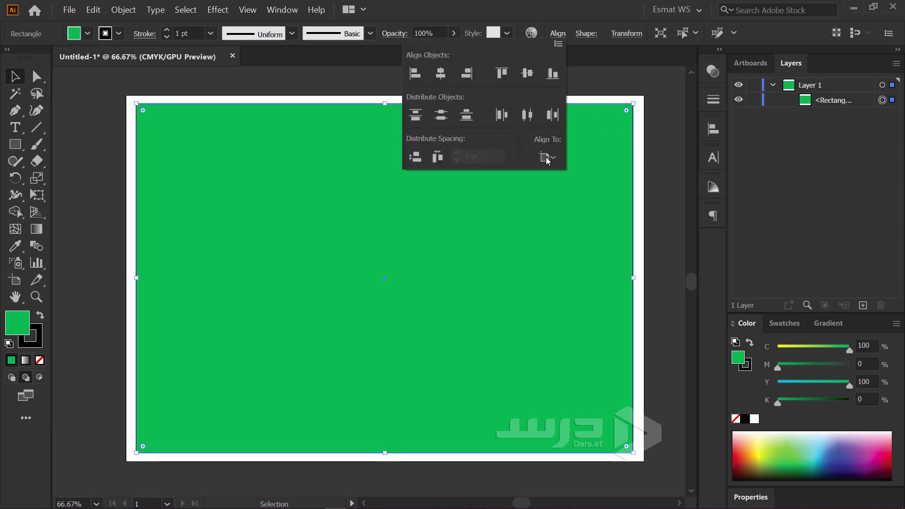
left_click(441, 73)
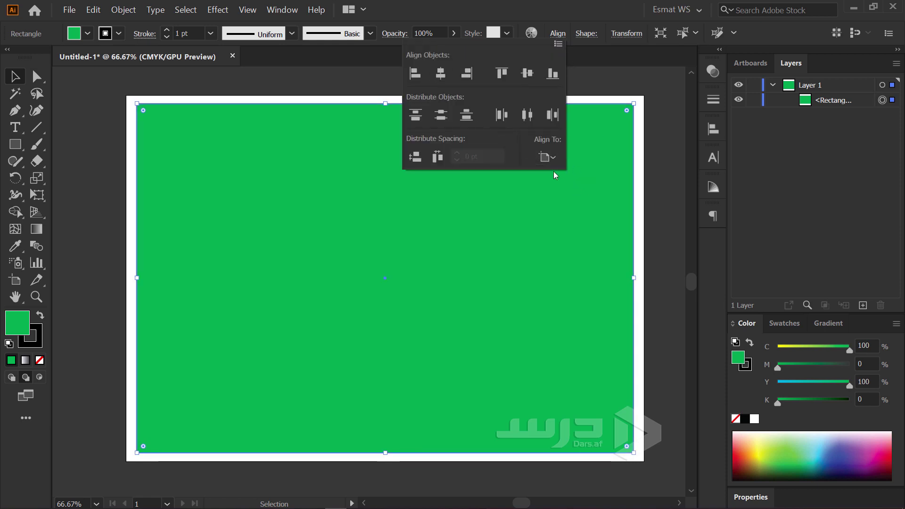
left_click(548, 157)
left_click(593, 173)
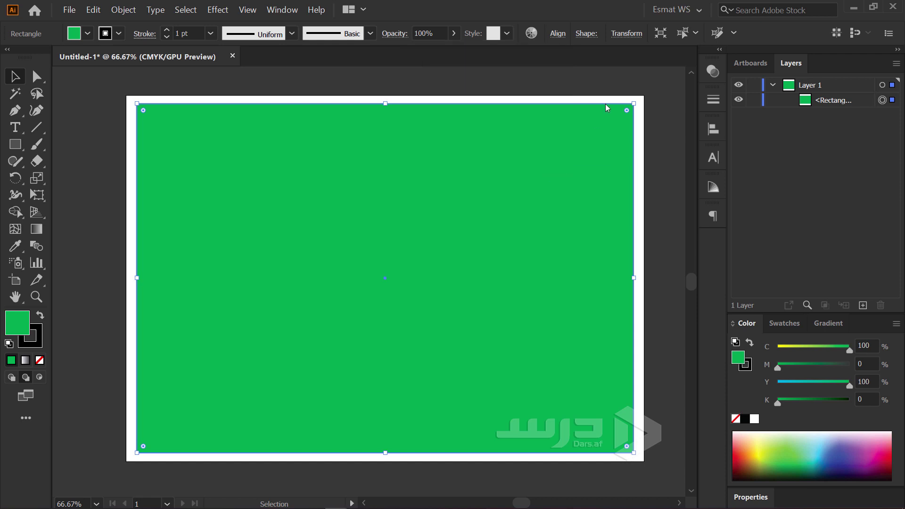
left_click(580, 86)
Step: Set the rectangle's stroke to None, then deselect it
left_click(268, 247)
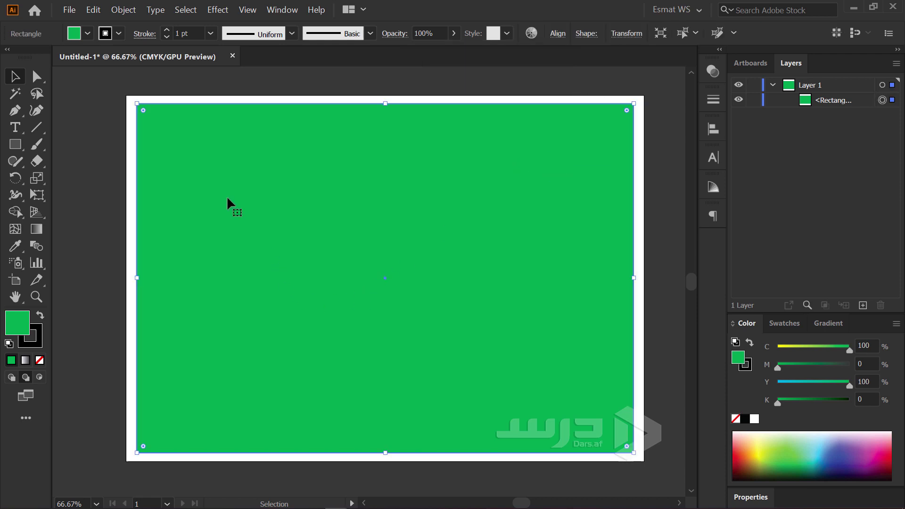
left_click(119, 33)
left_click(9, 57)
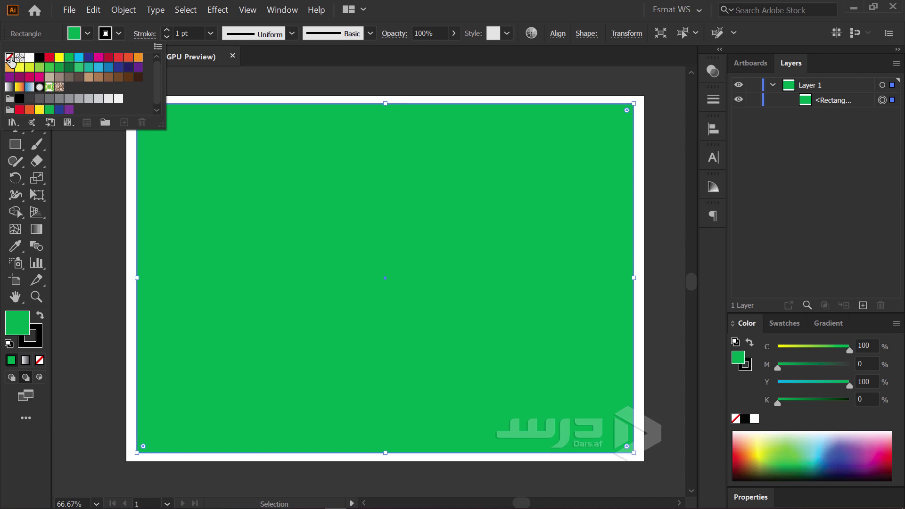
left_click(108, 142)
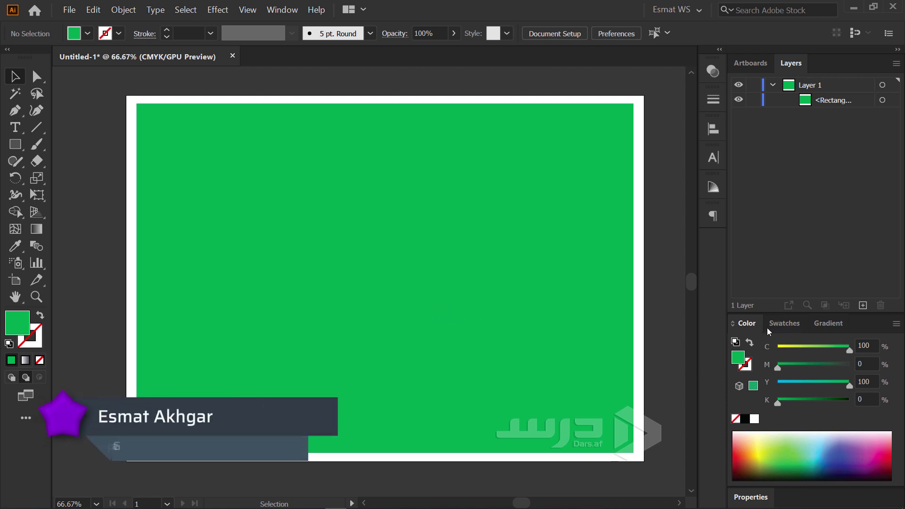
Step: Bring up the Swatches panel
left_click(784, 324)
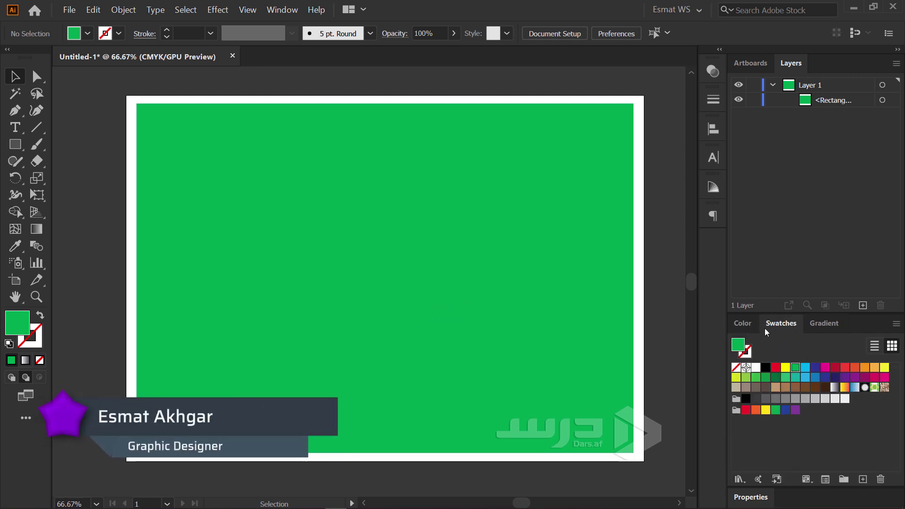
left_click(283, 10)
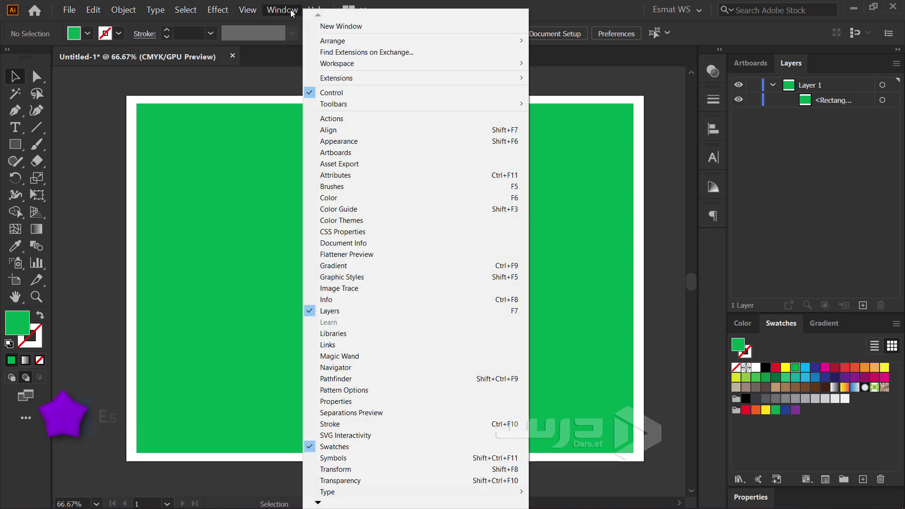
key("Escape")
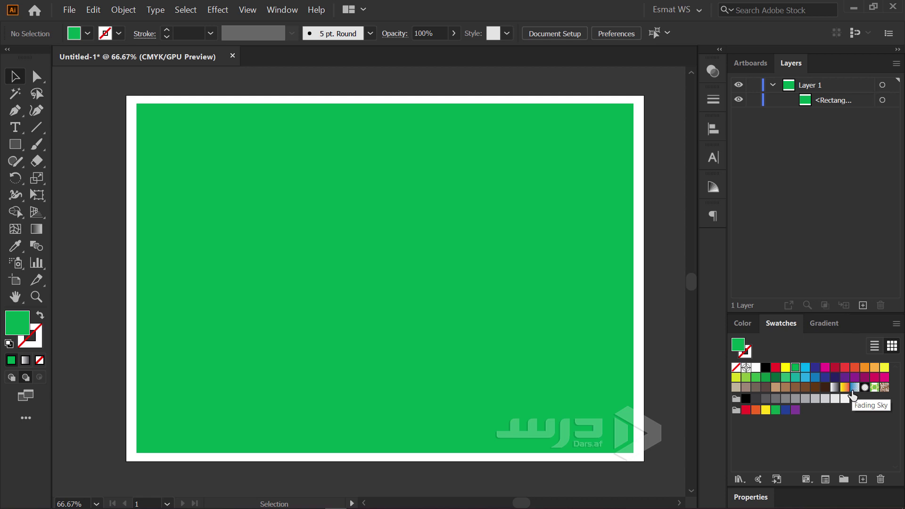
Step: Preview the yellow-to-red gradient swatch on the rectangle, undo to green, and show the Gradient panel
left_click(844, 388)
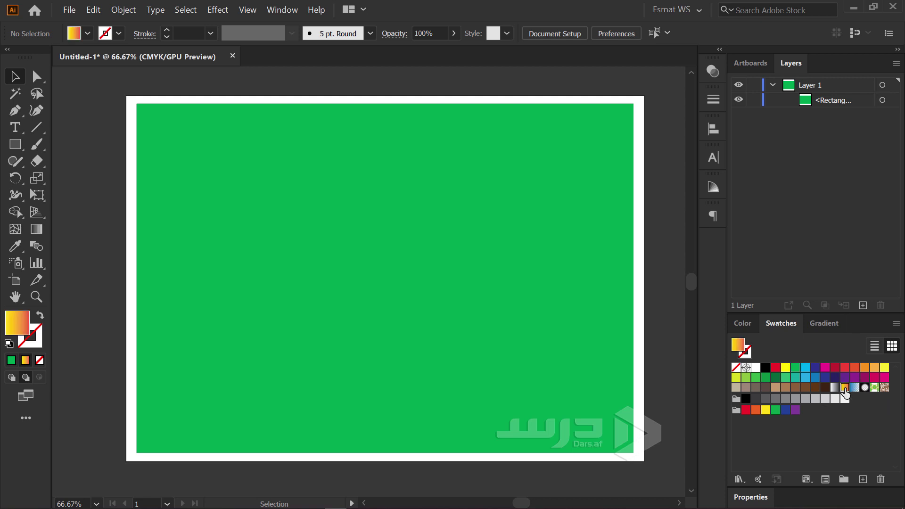
left_click(275, 334)
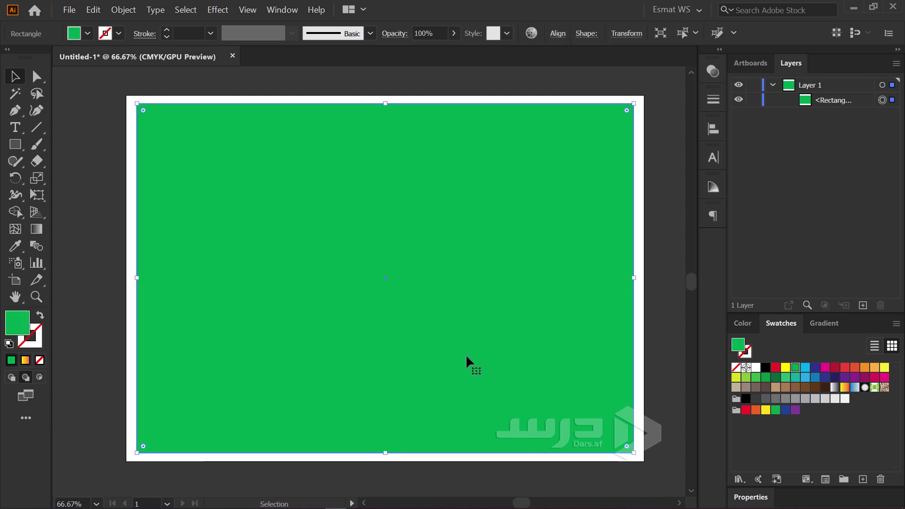
left_click(844, 388)
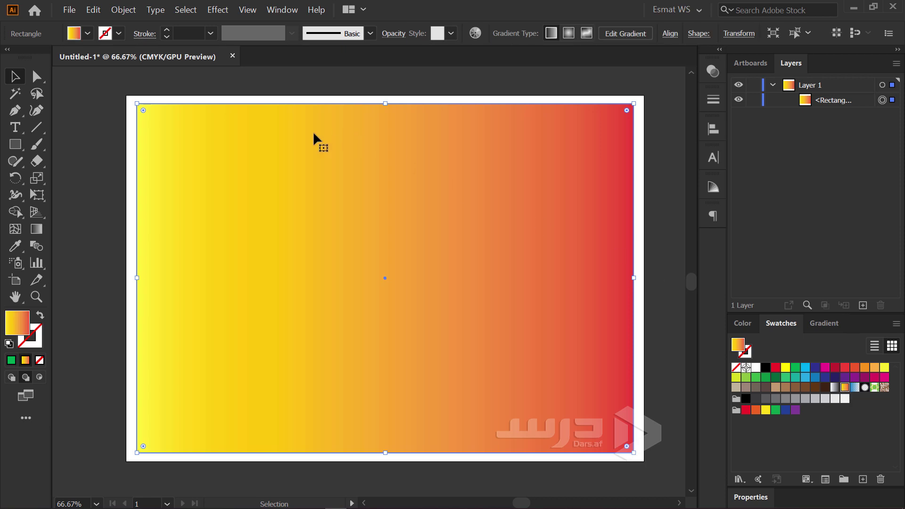
left_click(106, 151)
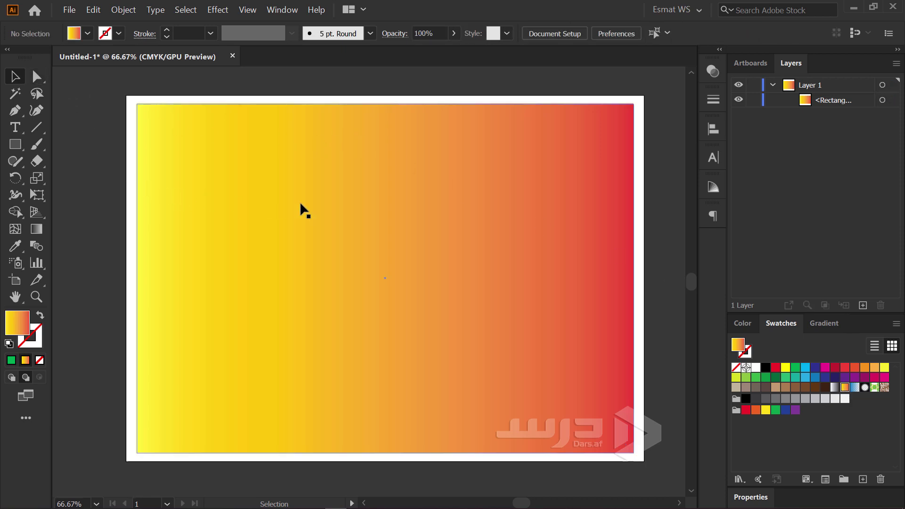
left_click(312, 207)
key("ctrl+z")
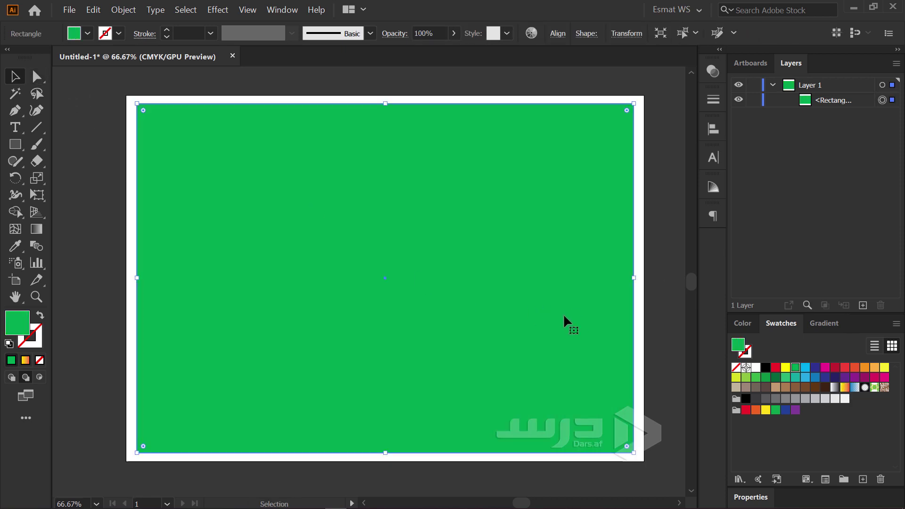
left_click(824, 324)
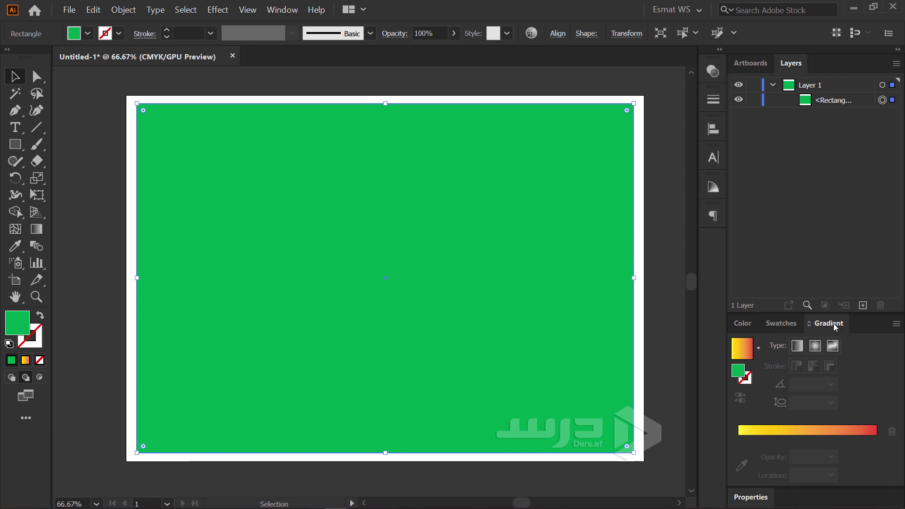
Step: Try Linear, Radial and Freeform yellow-to-red gradients on the rectangle, then undo back to green
left_click(281, 10)
mouse_move(217, 9)
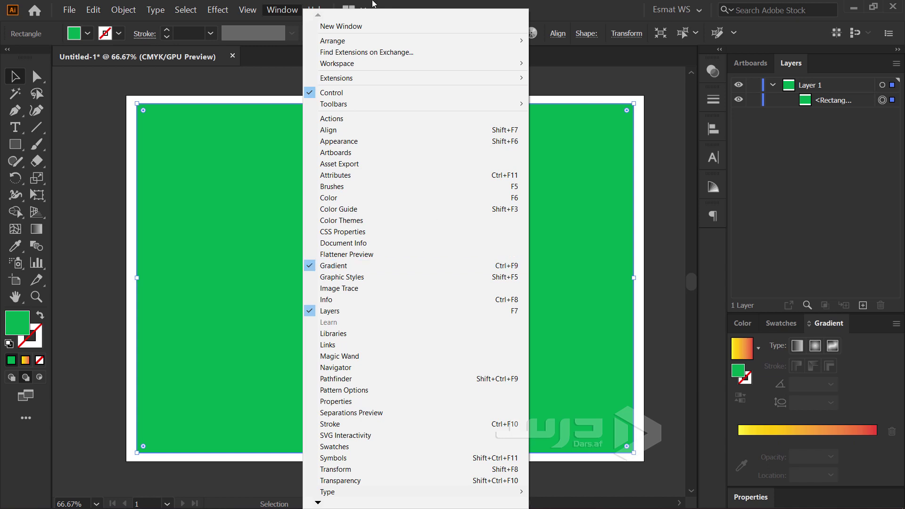
left_click(472, 11)
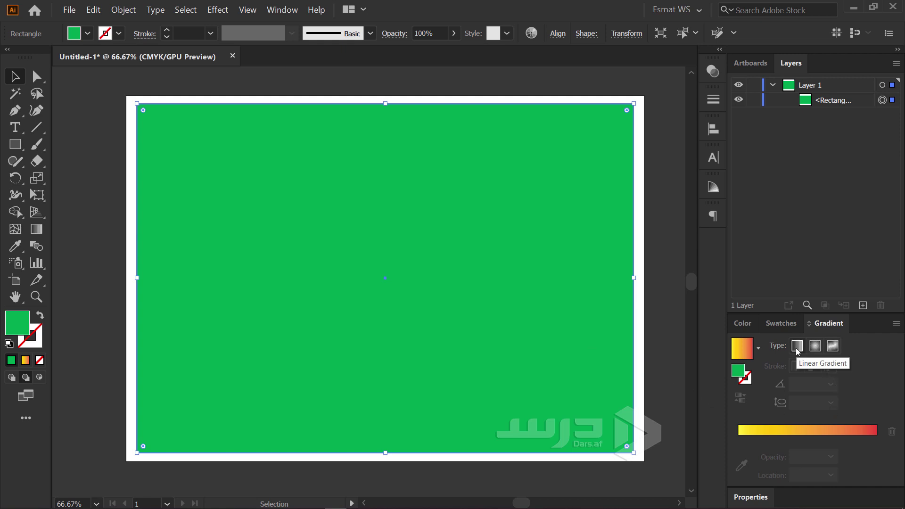
left_click(788, 430)
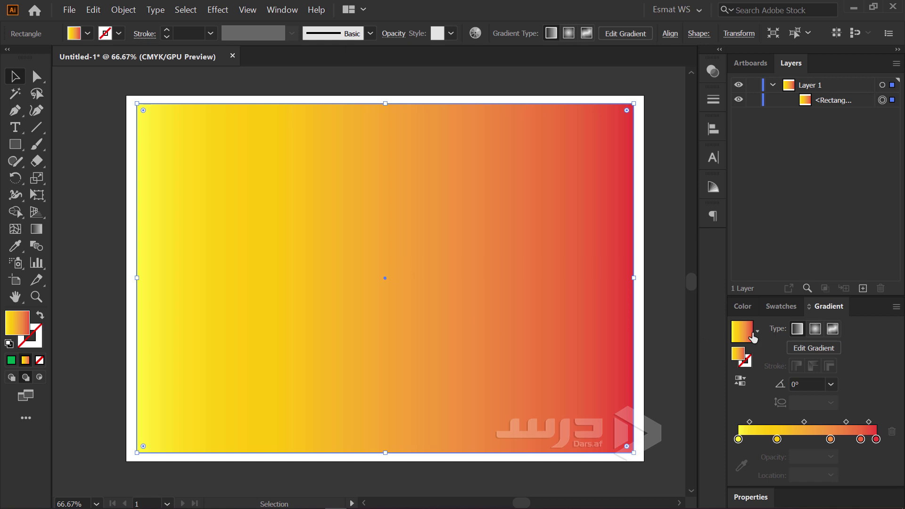
left_click(816, 330)
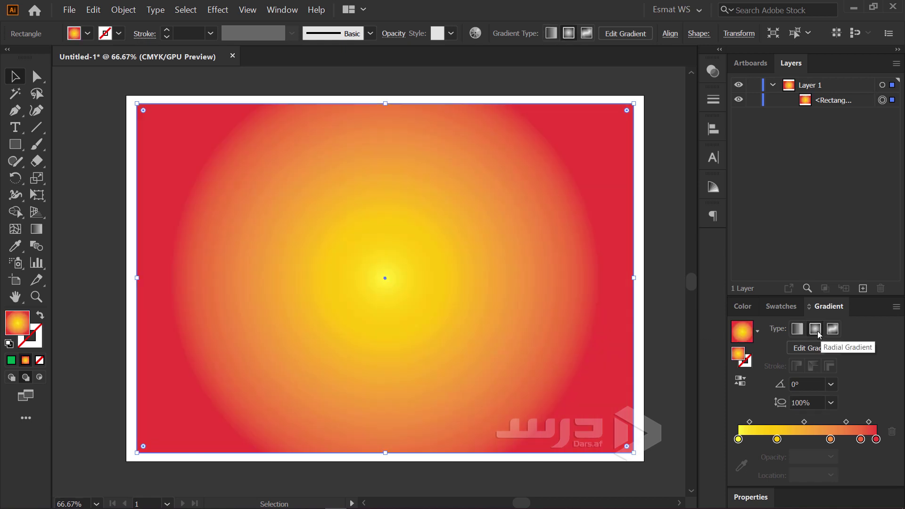
left_click(832, 329)
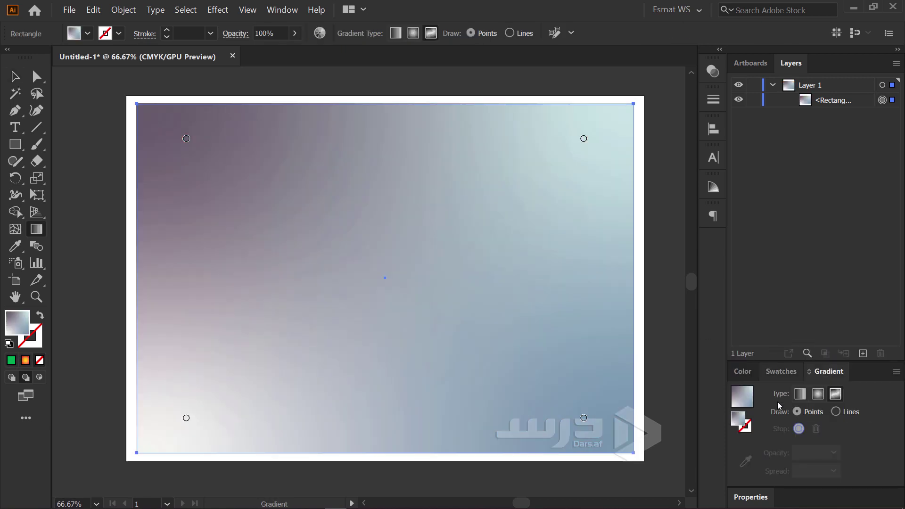
left_click(799, 394)
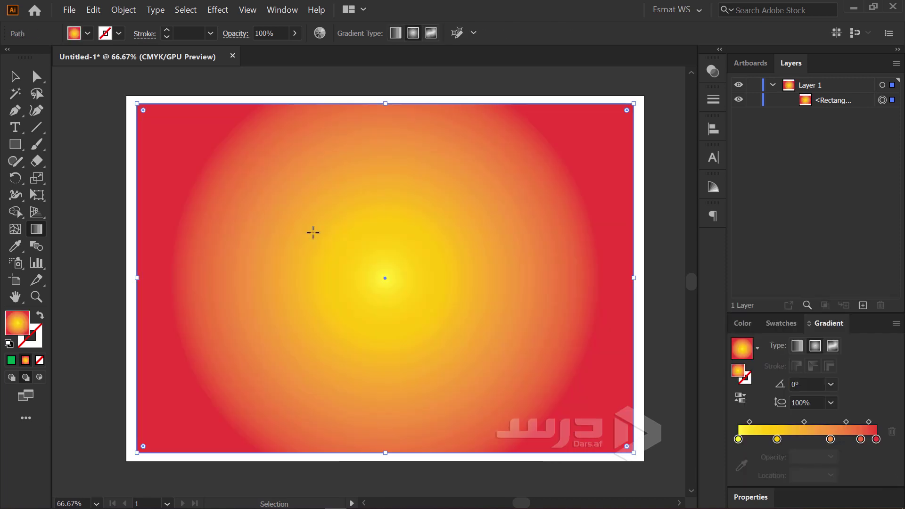
key("ctrl+z")
key("ctrl+z")
key("ctrl+shift+a")
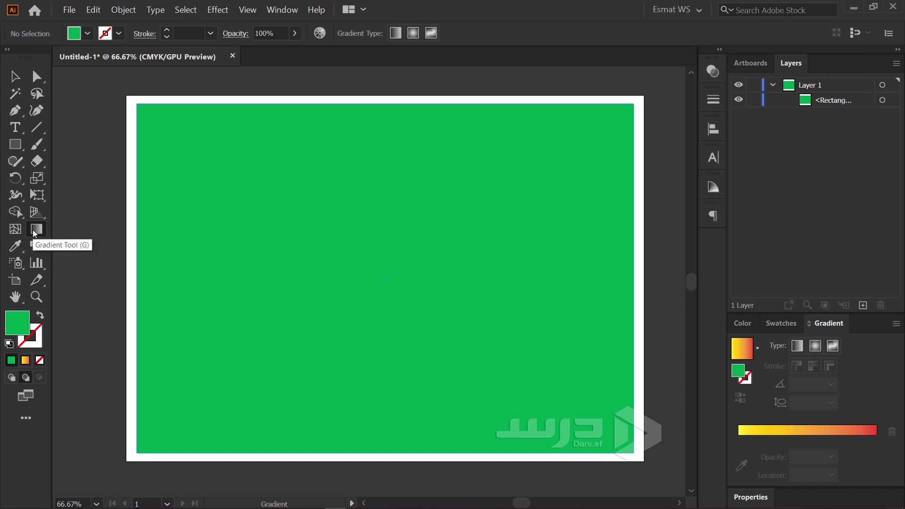
Step: Apply the yellow-to-red linear gradient swatch to the rectangle's fill, yellow at left, red at right
left_click(14, 76)
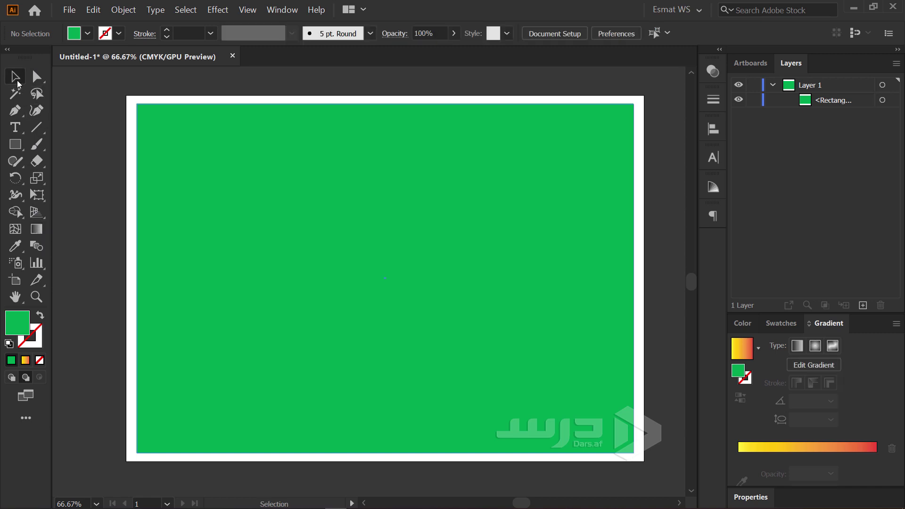
key("g")
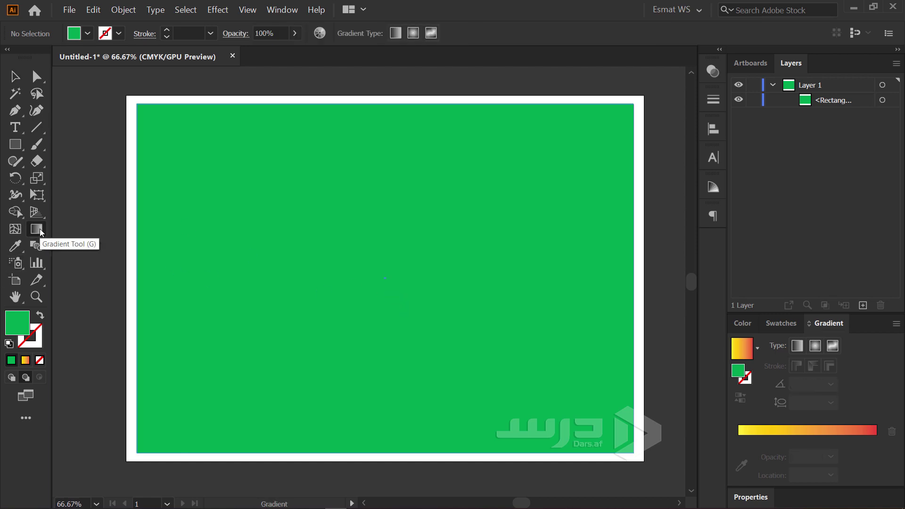
left_click(390, 295)
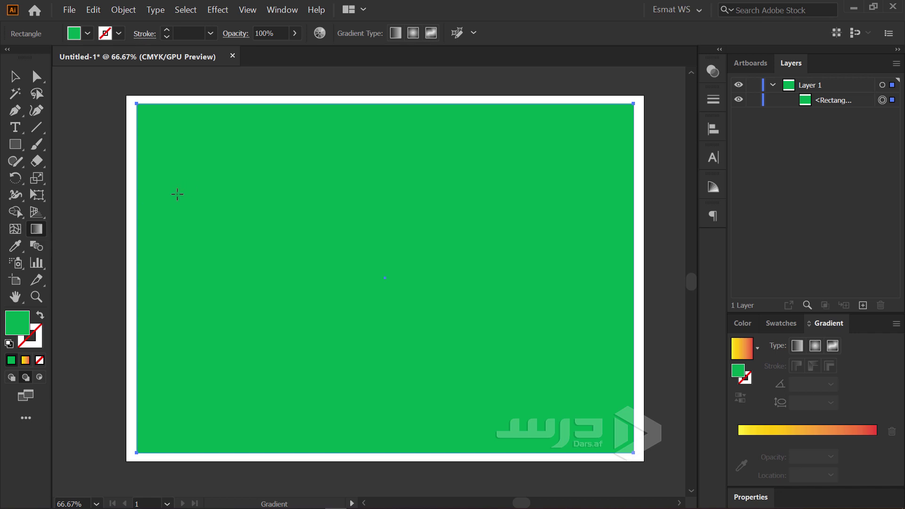
left_click(25, 361)
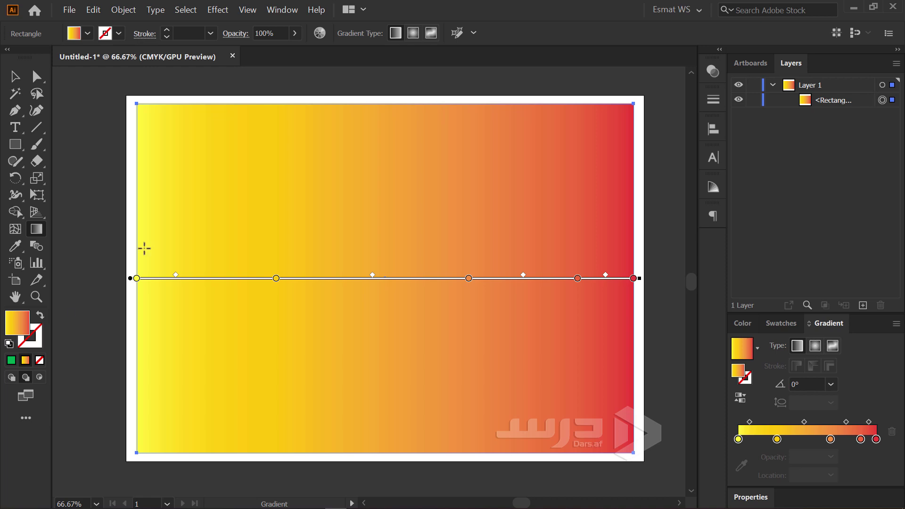
key("v")
key("ctrl+z")
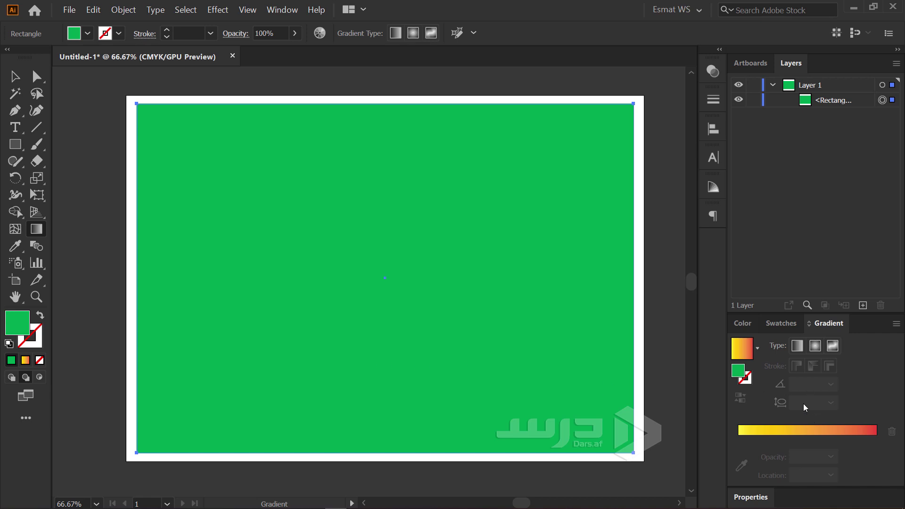
left_click(88, 34)
left_click(25, 360)
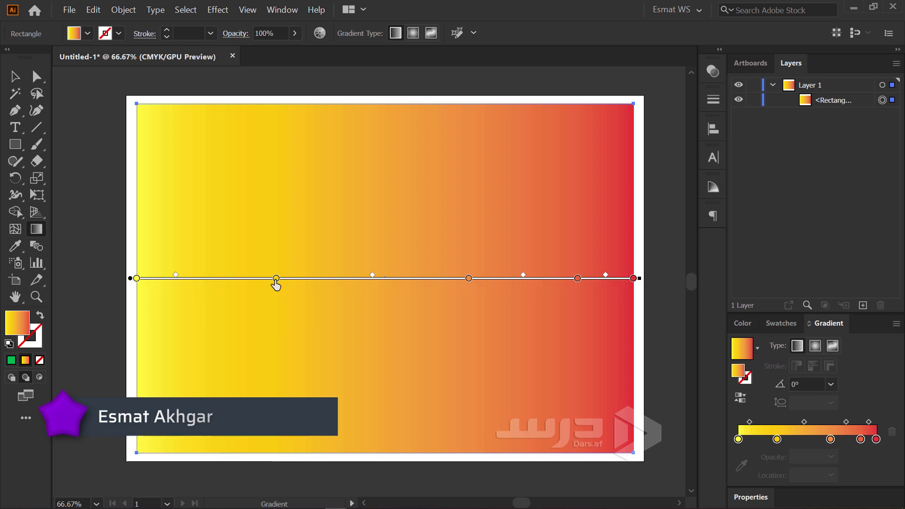
mouse_move(137, 235)
left_mouse_down()
mouse_move(263, 234)
mouse_move(635, 445)
mouse_move(663, 394)
left_mouse_up()
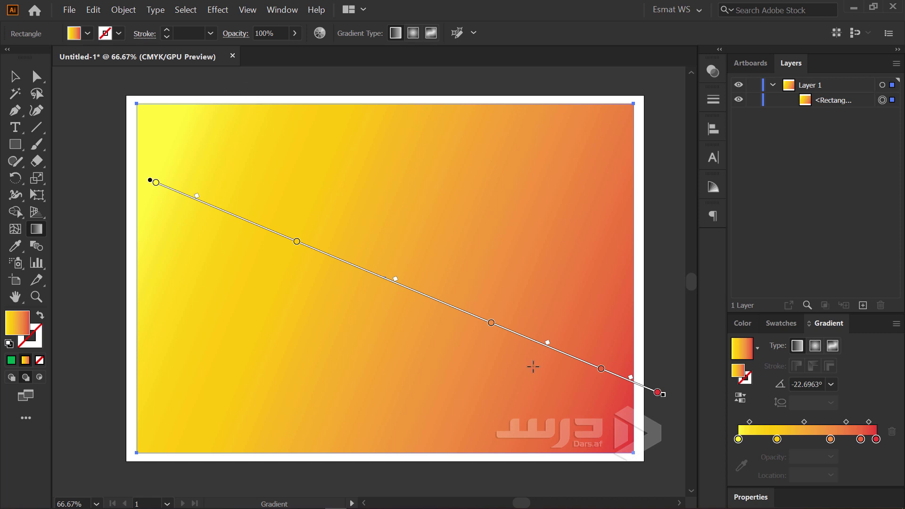
mouse_move(634, 102)
left_mouse_down()
mouse_move(130, 428)
mouse_move(121, 463)
left_mouse_up()
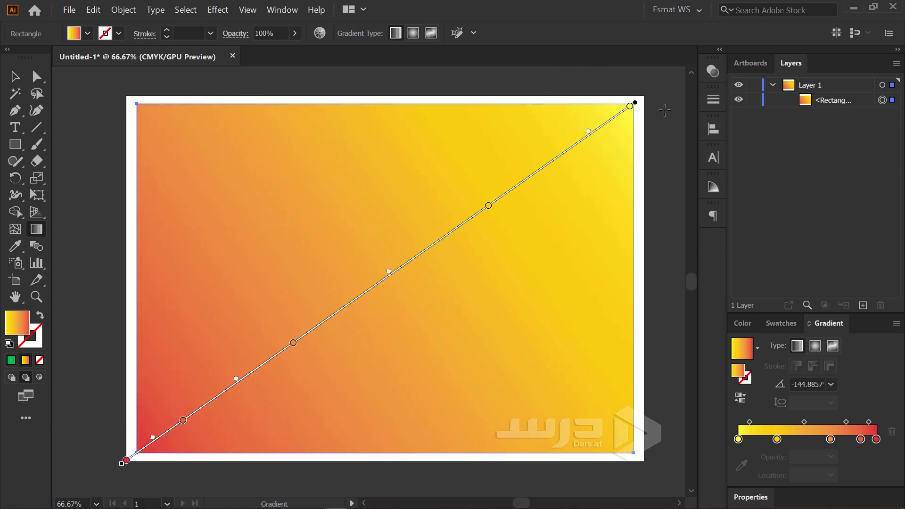
mouse_move(380, 101)
left_mouse_down()
mouse_move(360, 243)
mouse_move(384, 453)
left_mouse_up()
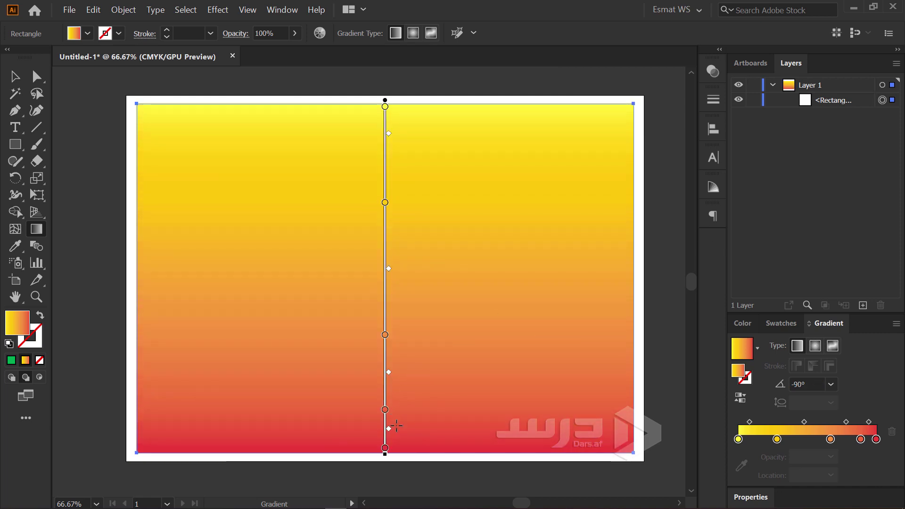
left_click_drag(467, 444, 464, 104)
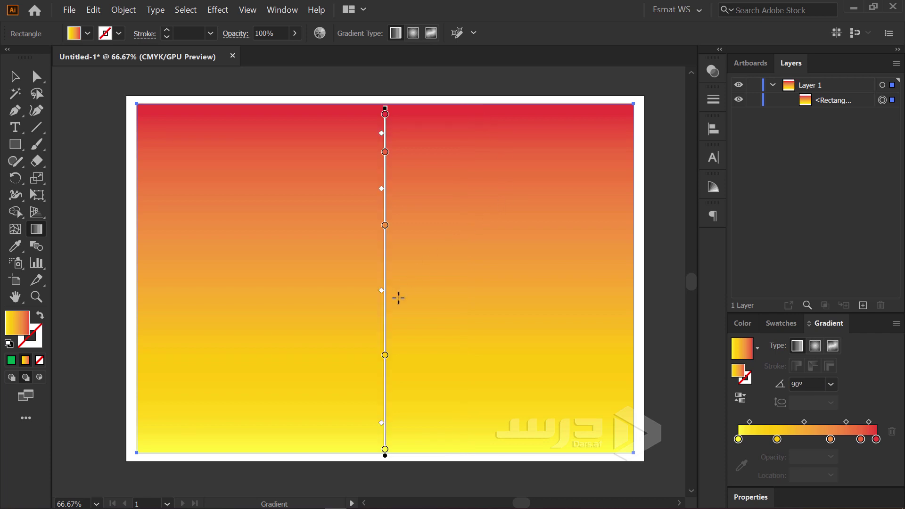
mouse_move(465, 414)
left_mouse_down()
mouse_move(300, 148)
mouse_move(377, 366)
mouse_move(165, 153)
left_mouse_up()
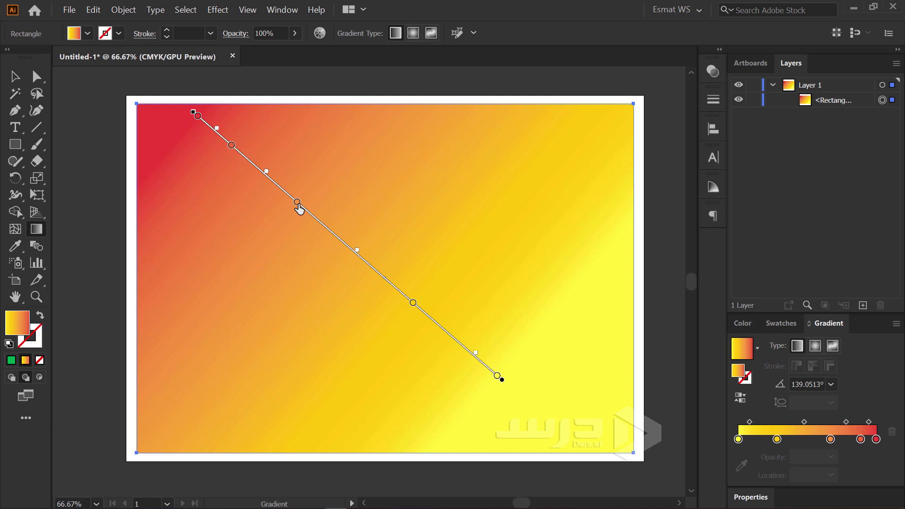
left_click_drag(144, 269, 627, 283)
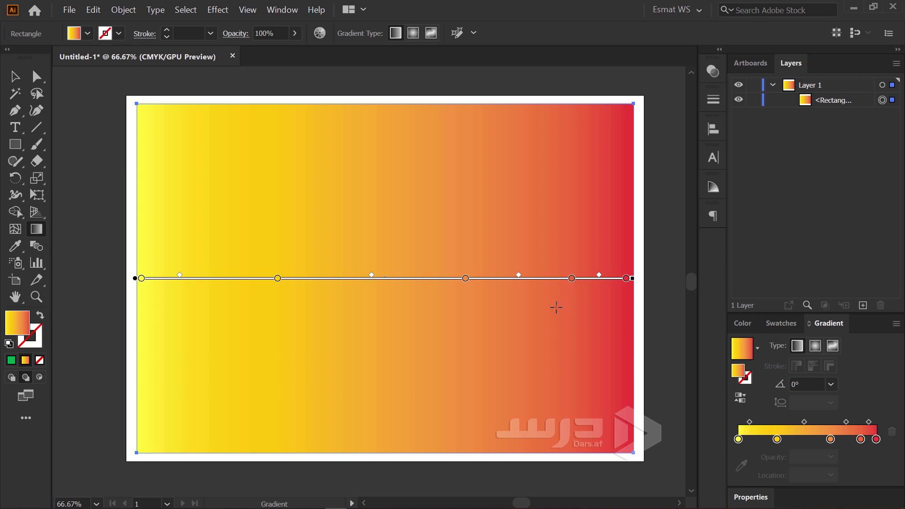
Step: Delete the extra gradient stops, leaving only the yellow and red end stops
left_click(572, 278)
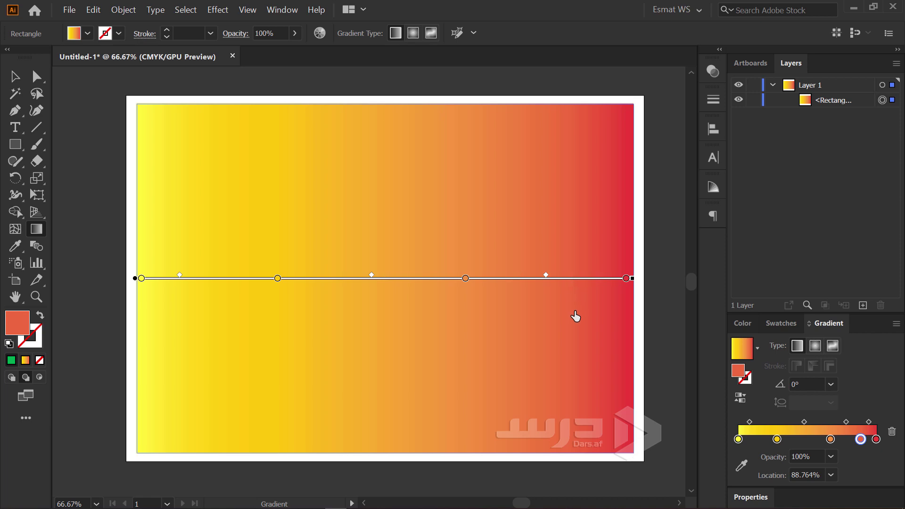
left_click(575, 372)
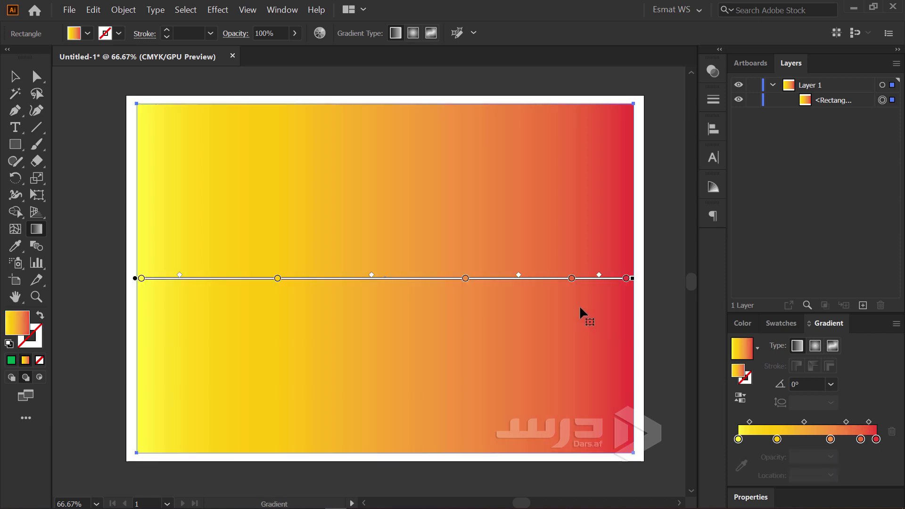
left_click(571, 279)
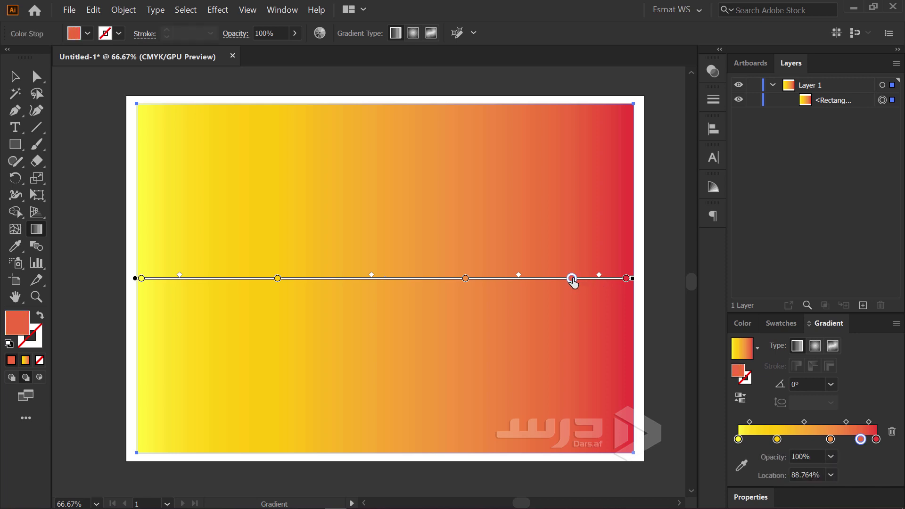
key("Delete")
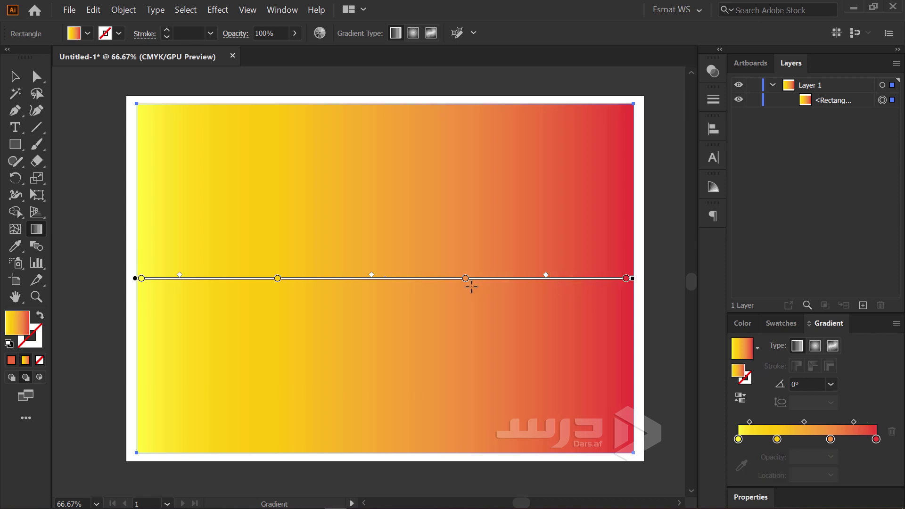
left_click(465, 279)
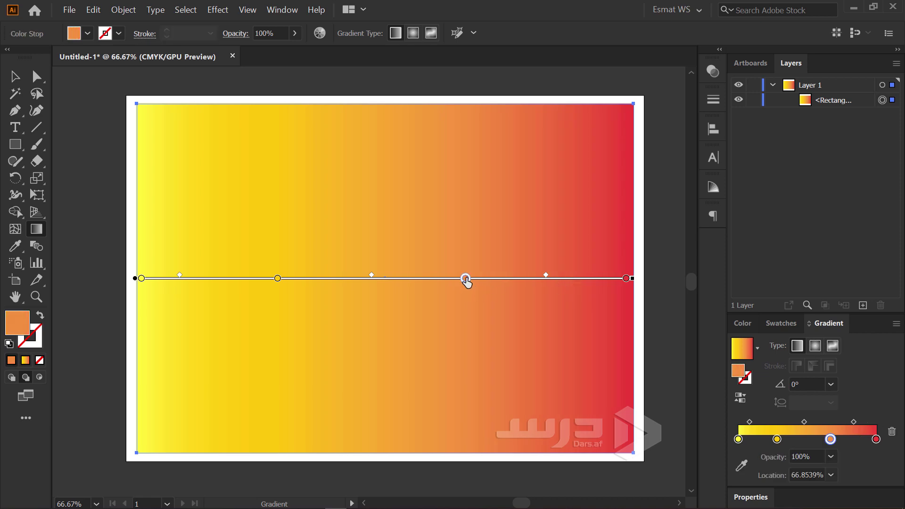
left_click_drag(465, 279, 459, 361)
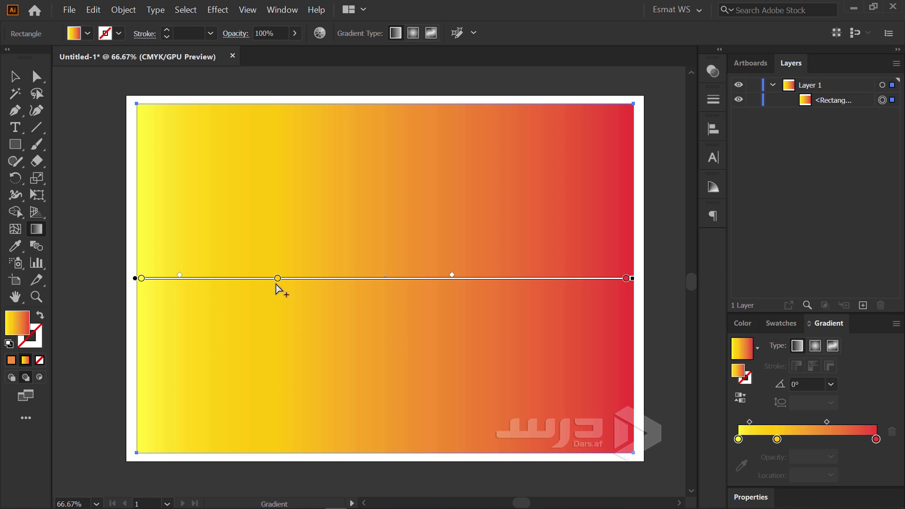
left_click_drag(278, 278, 273, 381)
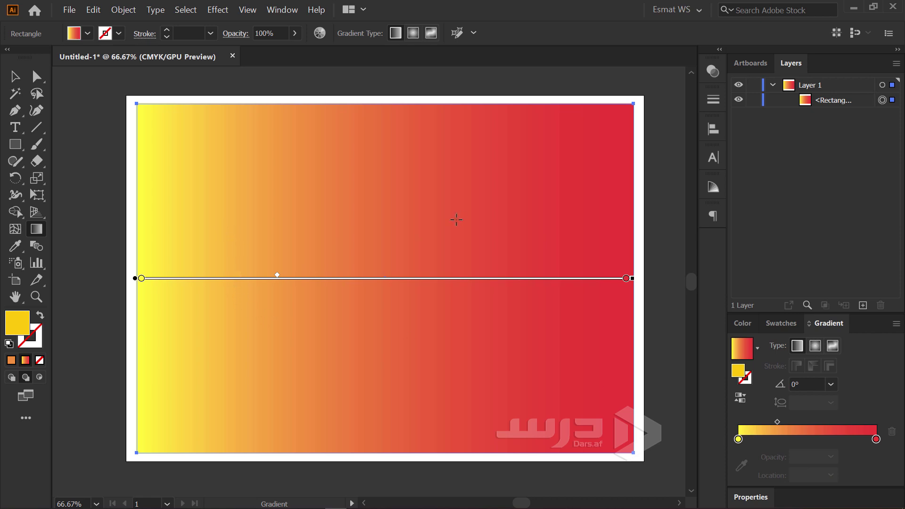
Step: Drag the gradient midpoint to roughly the centre, about 50%
left_click_drag(278, 281, 284, 282)
left_click_drag(284, 276, 380, 275)
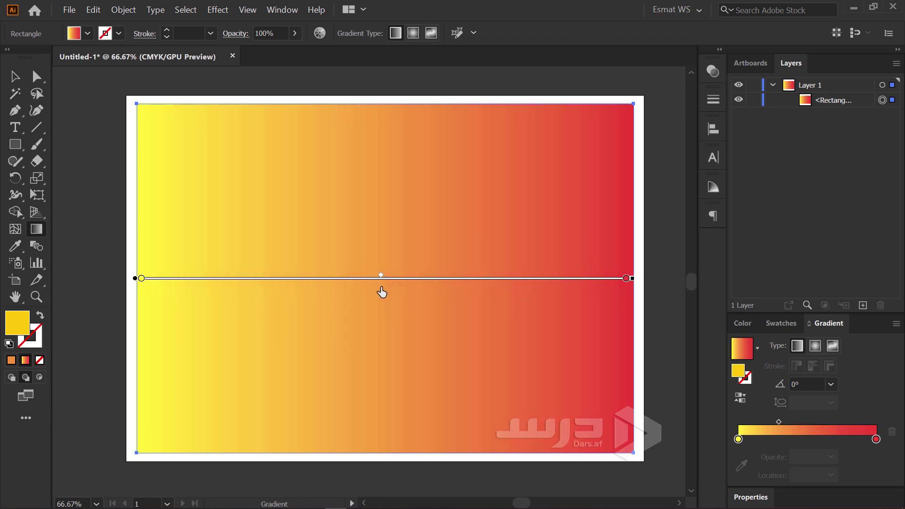
left_click_drag(804, 422, 804, 422)
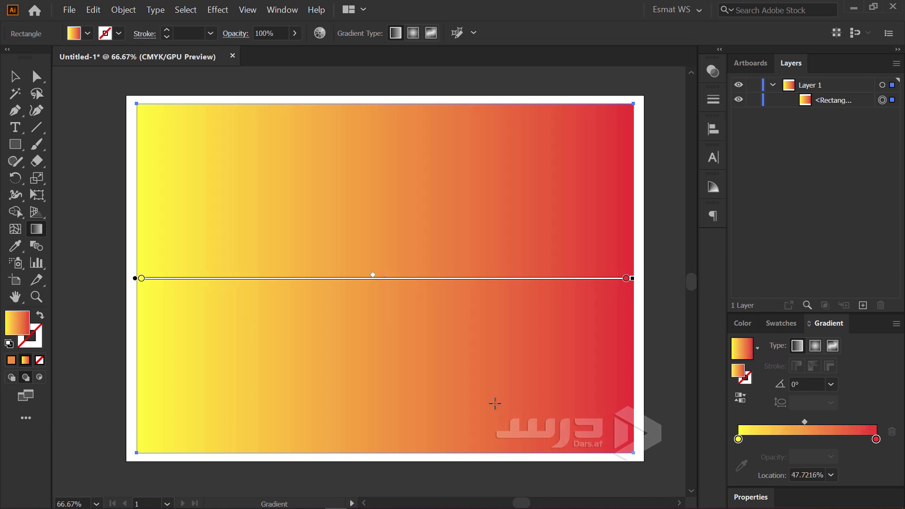
mouse_move(380, 275)
left_mouse_down()
mouse_move(437, 275)
mouse_move(359, 275)
left_mouse_up()
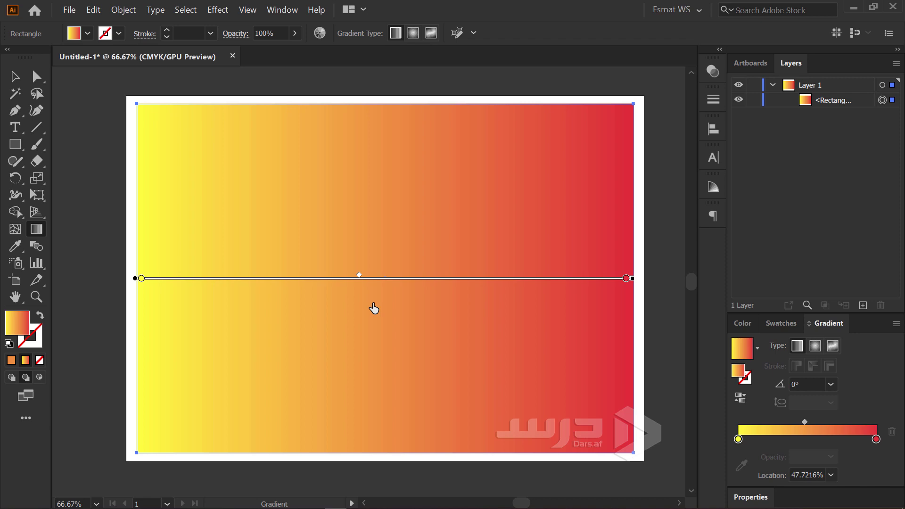
left_click_drag(374, 308, 385, 306)
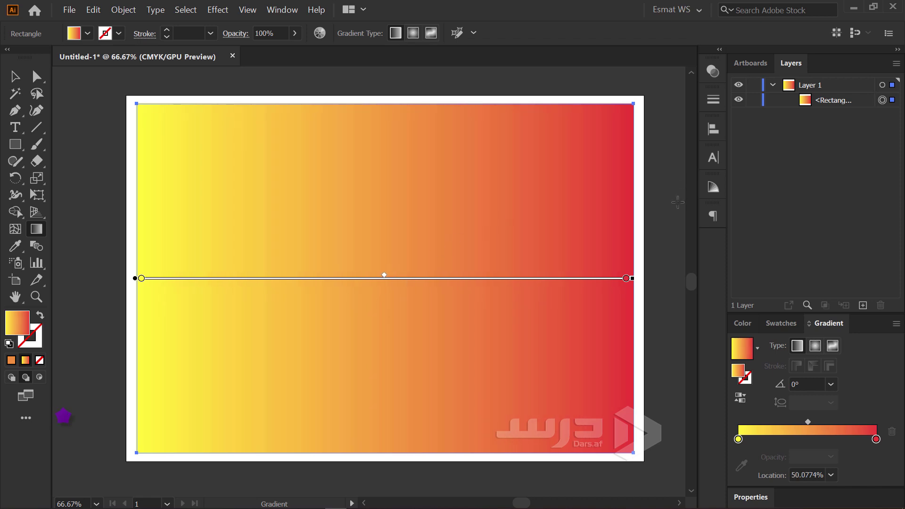
left_click(623, 280)
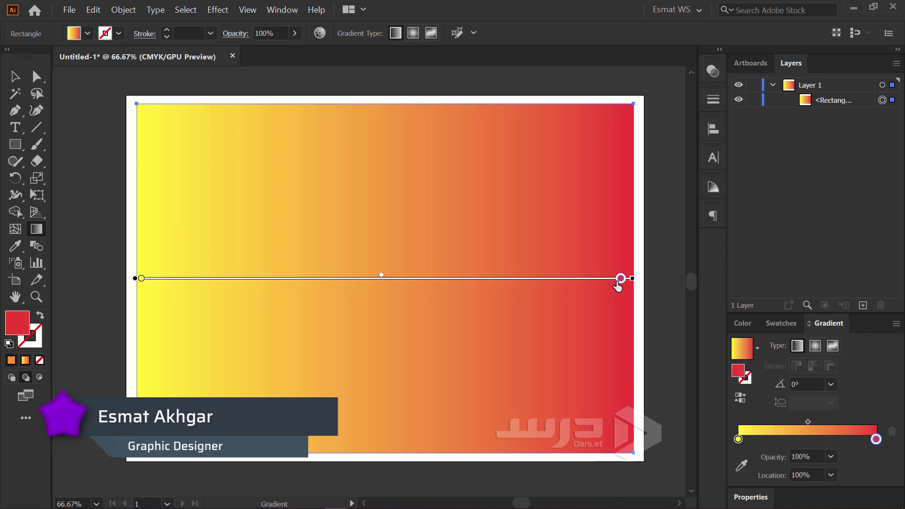
left_click(141, 279)
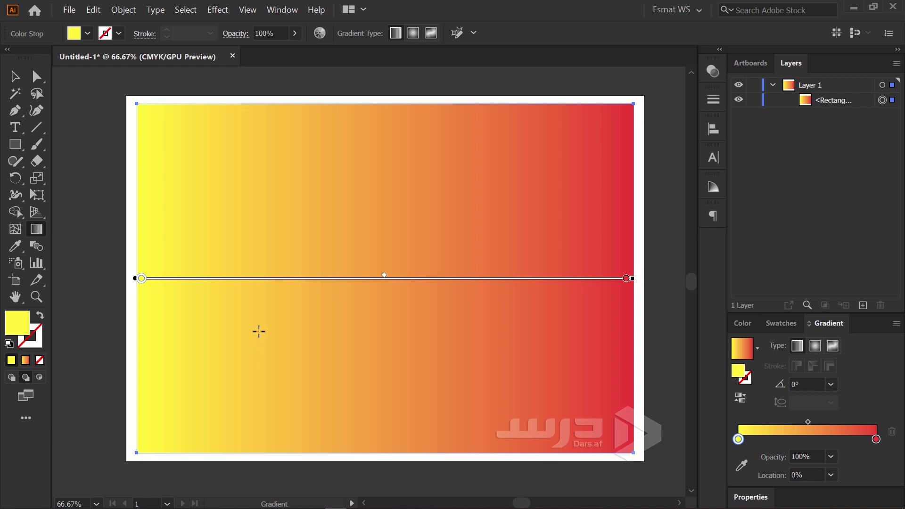
Step: Add two gradient stops and position them at about 32% and 67% Location
left_click(267, 281)
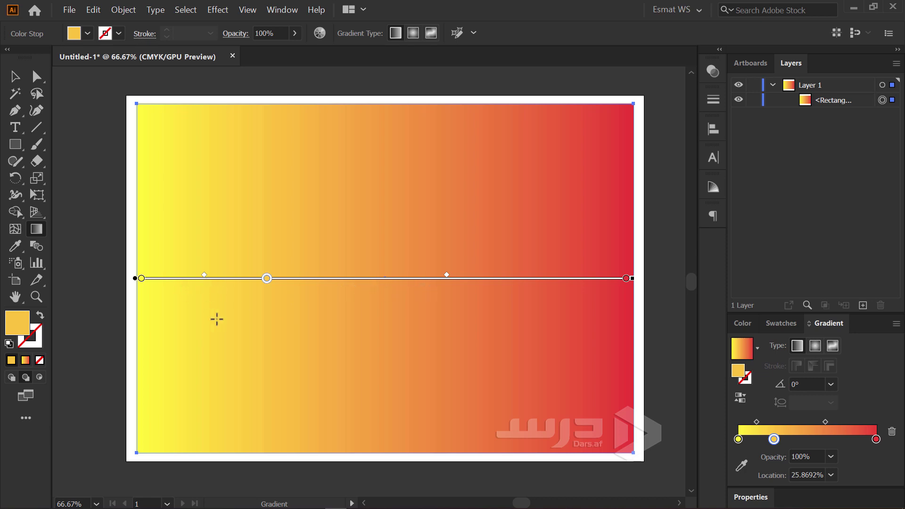
left_click(465, 282)
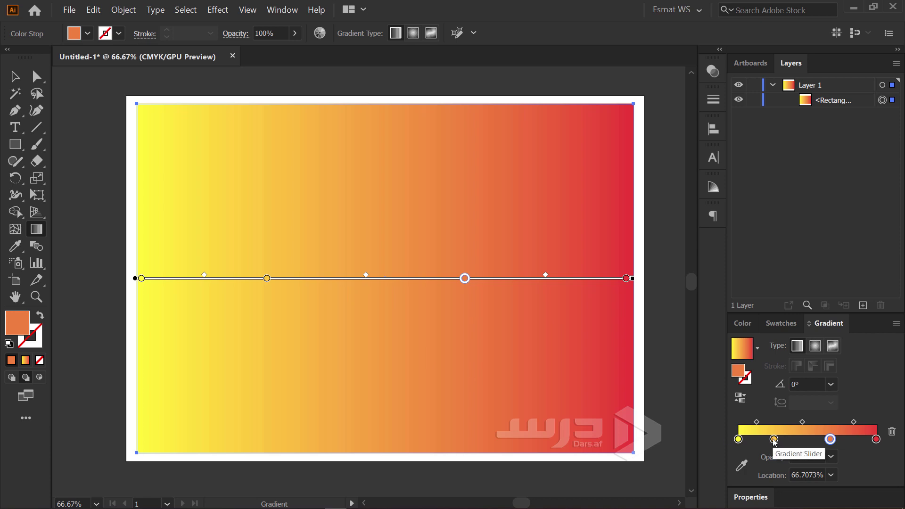
left_click_drag(773, 439, 782, 439)
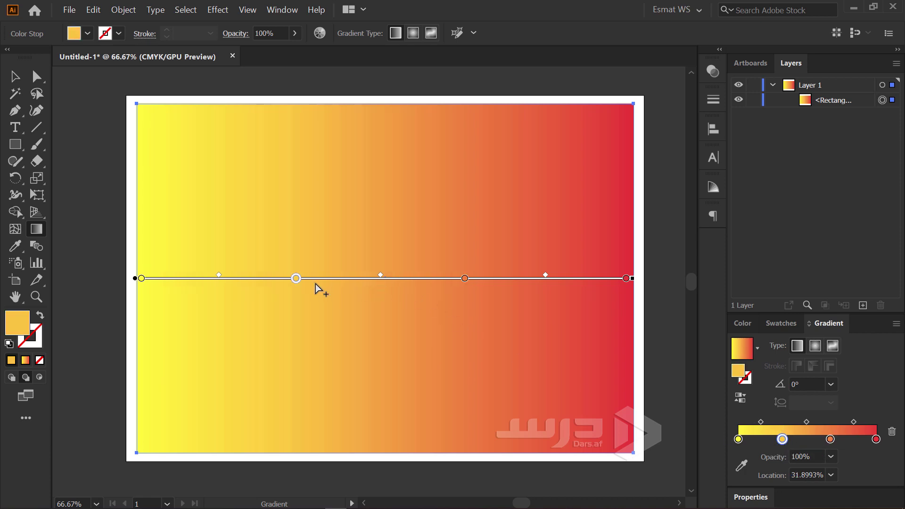
left_click(465, 278)
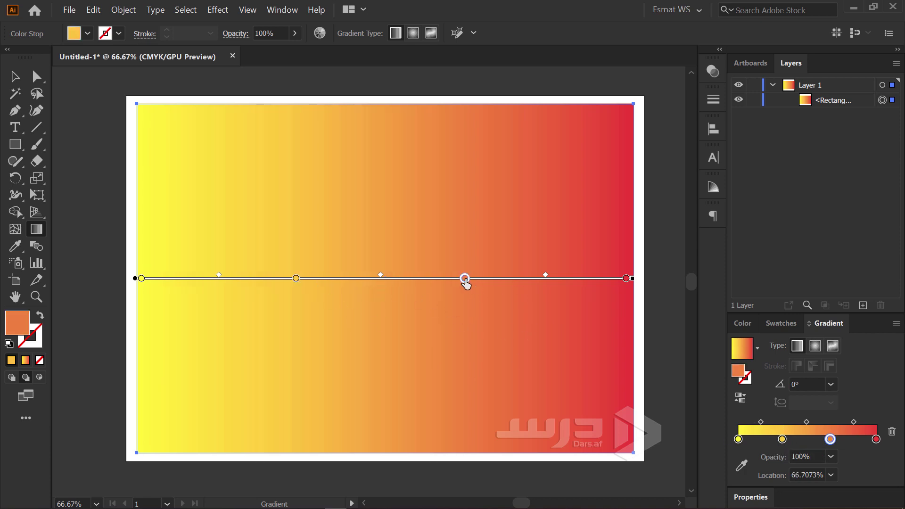
left_click_drag(465, 283, 465, 283)
Step: Colour the two-thirds stop dark blue and the one-third stop light green
double_click(464, 279)
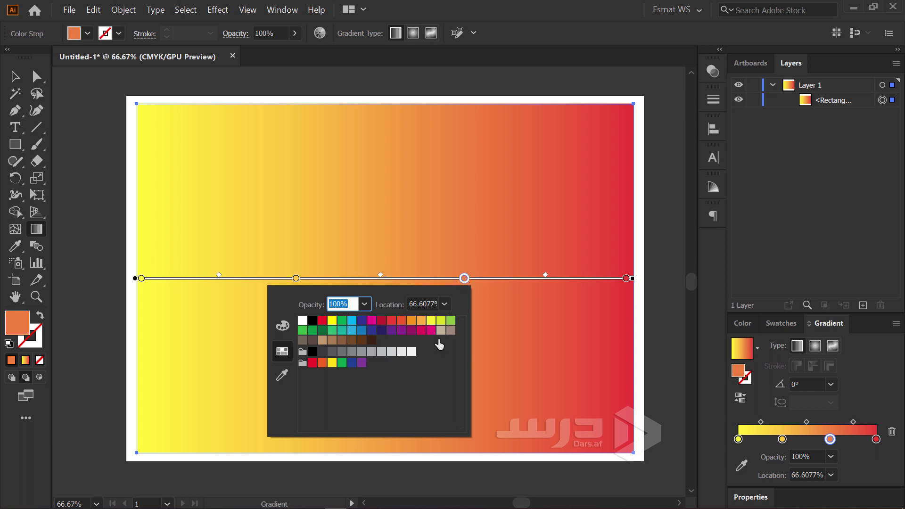
left_click(361, 320)
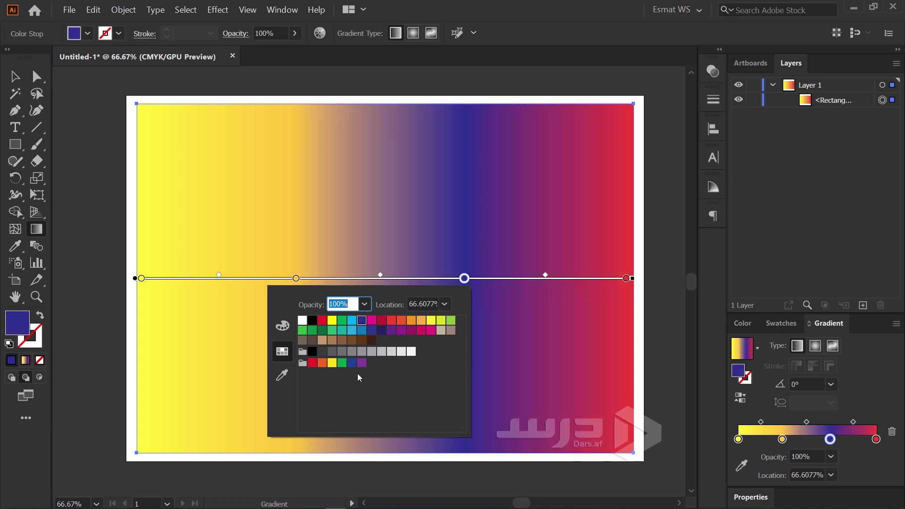
left_click(296, 278)
double_click(296, 279)
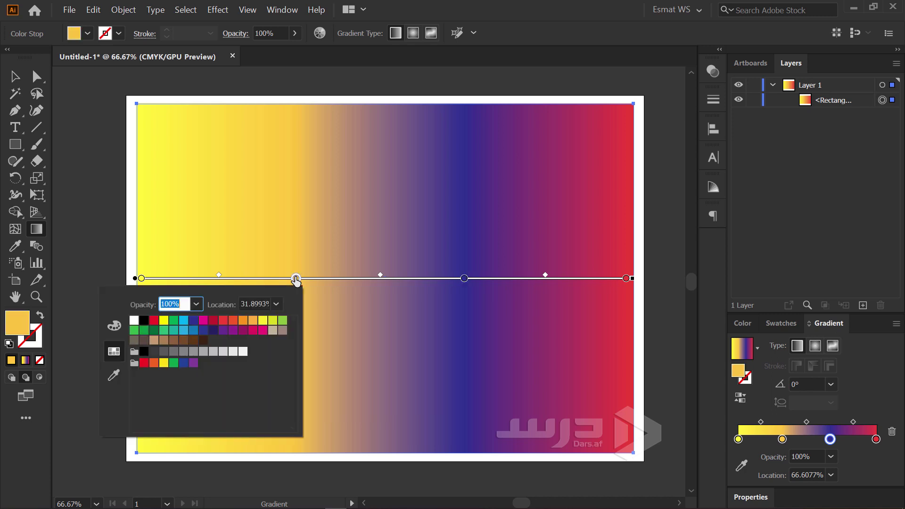
left_click(283, 321)
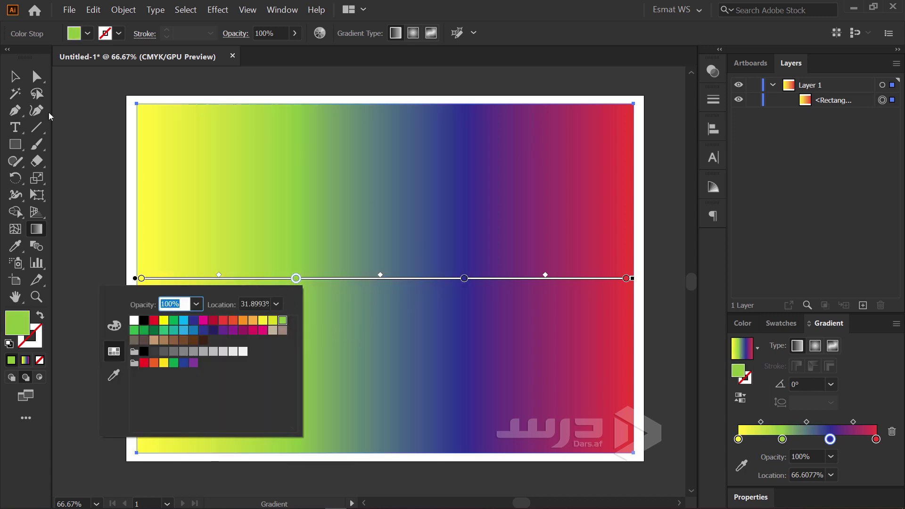
left_click(54, 100)
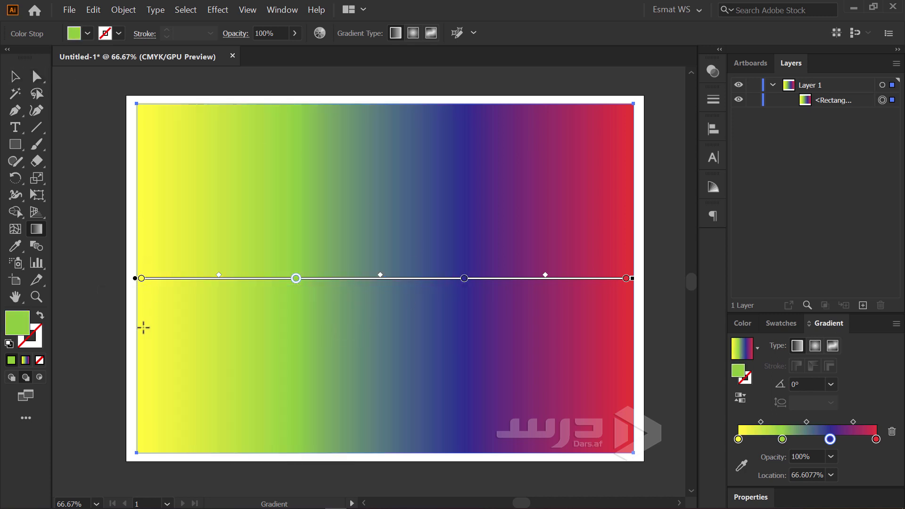
left_click(15, 76)
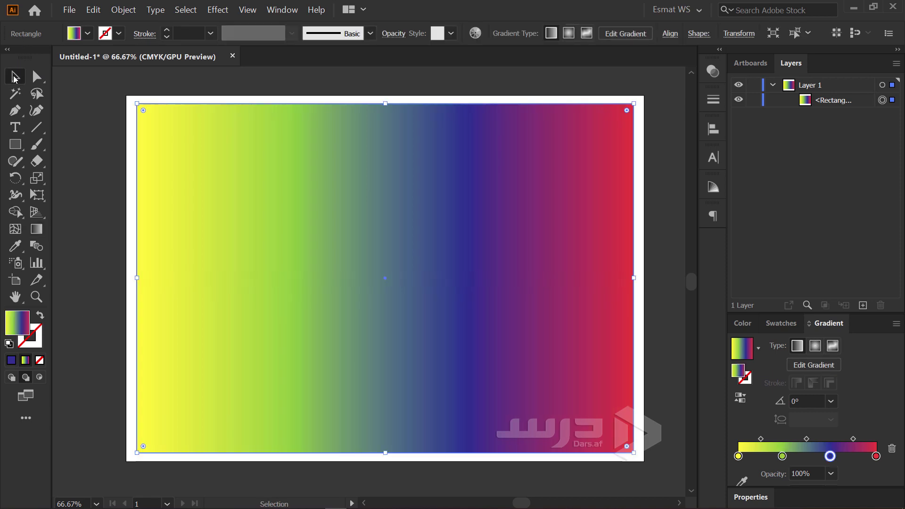
Step: Click empty canvas to deselect the rectangle, then choose the Gradient tool from the toolbar
left_click(97, 174)
scroll(505, 371, "down", 2)
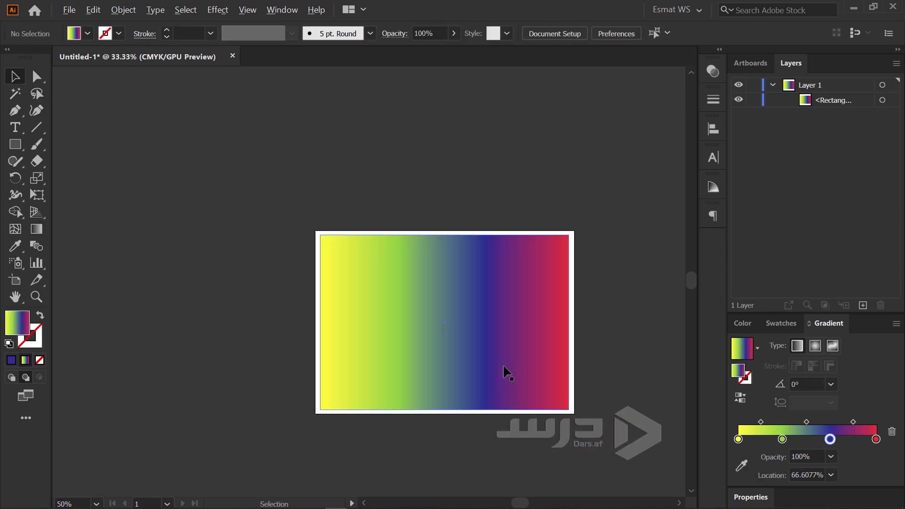
scroll(492, 374, "up", 1)
scroll(501, 367, "up", 1)
scroll(495, 348, "right", 1)
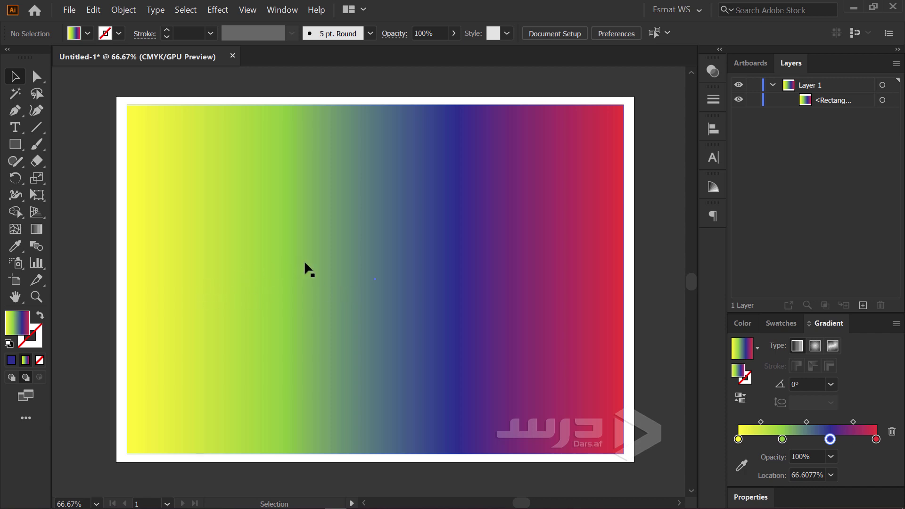
left_click(38, 231)
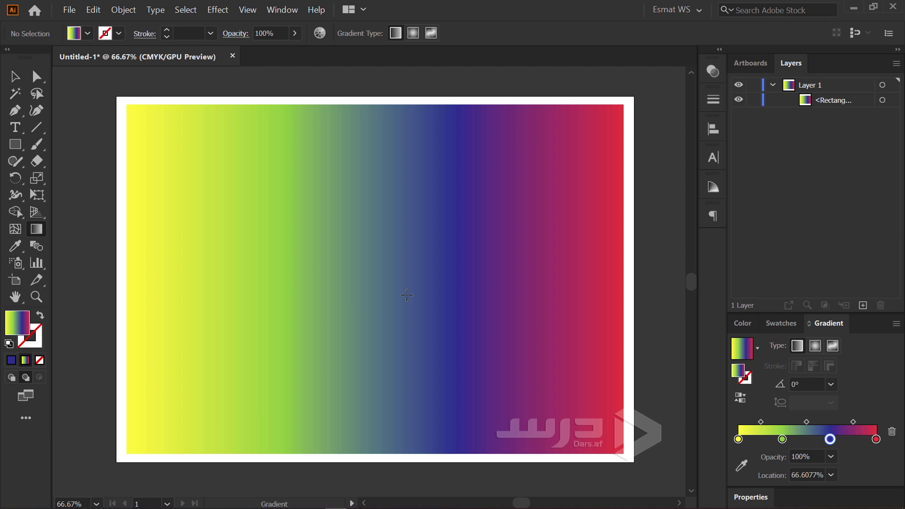
Step: Drag a trial gradient across the rectangle, undo it, and select the rectangle to expose its stops
left_click_drag(128, 266, 564, 263)
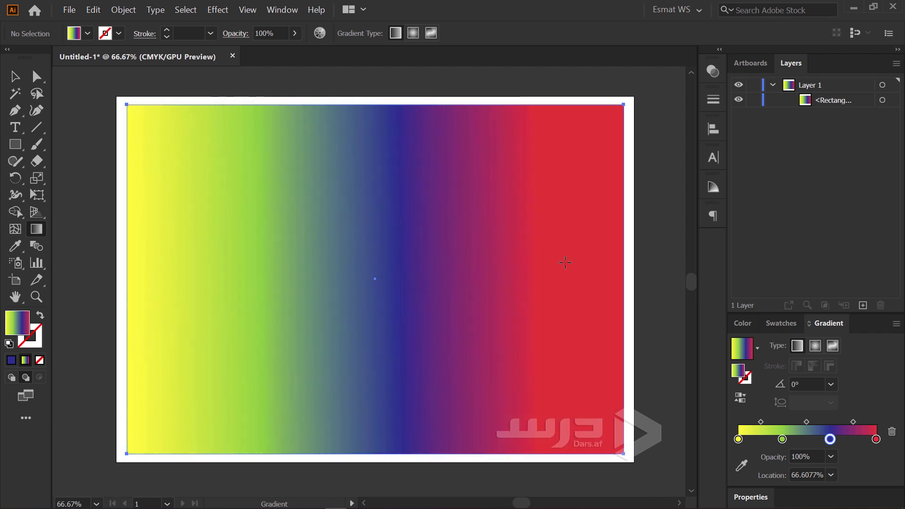
key("ctrl+z")
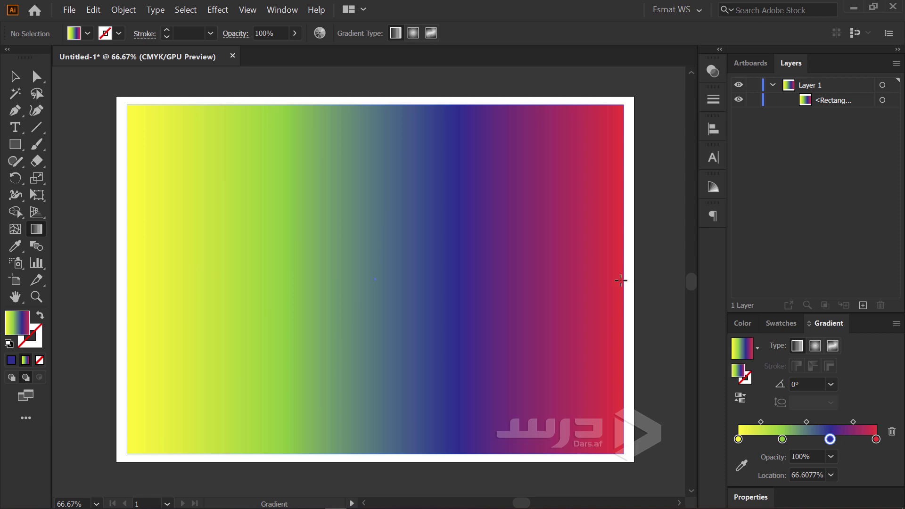
left_click(151, 258)
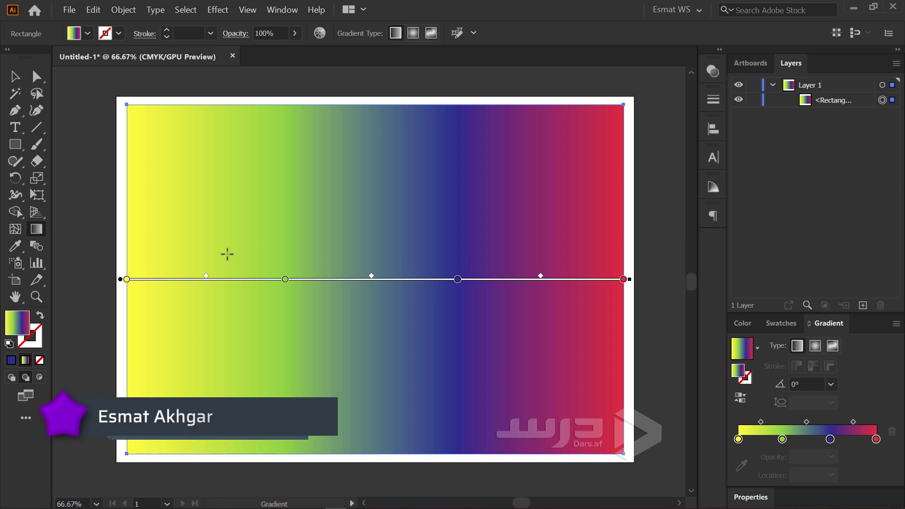
Step: Make the rectangle's gradient radial, undoing an accidental move of the red end stop
left_click(815, 346)
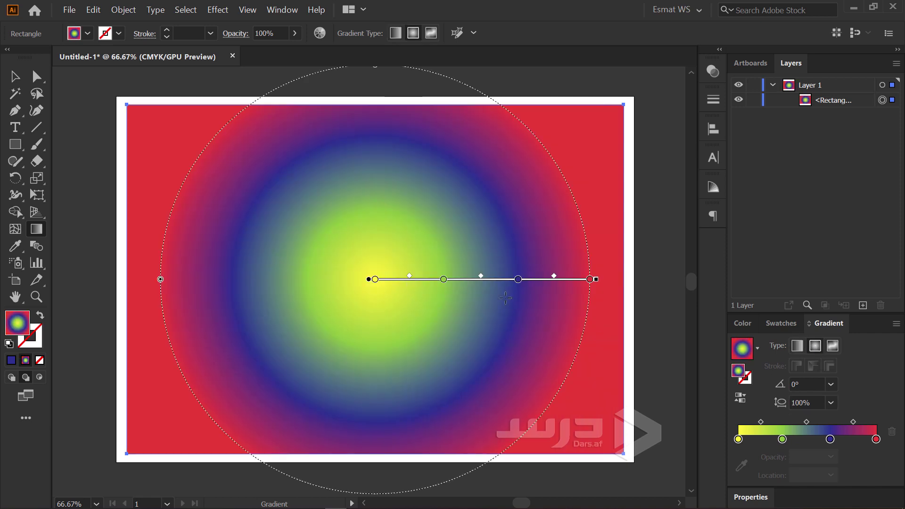
mouse_move(586, 289)
left_mouse_down()
mouse_move(569, 291)
mouse_move(598, 301)
left_mouse_up()
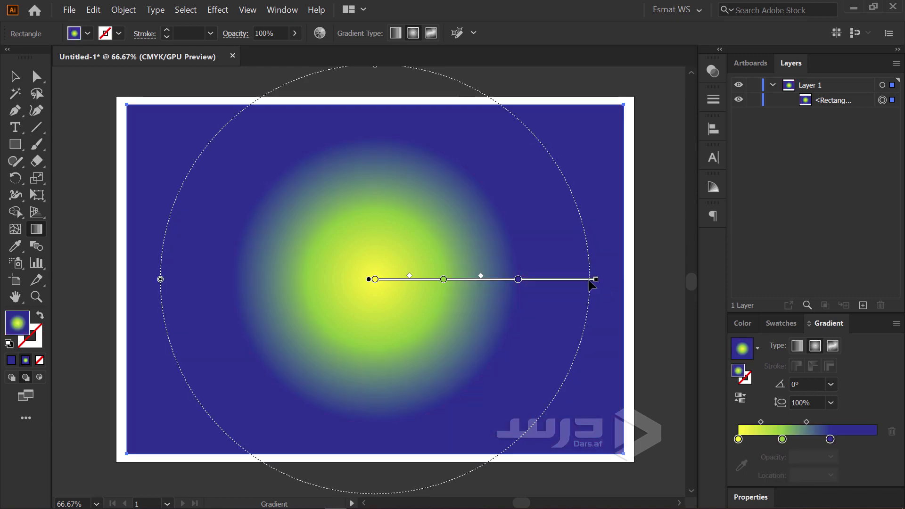
key("ctrl+z")
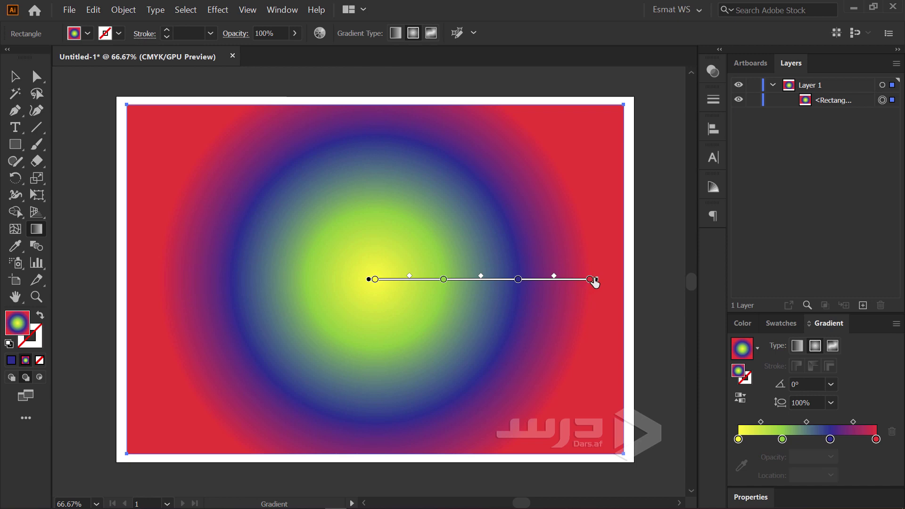
Step: Stretch the radial gradient's radius outward until the glow spreads past the rectangle's sides
left_click_drag(595, 279, 624, 280)
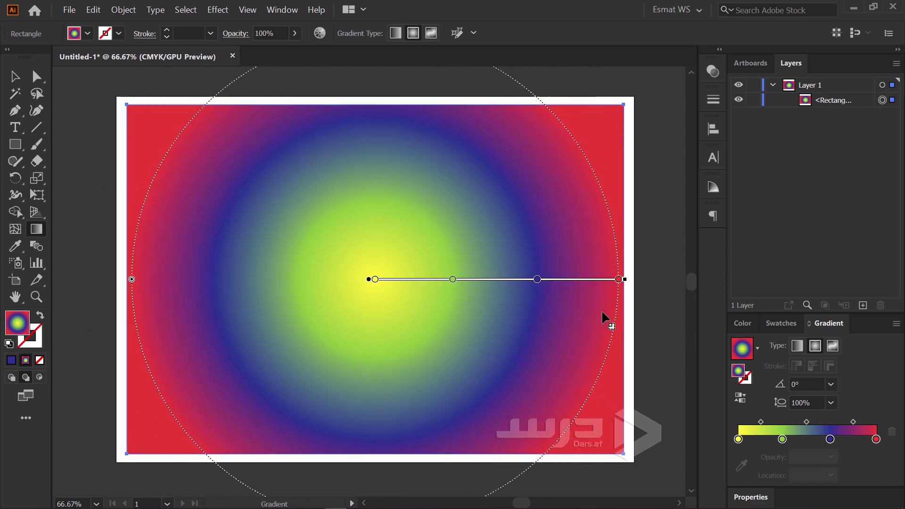
left_click_drag(602, 313, 565, 280)
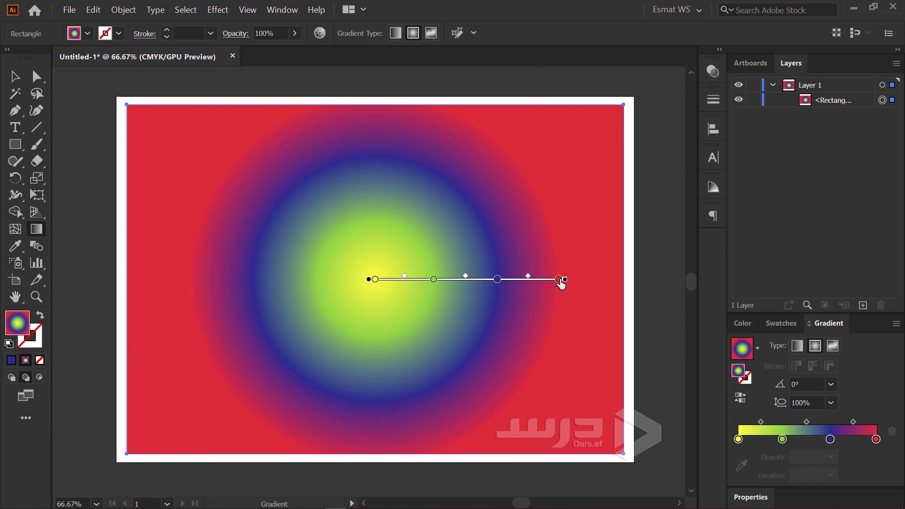
left_click(559, 279)
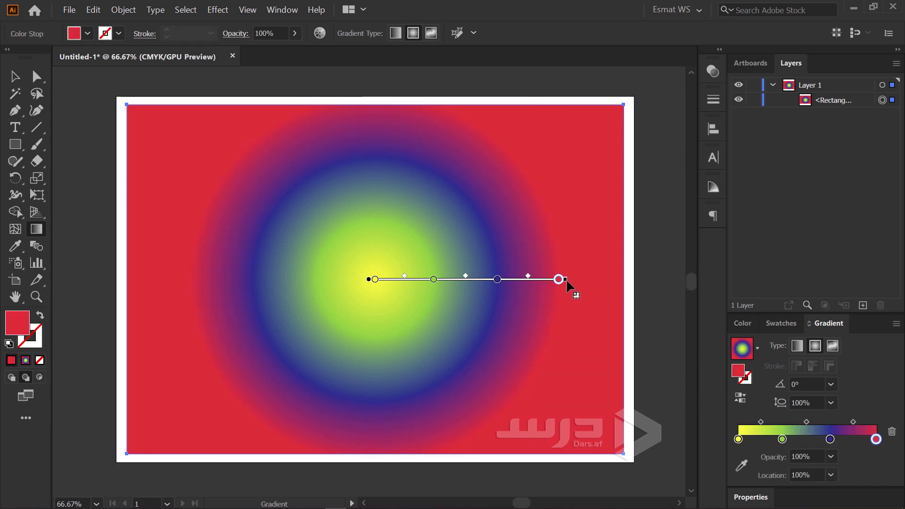
mouse_move(566, 282)
left_mouse_down()
mouse_move(606, 282)
mouse_move(528, 245)
mouse_move(586, 285)
left_mouse_up()
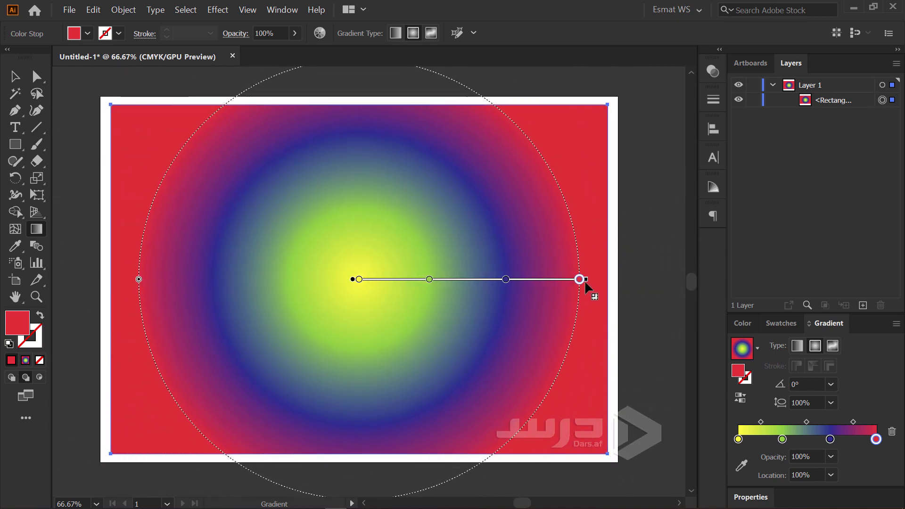
mouse_move(585, 286)
left_mouse_down()
mouse_move(605, 285)
mouse_move(539, 289)
mouse_move(693, 292)
mouse_move(589, 288)
mouse_move(681, 293)
left_mouse_up()
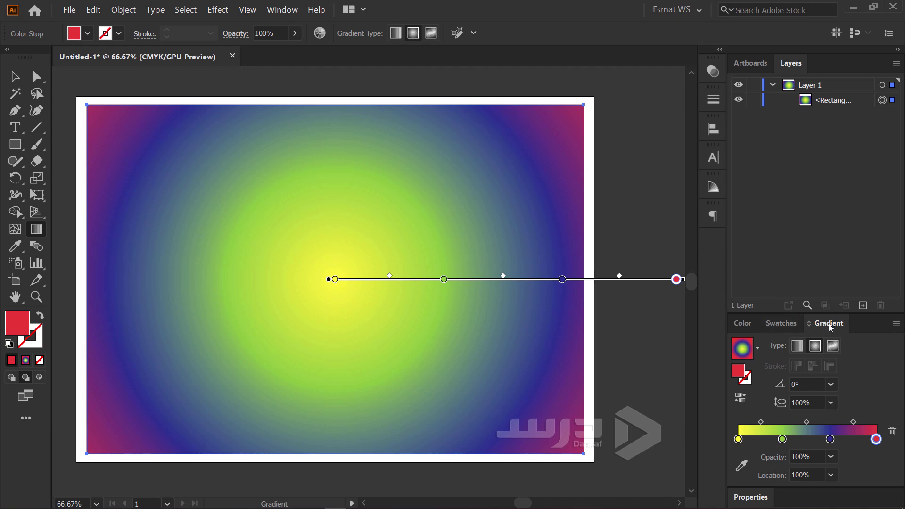
left_click(740, 400)
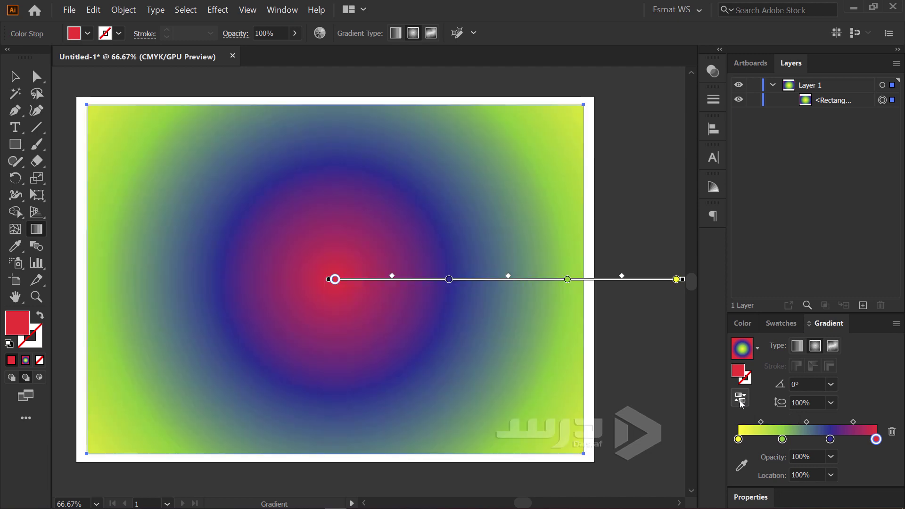
left_click(741, 402)
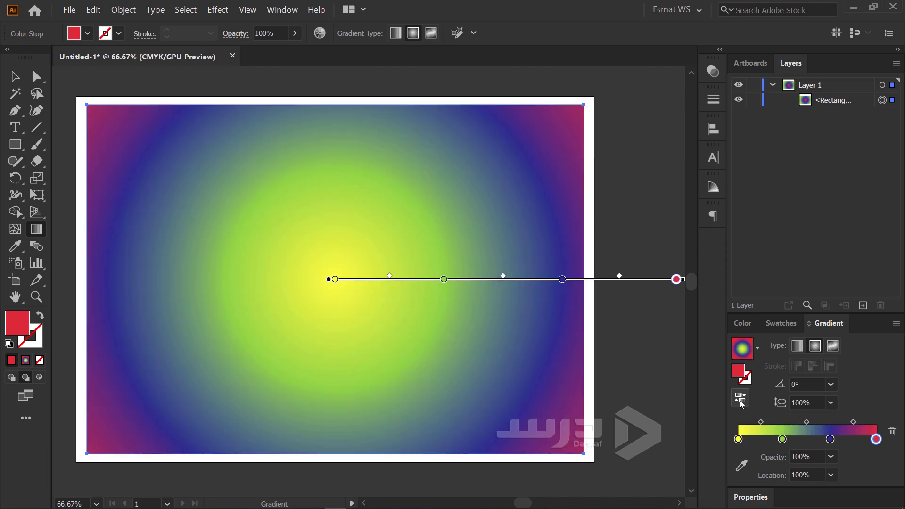
left_click(741, 401)
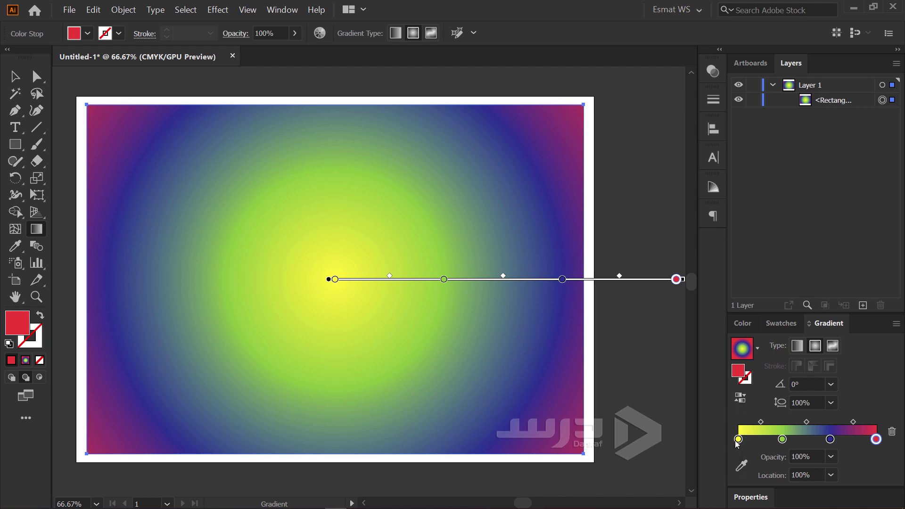
Step: Trial 30% and 60% opacity on the blue stop, then set it to 100% opacity at 70% location
left_click(831, 440)
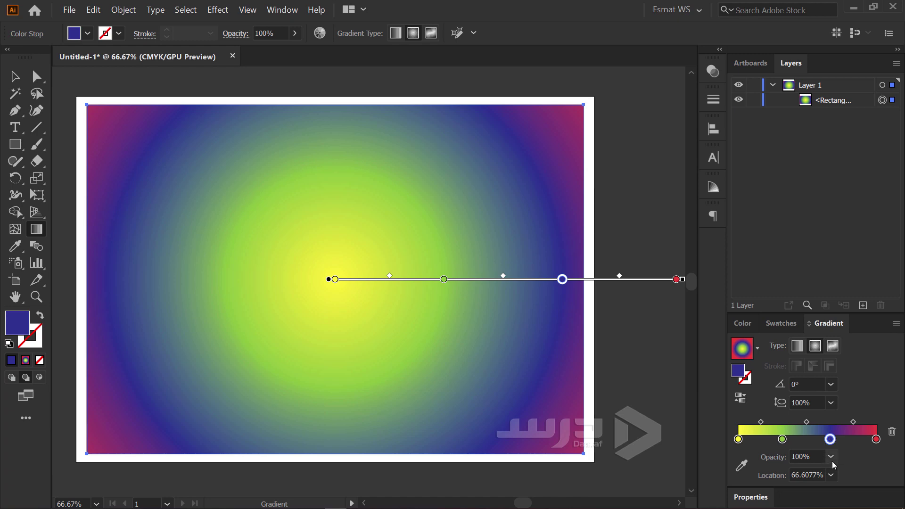
left_click(832, 460)
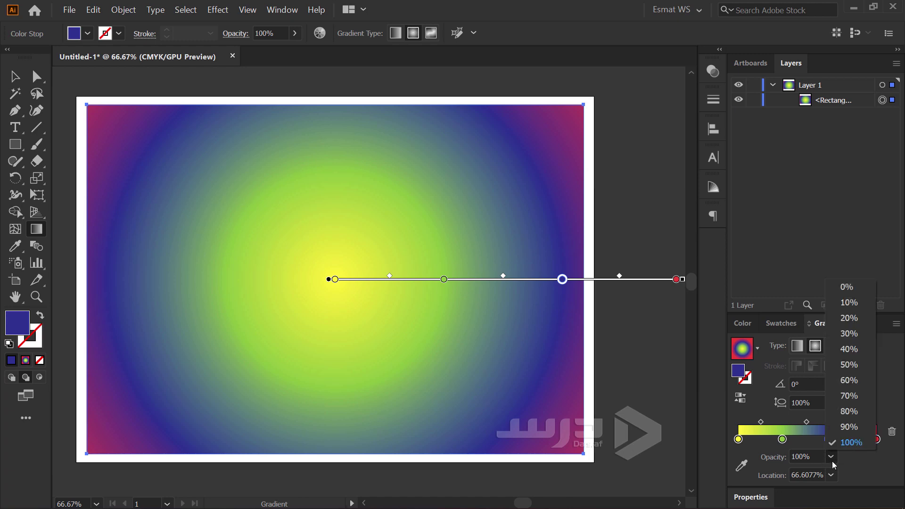
left_click(848, 334)
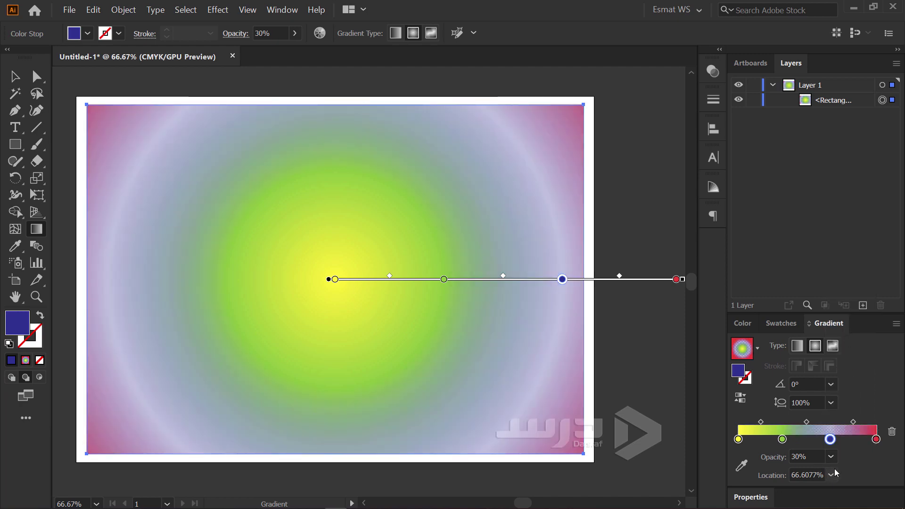
left_click(830, 456)
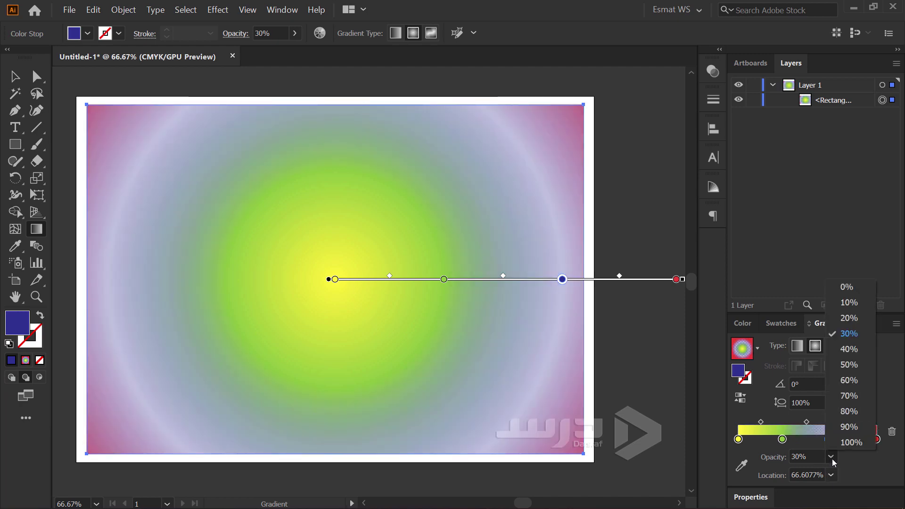
left_click(848, 380)
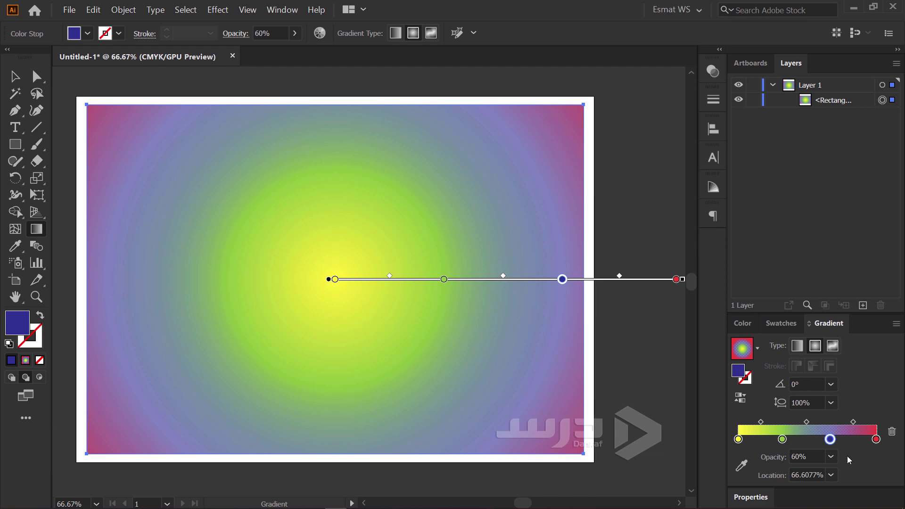
left_click(830, 457)
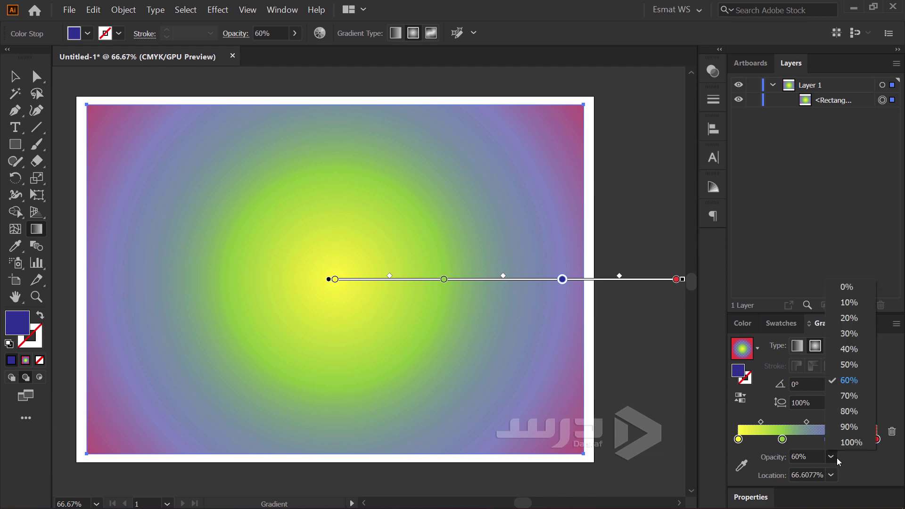
left_click(842, 442)
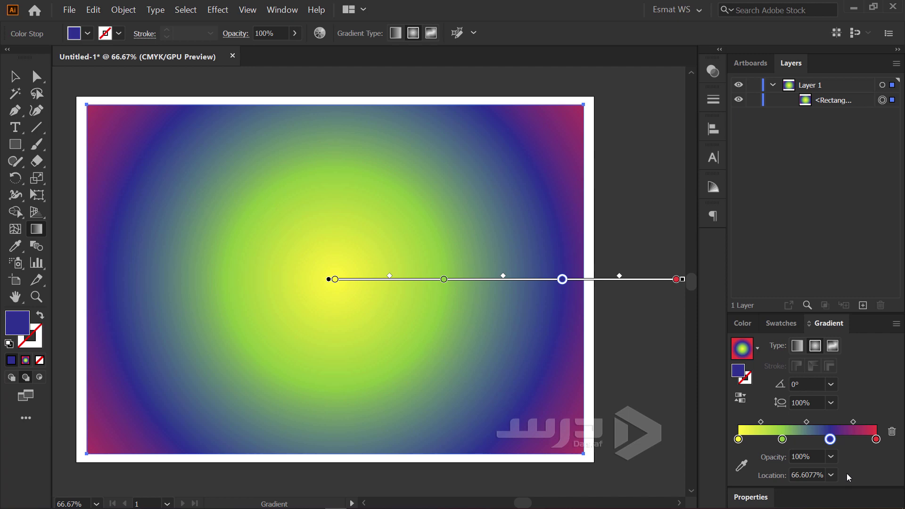
left_click(830, 474)
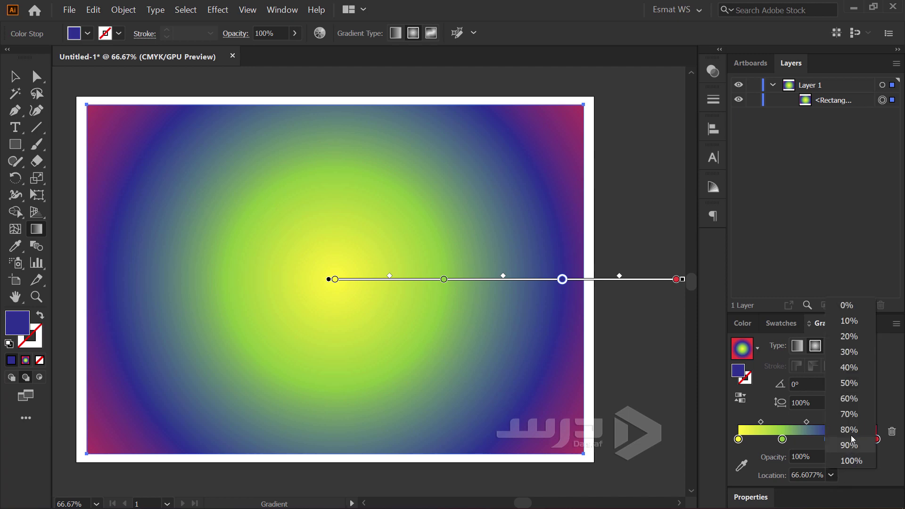
left_click(851, 420)
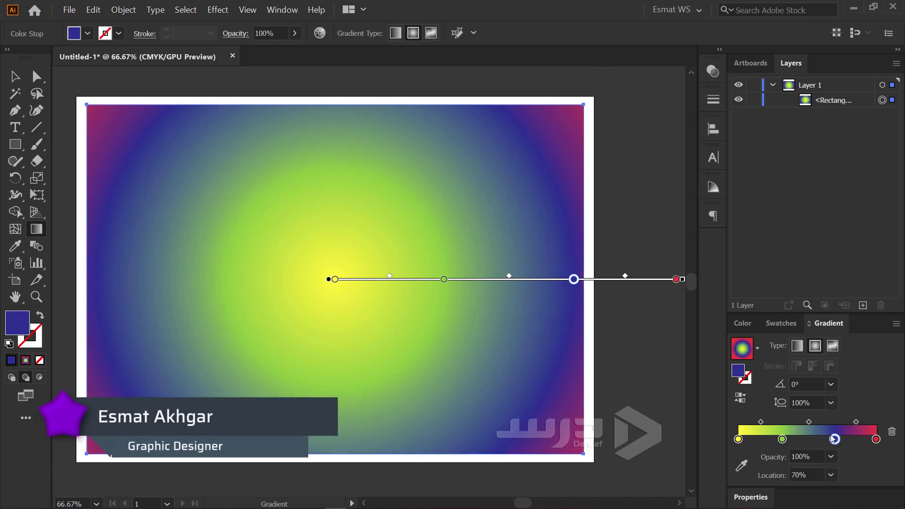
Step: Try the blue stop at 10% location, then return it to 70%
left_click(831, 475)
left_click(852, 325)
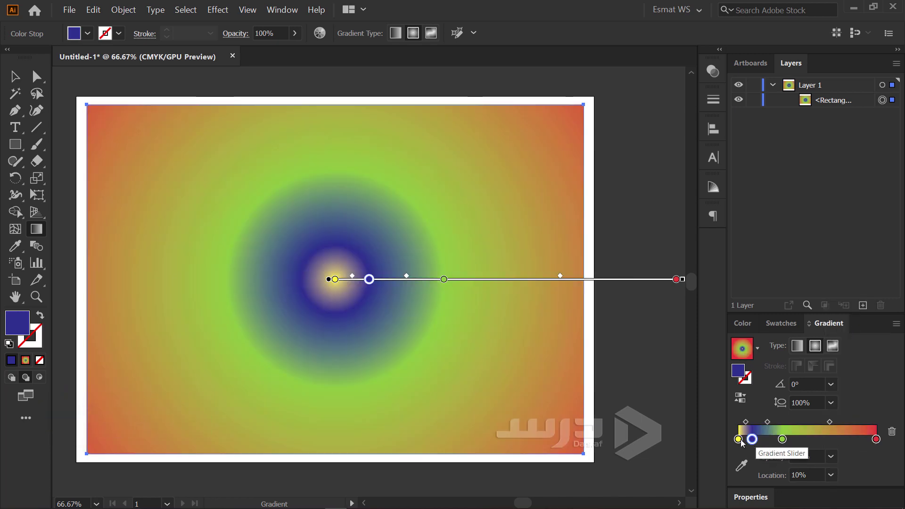
left_click(831, 475)
left_click(850, 414)
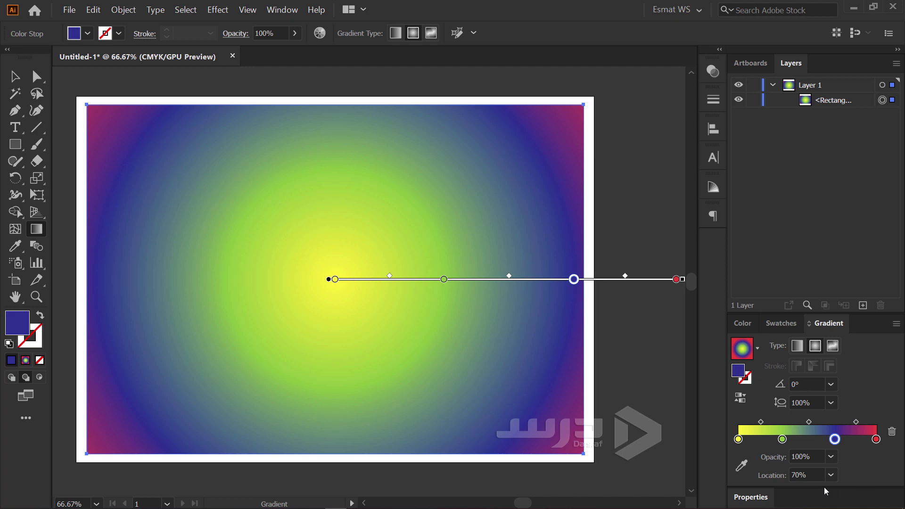
Step: Set the green stop's location to 25%
left_click(739, 439)
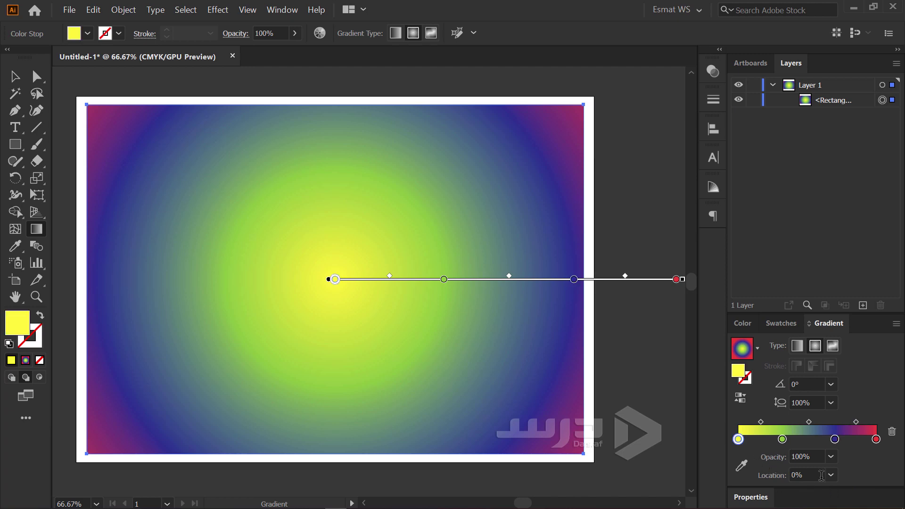
left_click(782, 440)
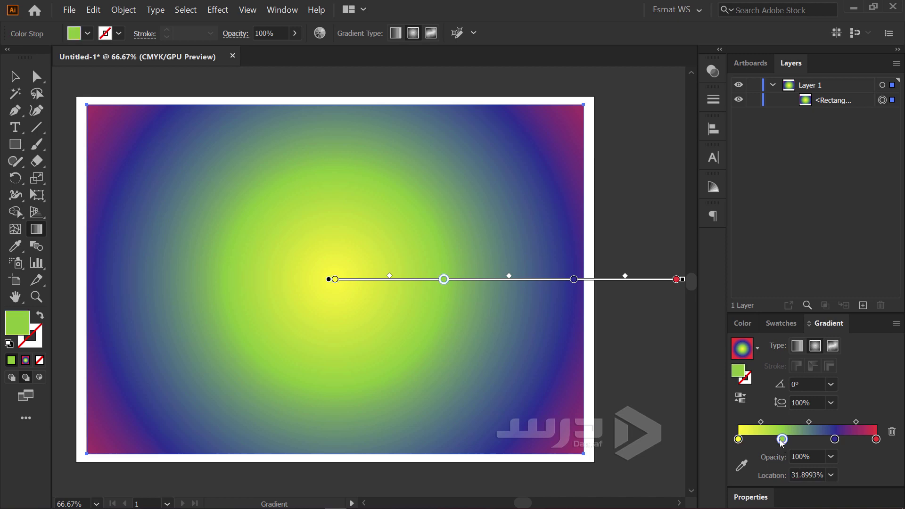
left_click(831, 475)
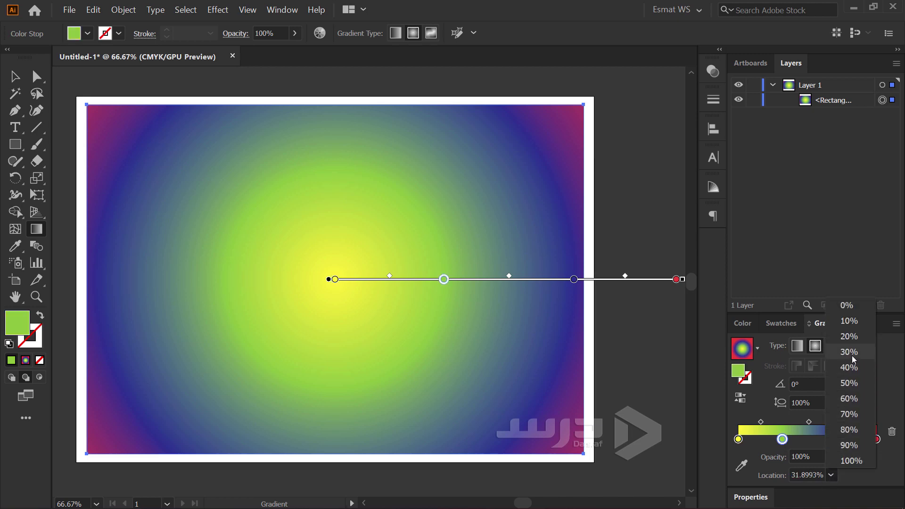
key("Escape")
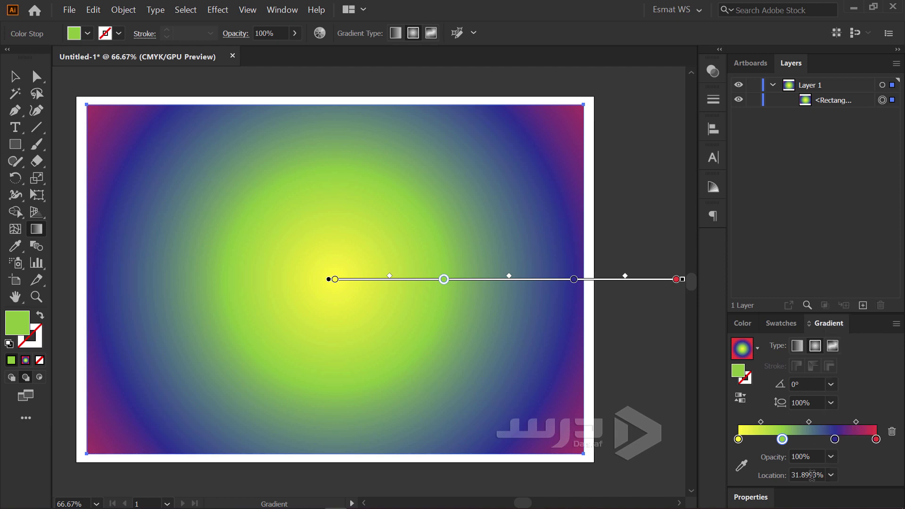
left_click_drag(826, 475, 778, 481)
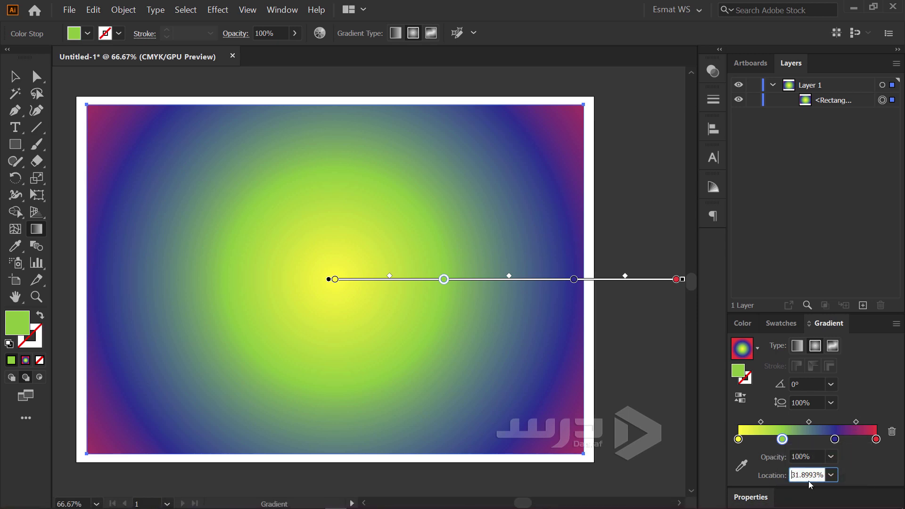
key("ctrl+a")
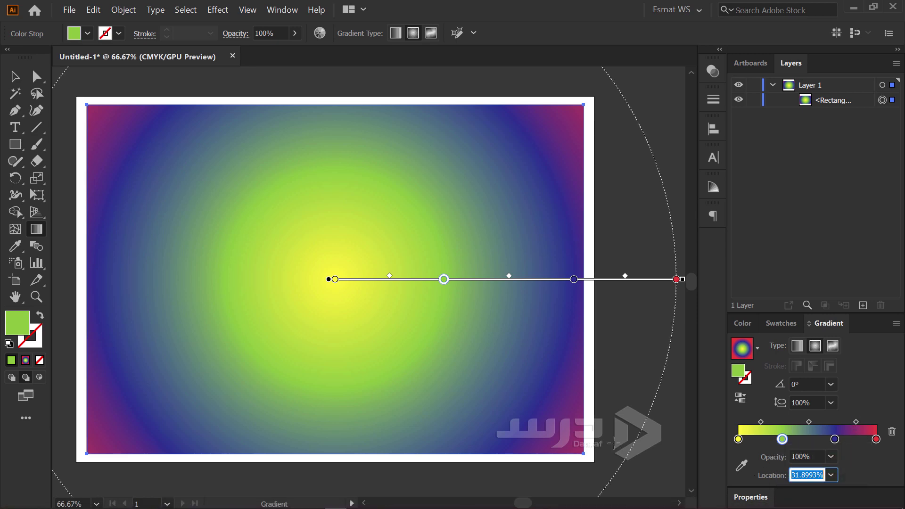
type("25")
key("Return")
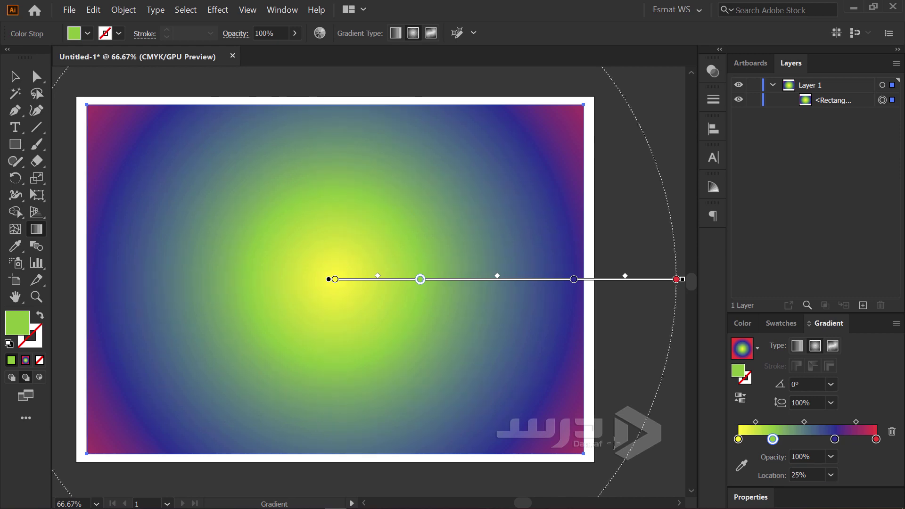
Step: Change the green stop's location to 33%
left_click(835, 439)
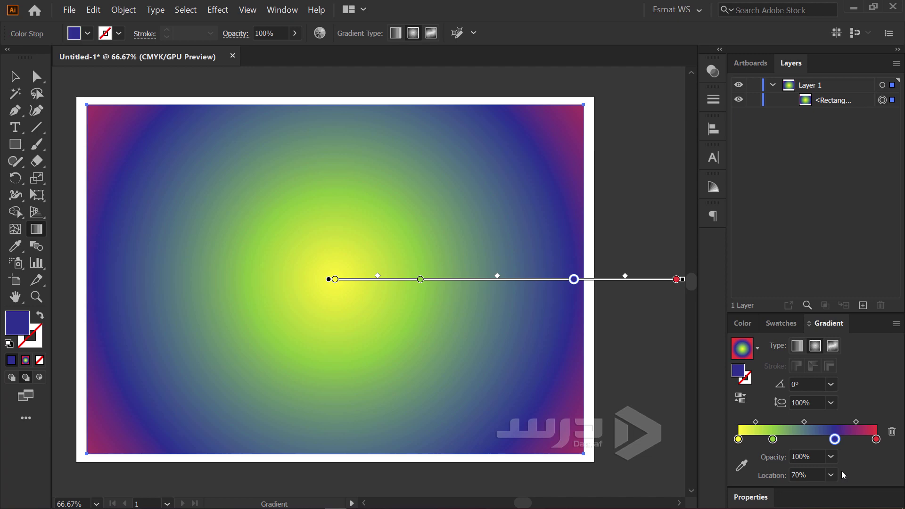
left_click(772, 439)
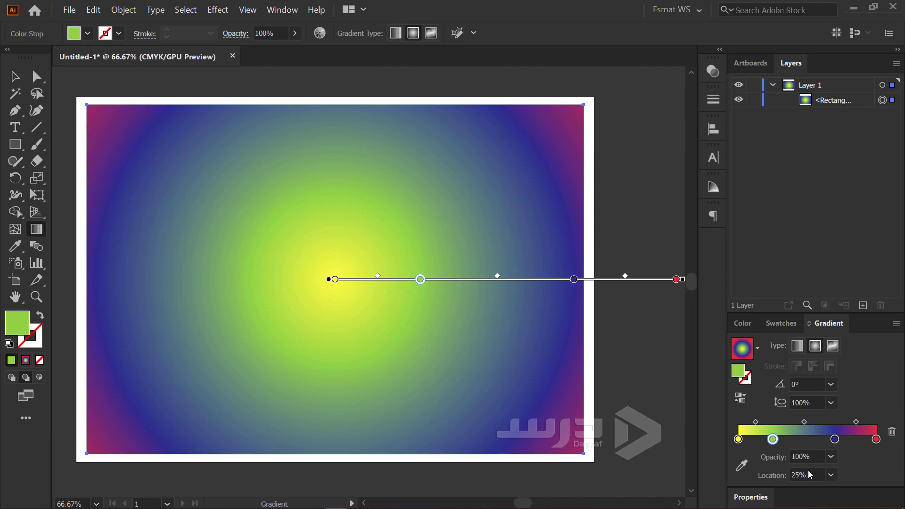
left_click(811, 471)
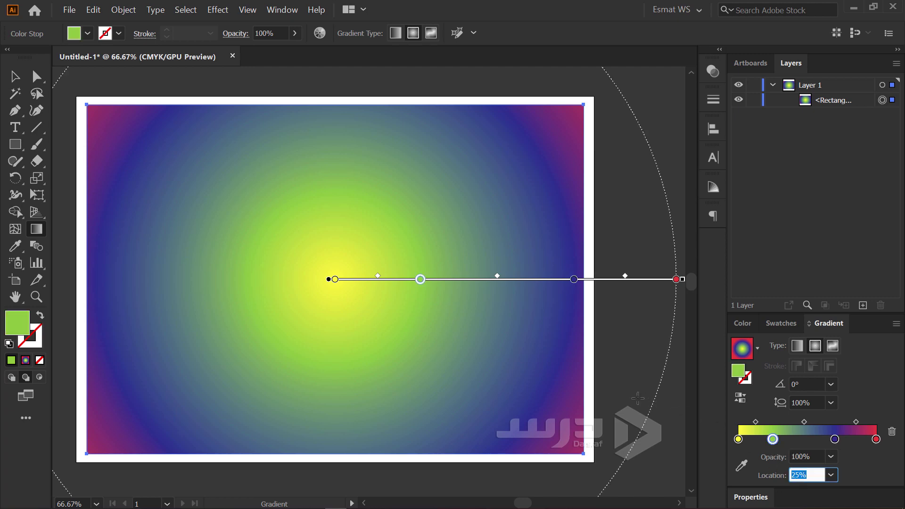
type("33")
key("Return")
Step: Set the blue stop's location to 75%, then adjust it to 66%
left_click(835, 439)
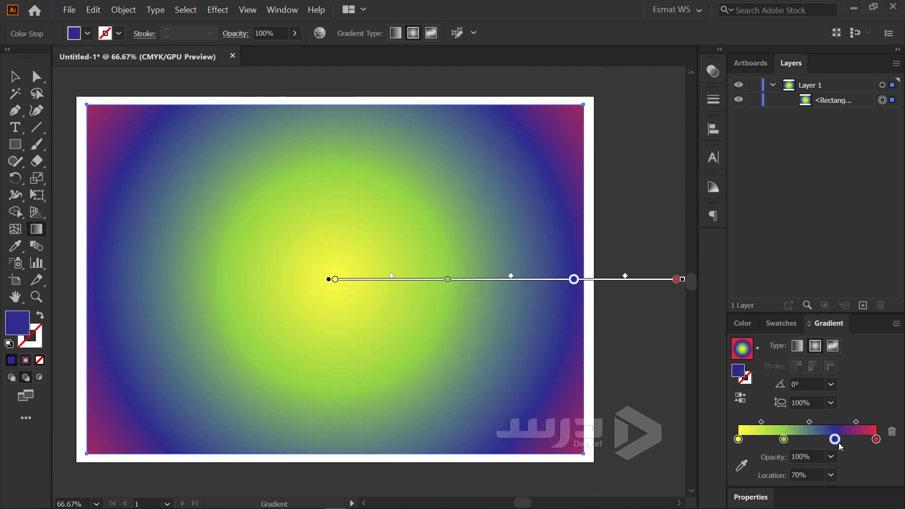
left_click(816, 474)
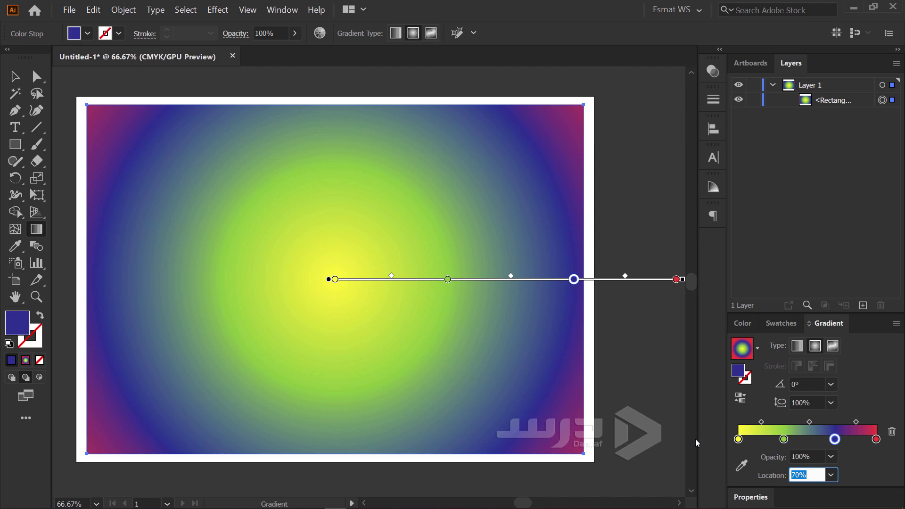
type("75")
key("Return")
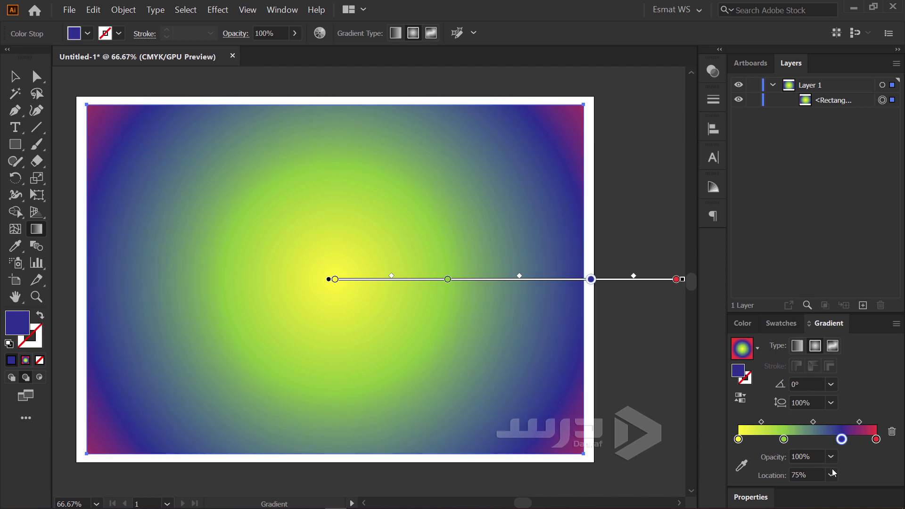
left_click(823, 476)
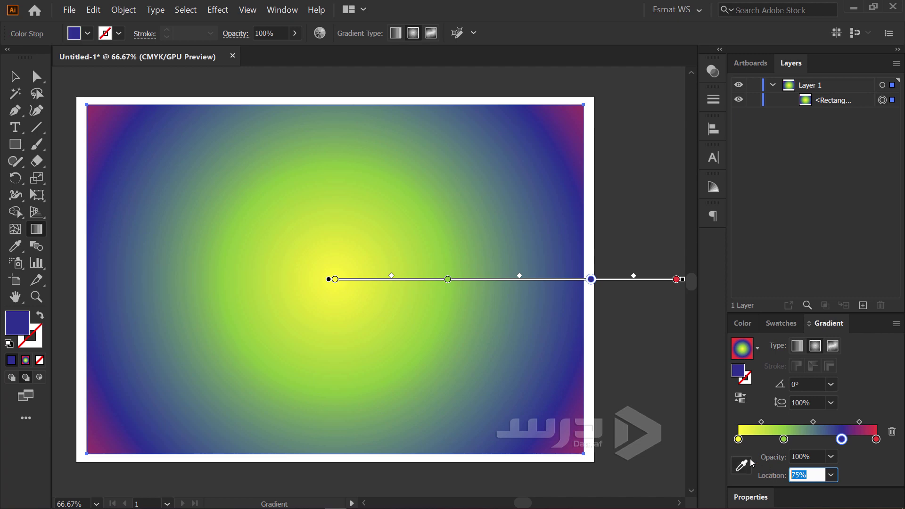
type("66")
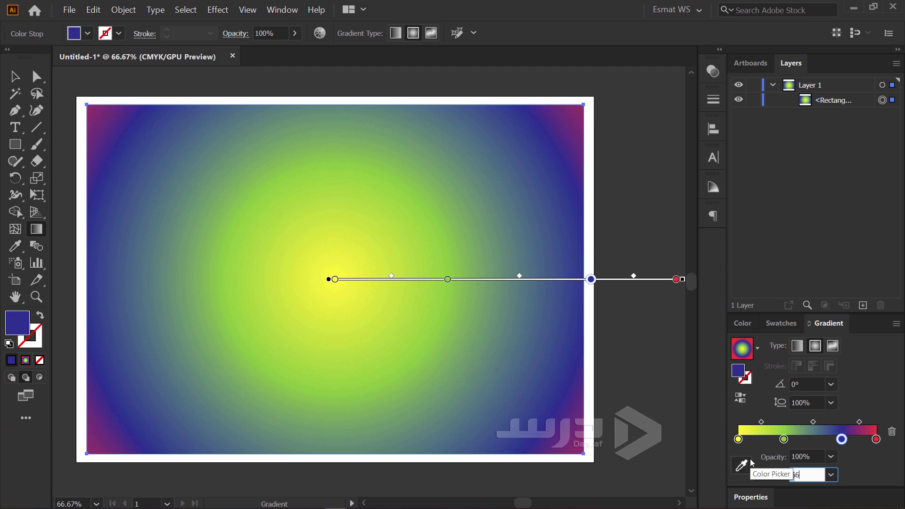
key("Return")
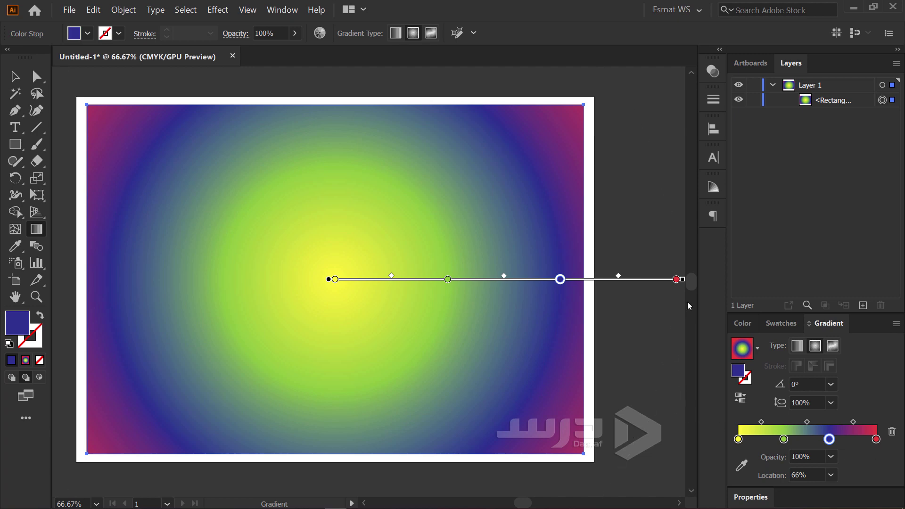
Step: Switch the gradient type to Linear briefly, then back to Radial
left_click(797, 345)
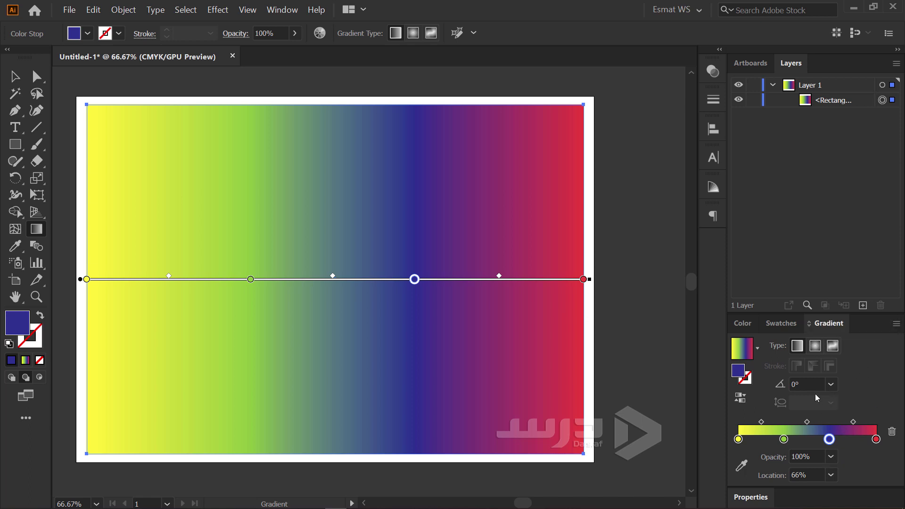
left_click(816, 348)
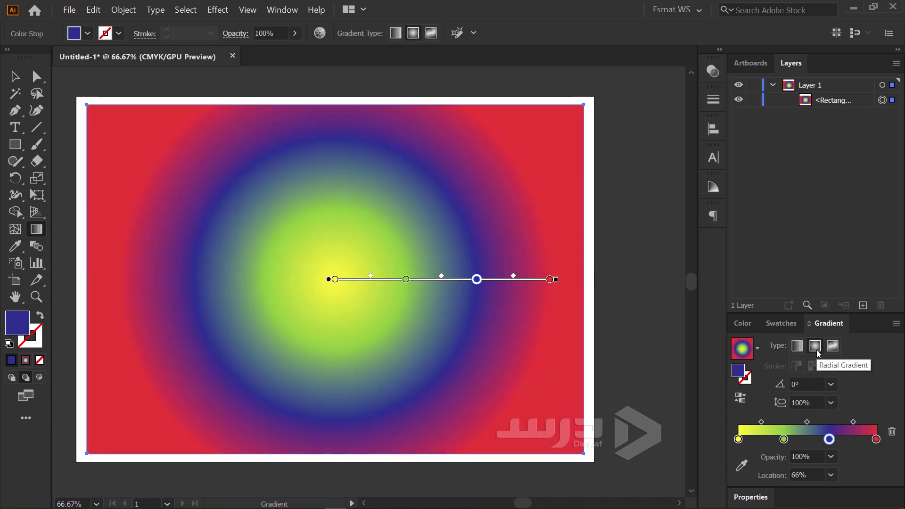
left_click(830, 403)
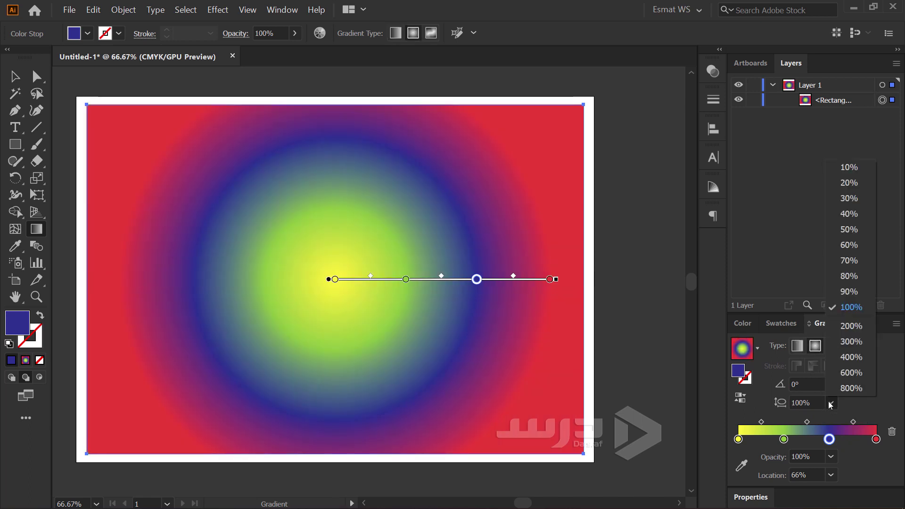
left_click(851, 358)
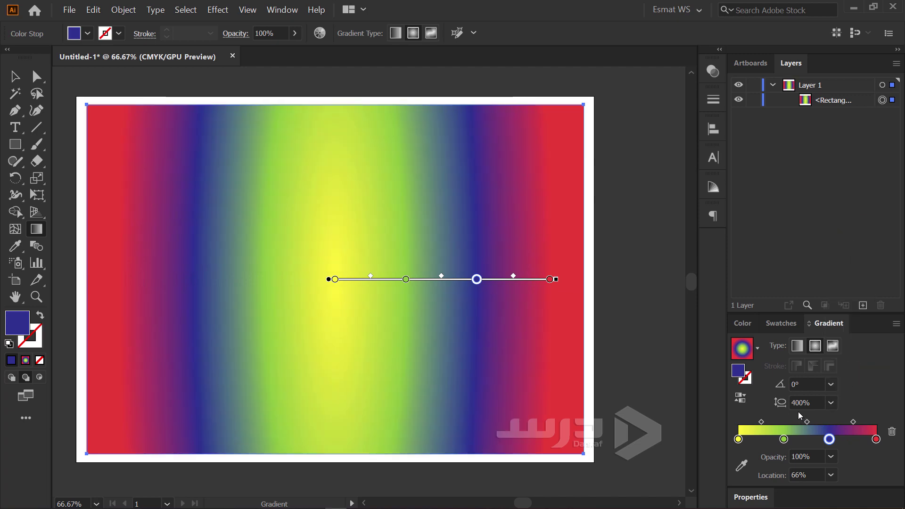
scroll(500, 375, "down", 2)
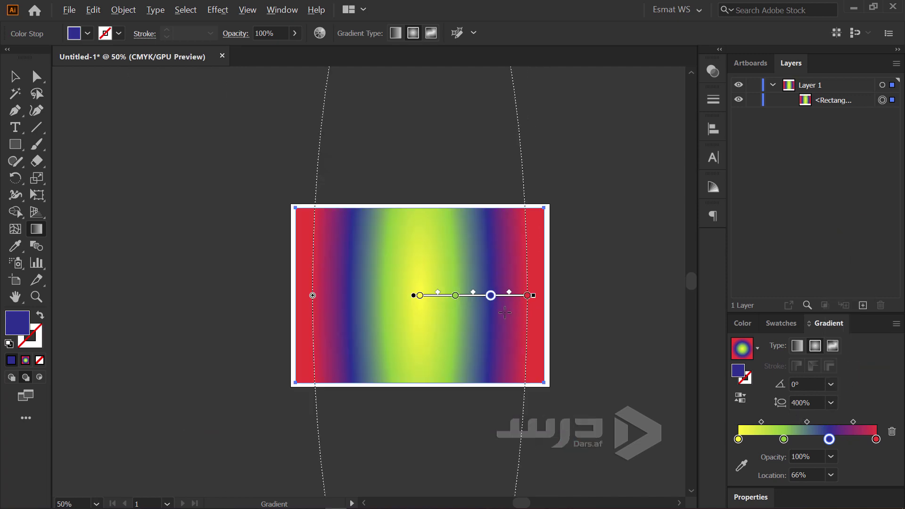
scroll(513, 283, "down", 3)
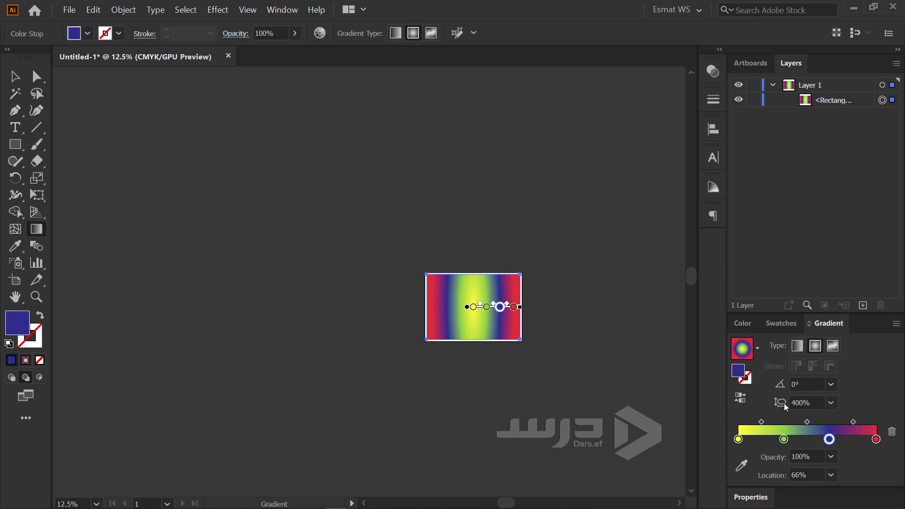
left_click(835, 406)
left_click(868, 372)
left_click(832, 403)
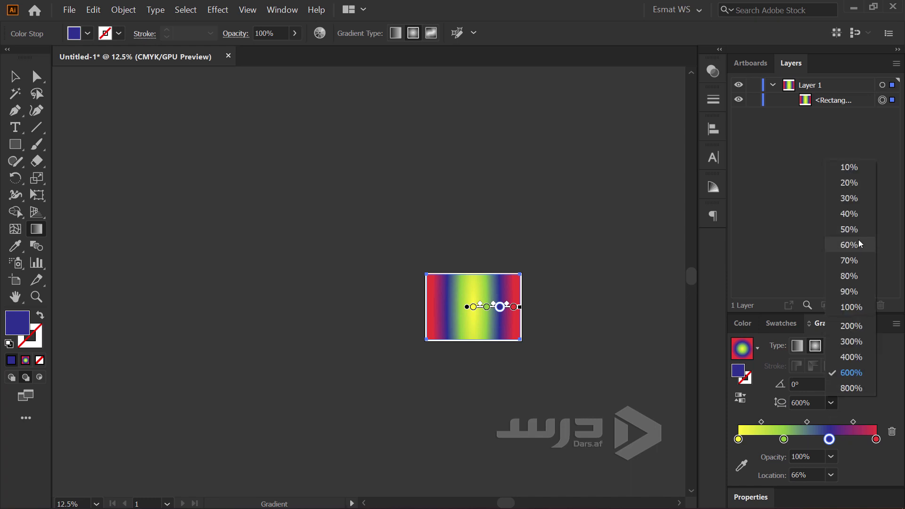
left_click(848, 214)
scroll(523, 304, "up", 1)
scroll(523, 304, "up", 1)
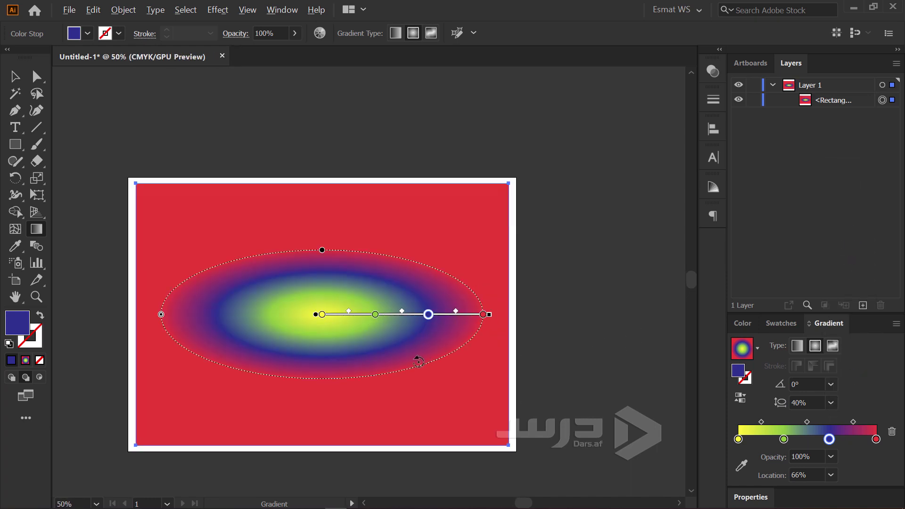
scroll(288, 333, "up", 1)
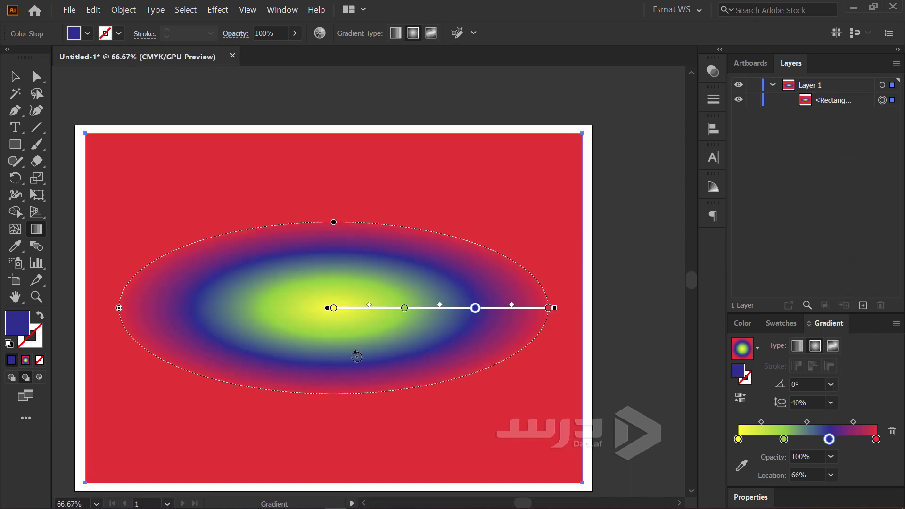
left_click(831, 403)
left_click(849, 167)
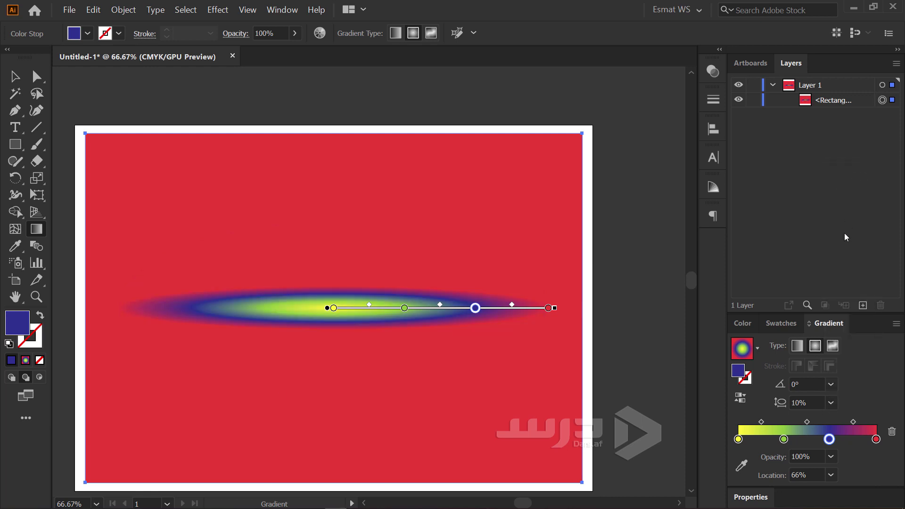
left_click(830, 403)
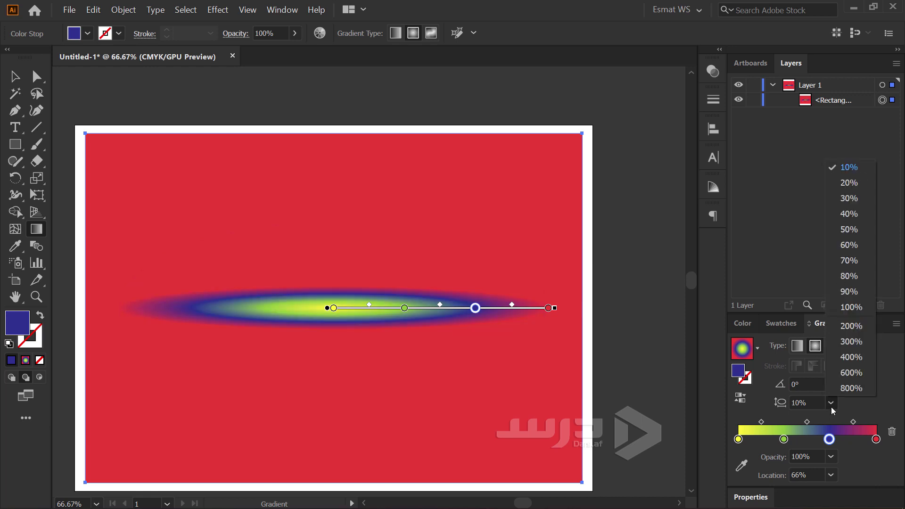
left_click(850, 307)
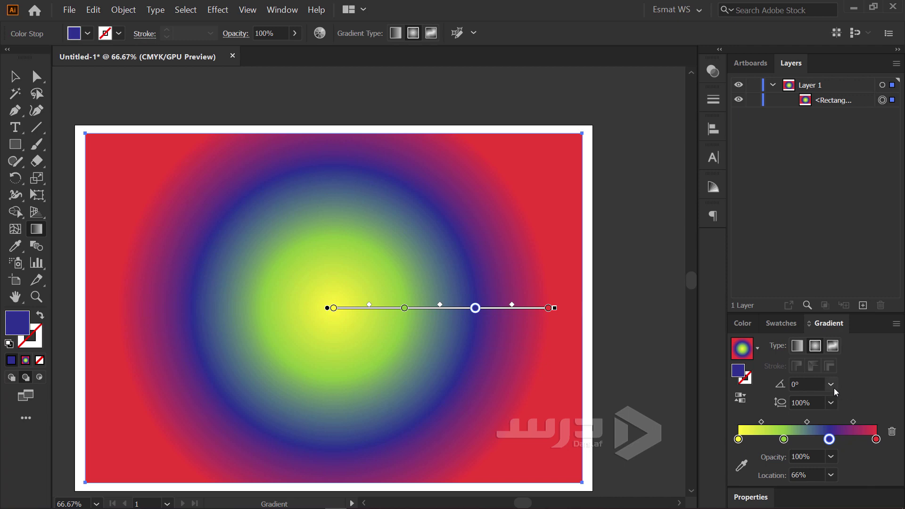
Step: Try gradient angles 90° and -120°, settle on 30°, then select the red end stop
left_click(831, 384)
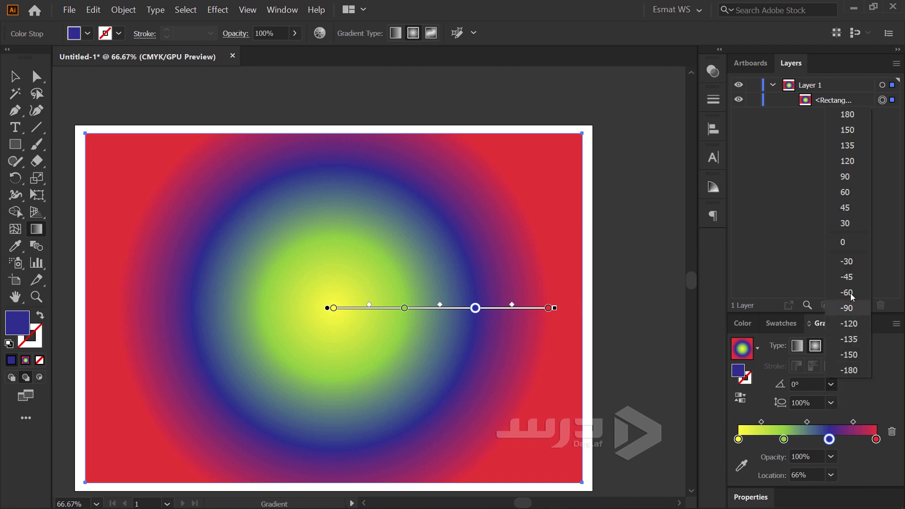
left_click(852, 182)
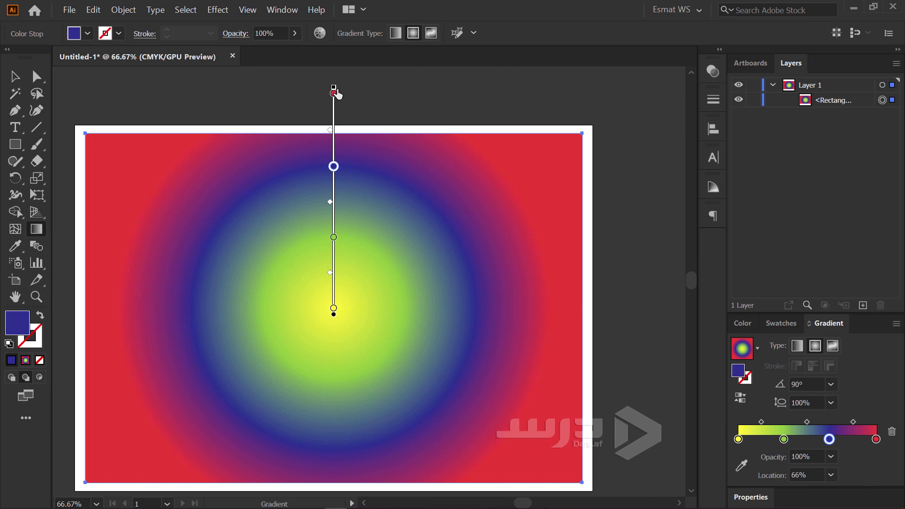
left_click(830, 384)
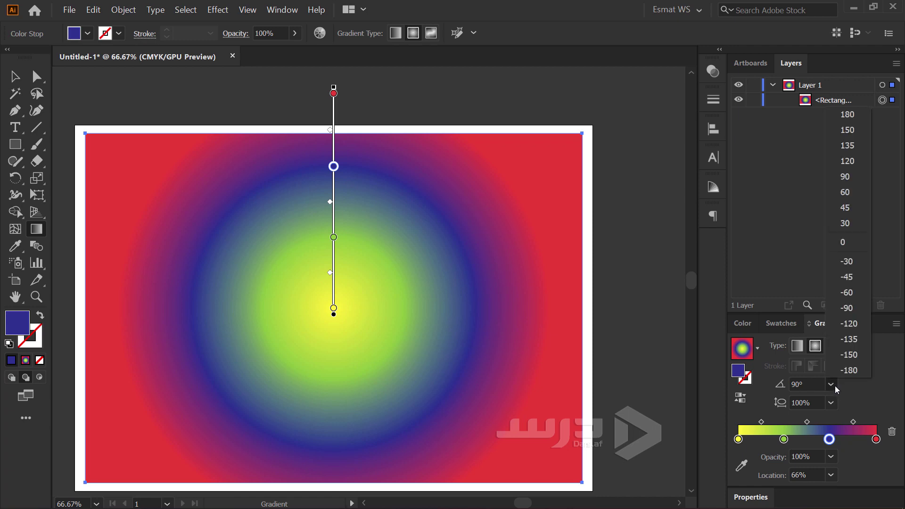
left_click(853, 323)
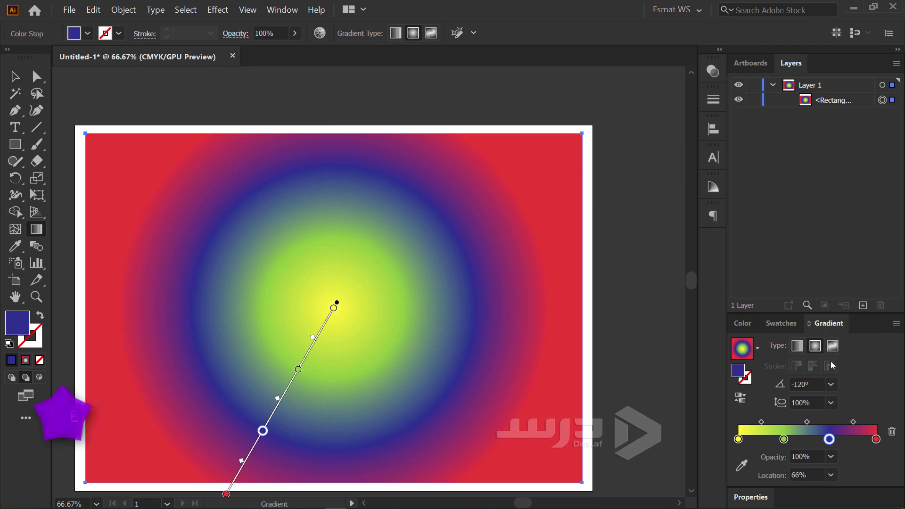
left_click(831, 384)
left_click(844, 224)
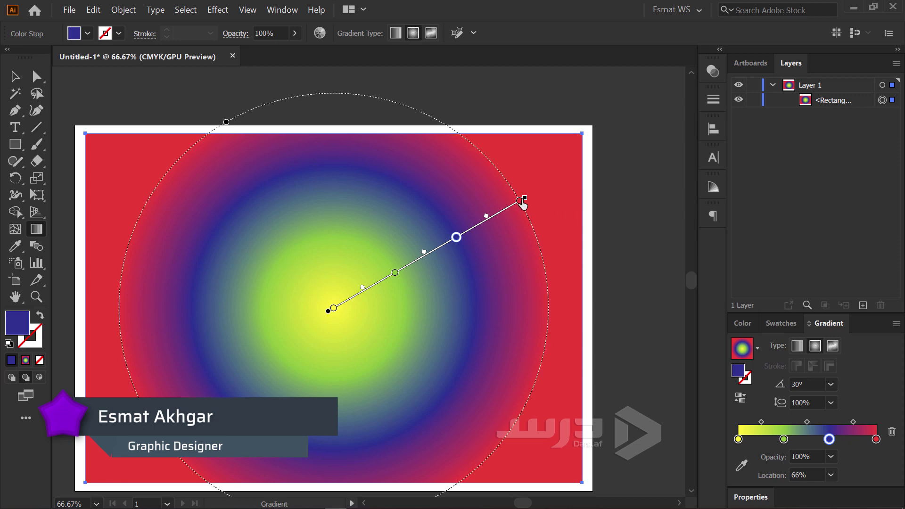
left_click(520, 201)
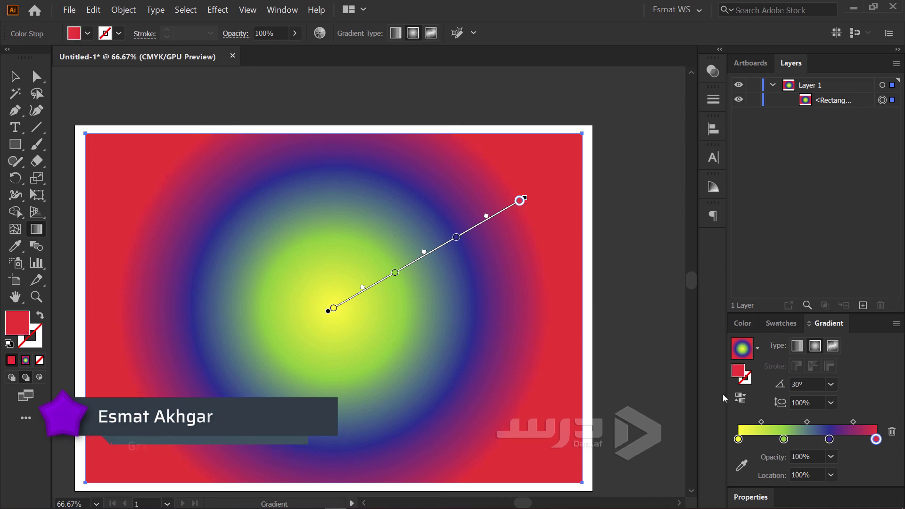
Step: Make the gradient linear at 60°, toggle to Radial, then back to Linear at 0°
left_click(798, 345)
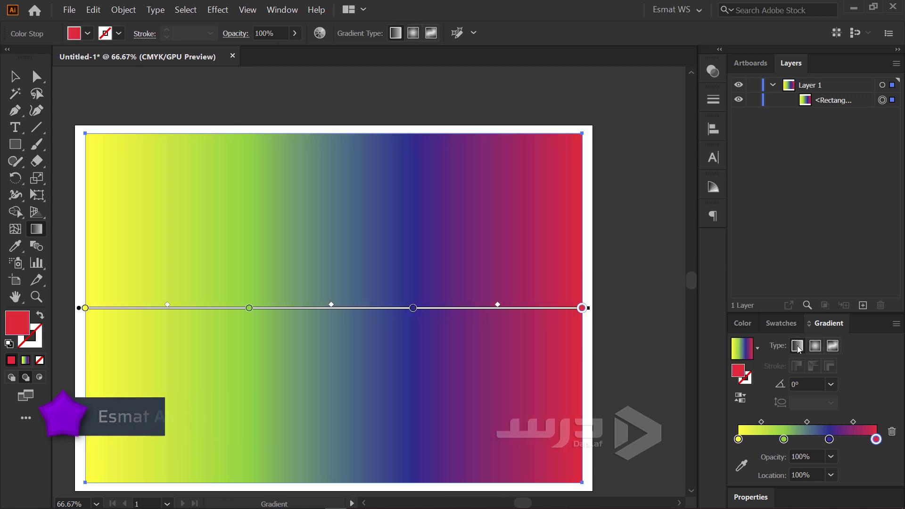
left_click(830, 384)
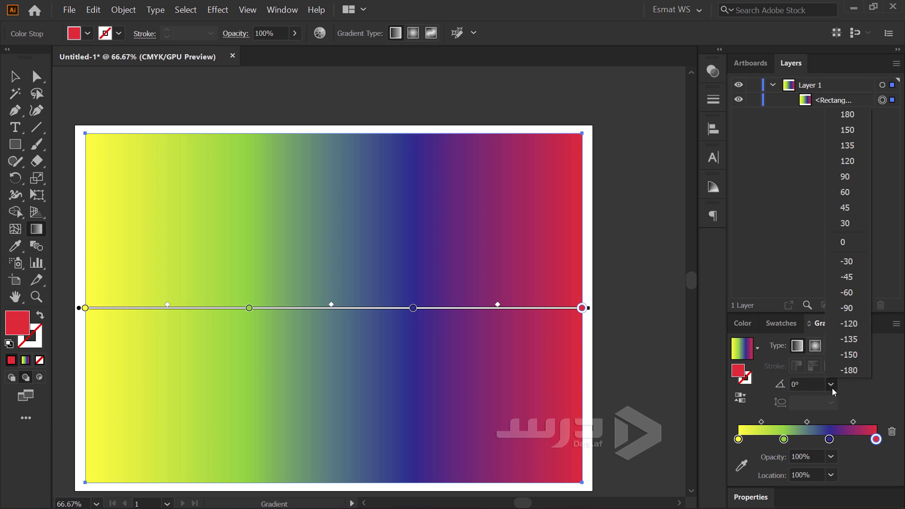
left_click(848, 192)
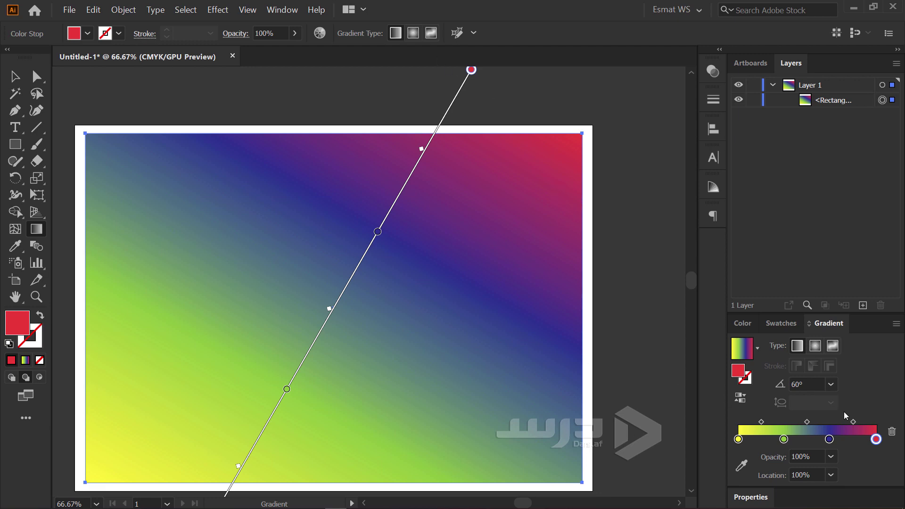
left_click(814, 348)
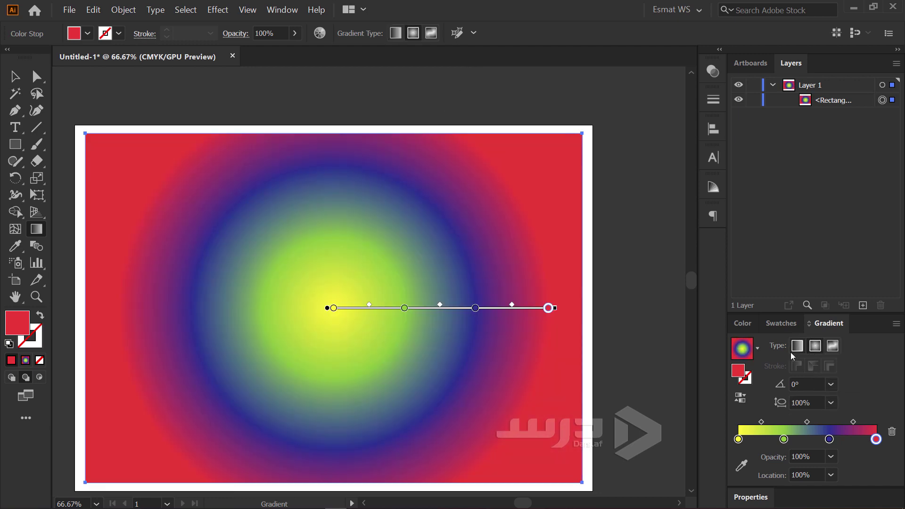
left_click(796, 347)
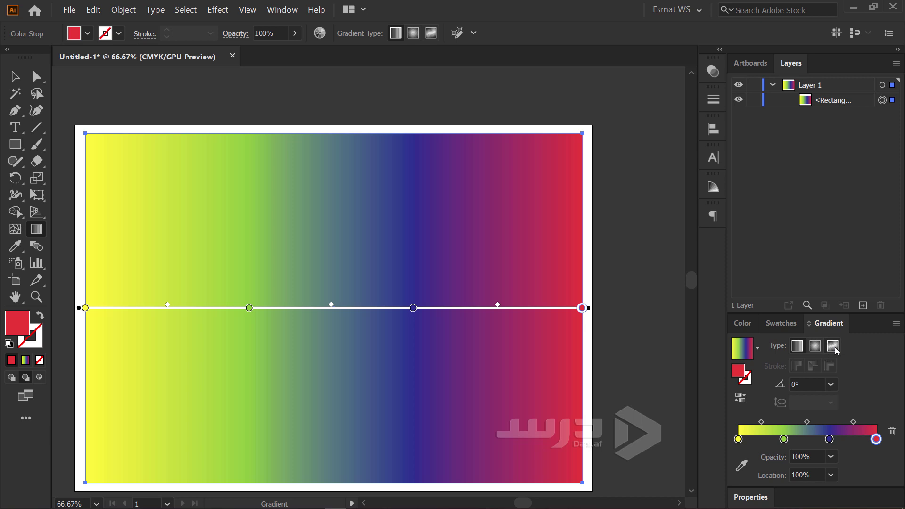
Step: Convert the fill to a Freeform gradient in Points mode, briefly reverting to Linear first
left_click(834, 348)
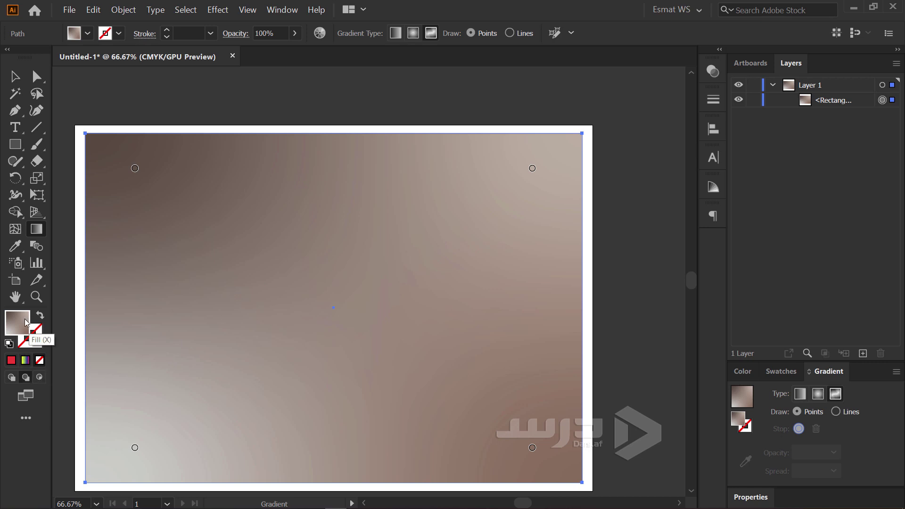
left_click(22, 361)
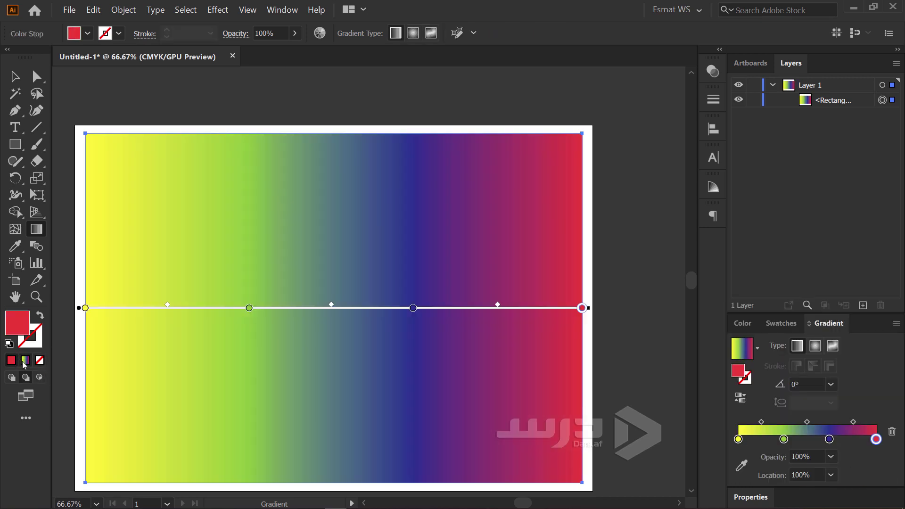
left_click(830, 348)
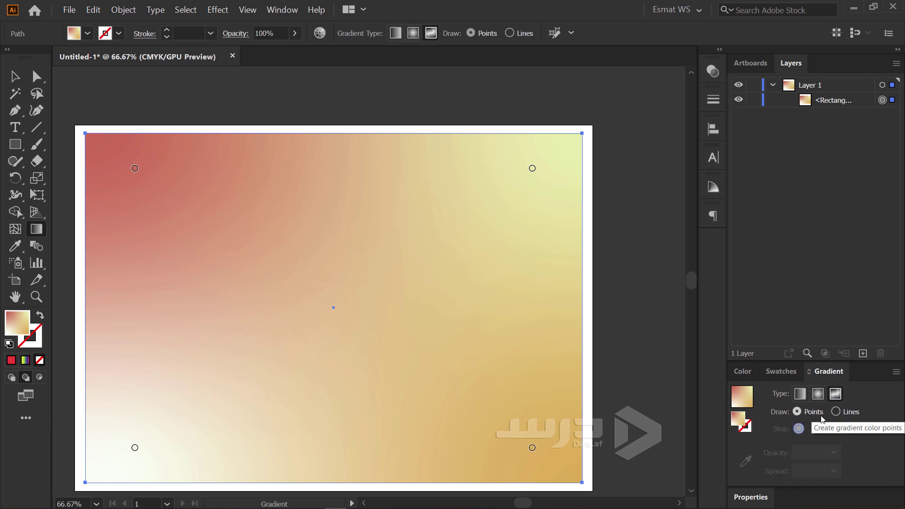
Step: Draw a three-stop curved gradient line from upper right to below centre, then return Draw to Points
left_click(834, 412)
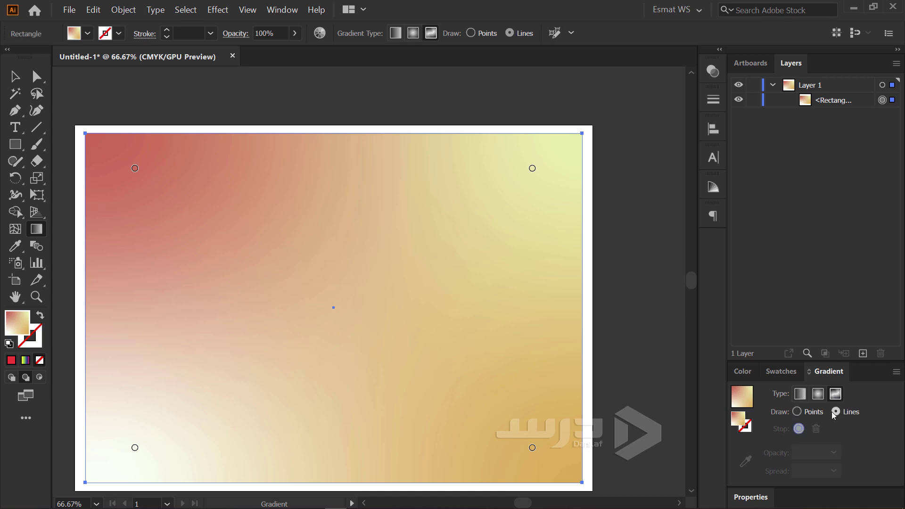
left_click(471, 229)
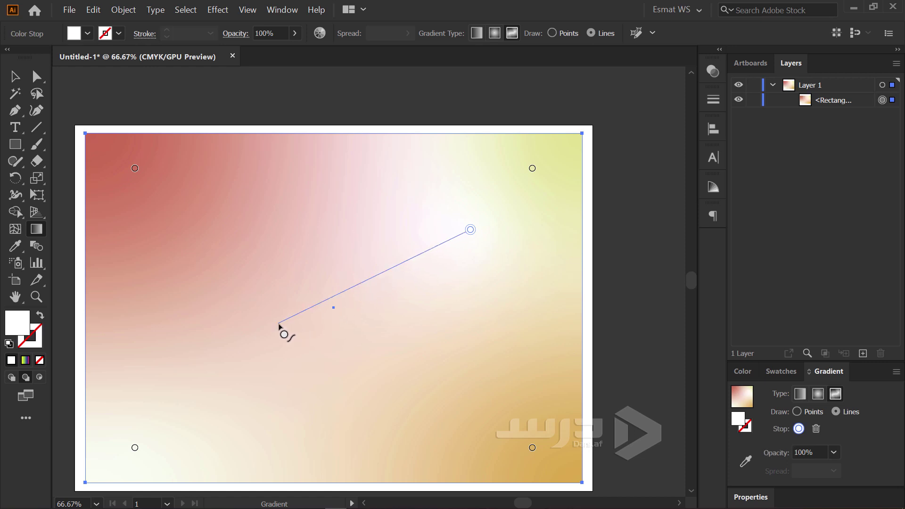
left_click(226, 319)
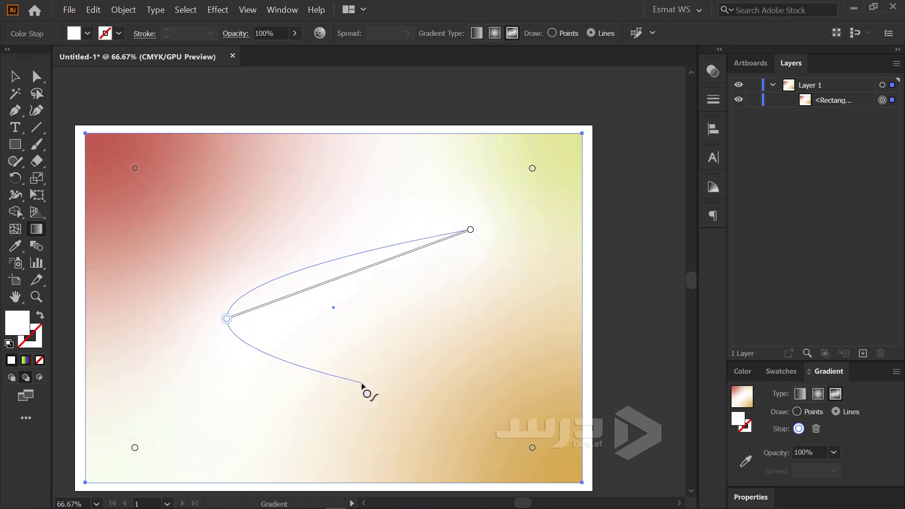
left_click(361, 382)
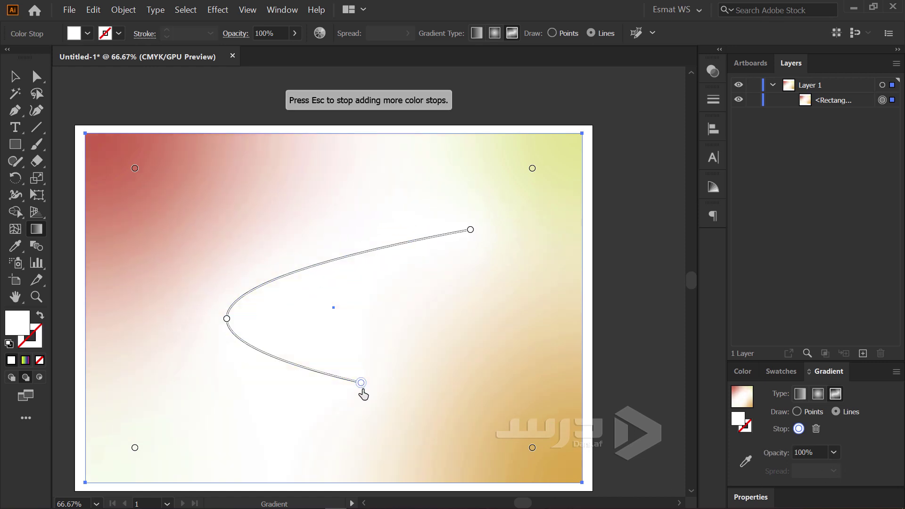
right_click(464, 372)
key("Escape")
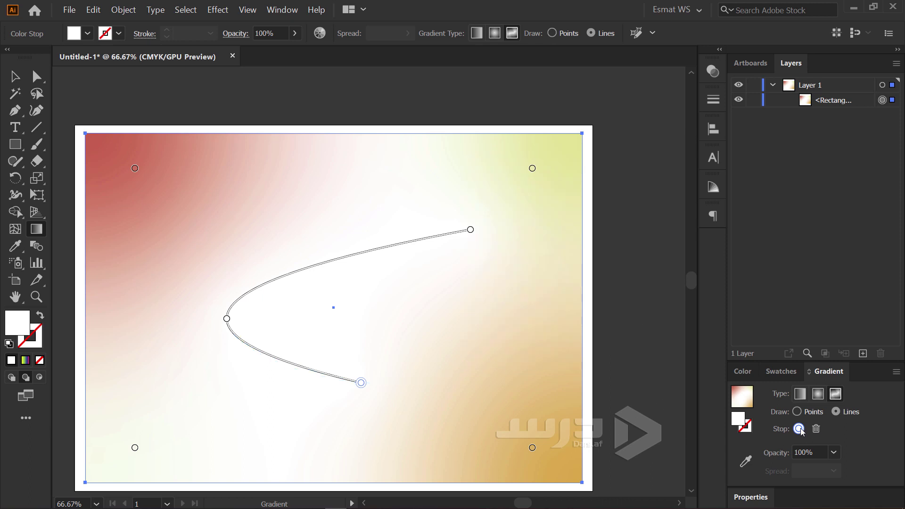
left_click(805, 413)
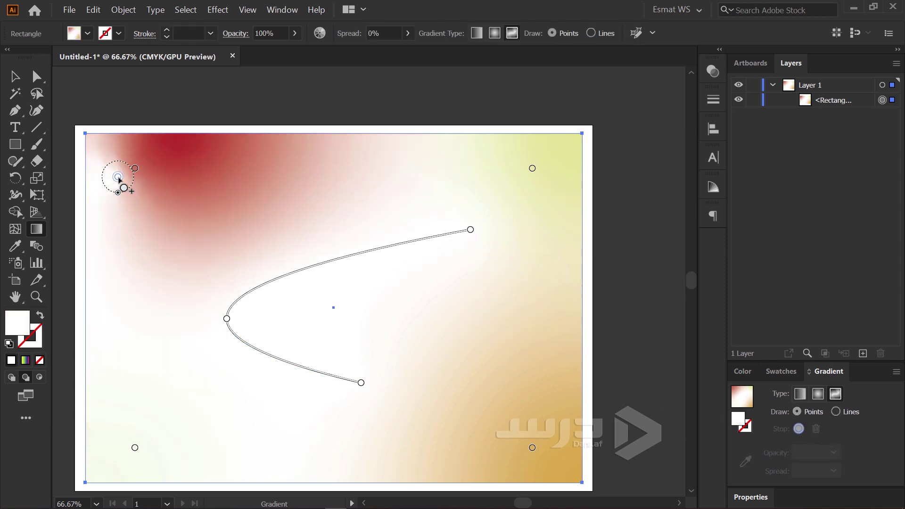
Step: Add a white colour point near the top-left corner
left_click(118, 177)
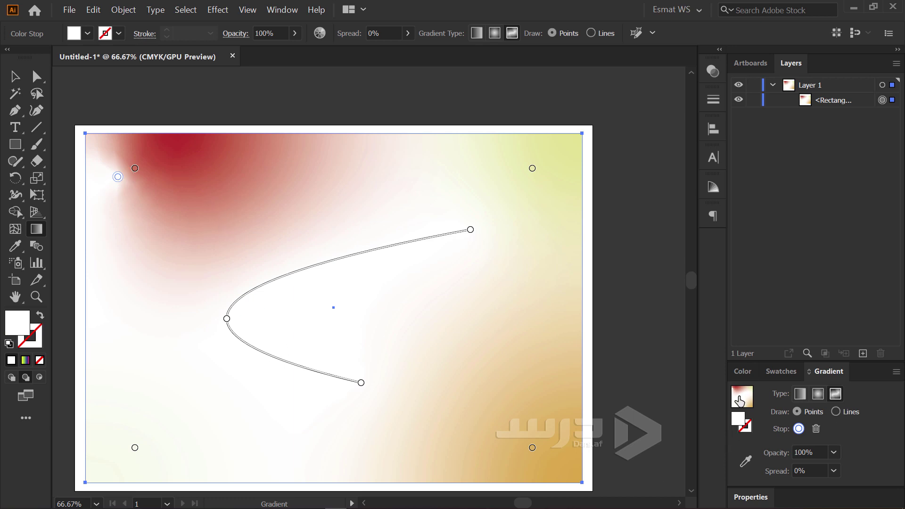
double_click(738, 422)
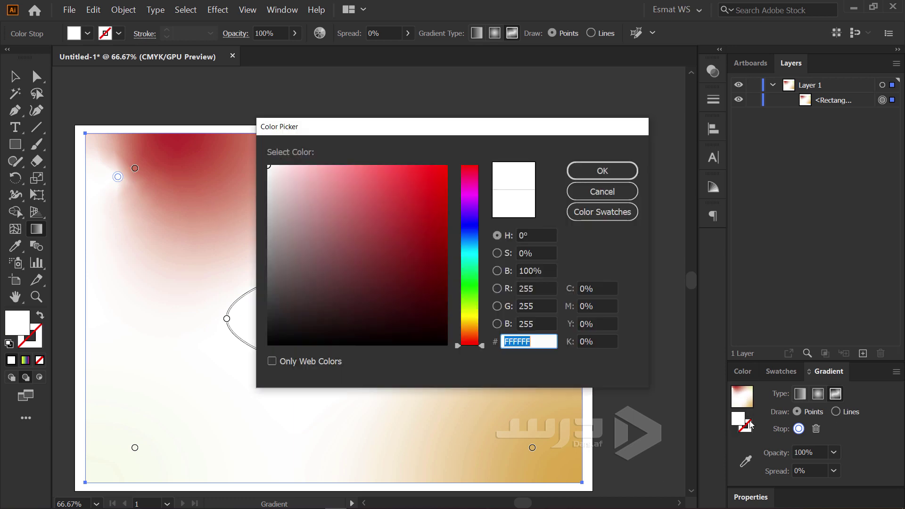
left_click(471, 285)
left_click(605, 171)
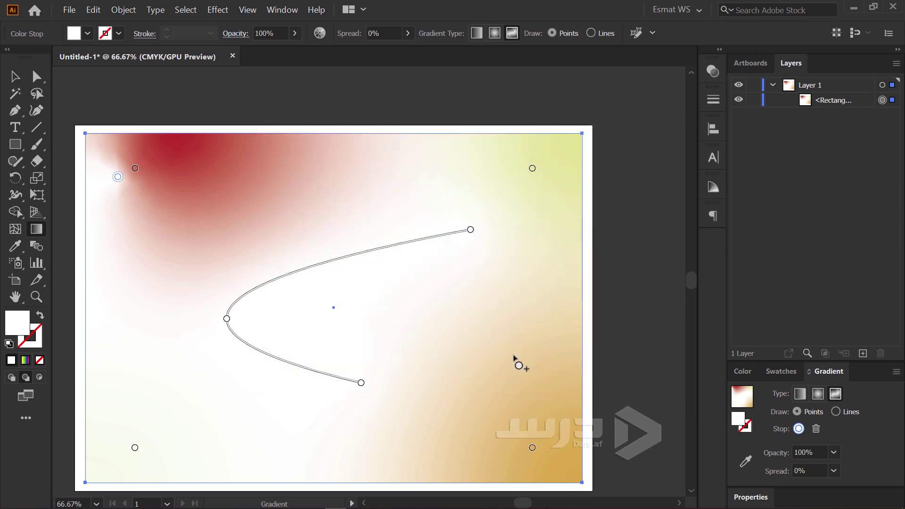
Step: Add a bright green colour point in the lower right
left_click(507, 390)
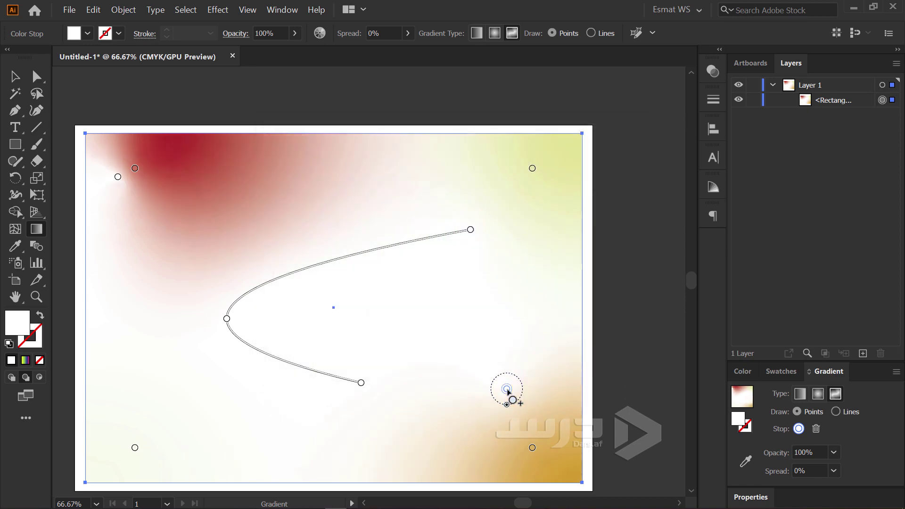
double_click(738, 422)
left_click(473, 292)
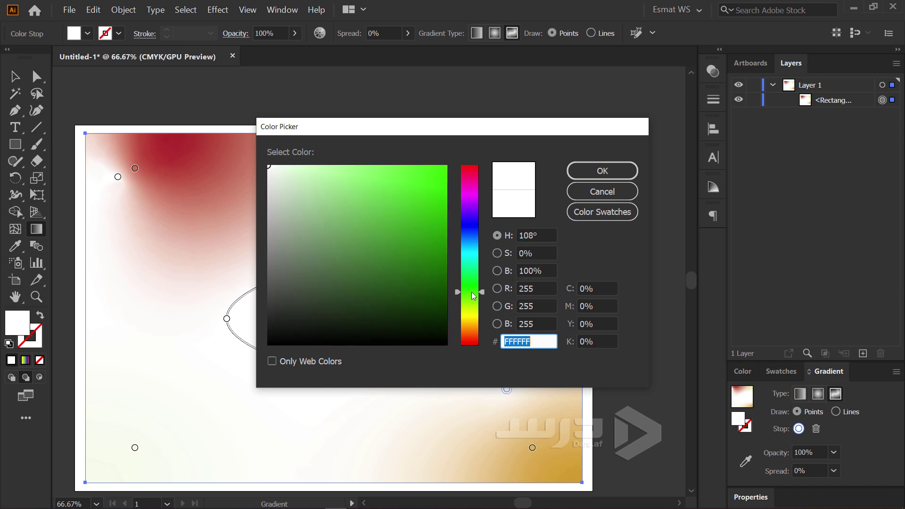
left_click(445, 166)
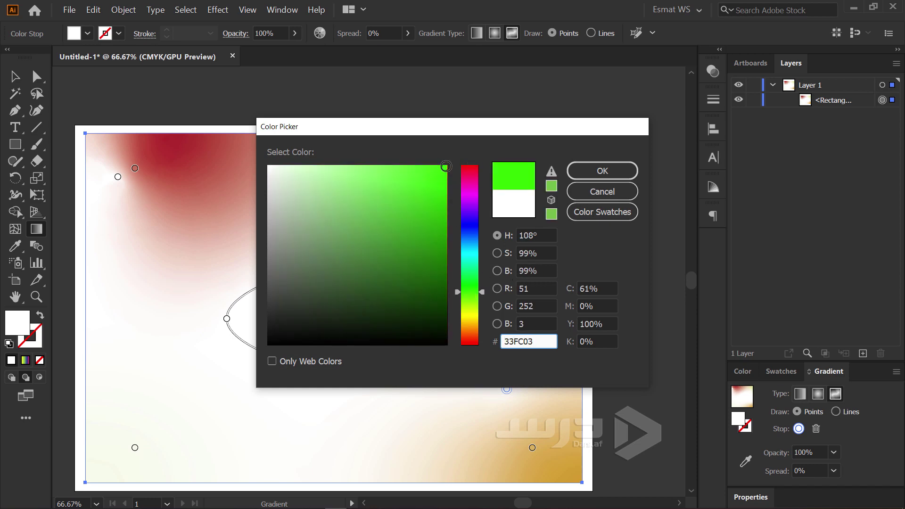
left_click(602, 170)
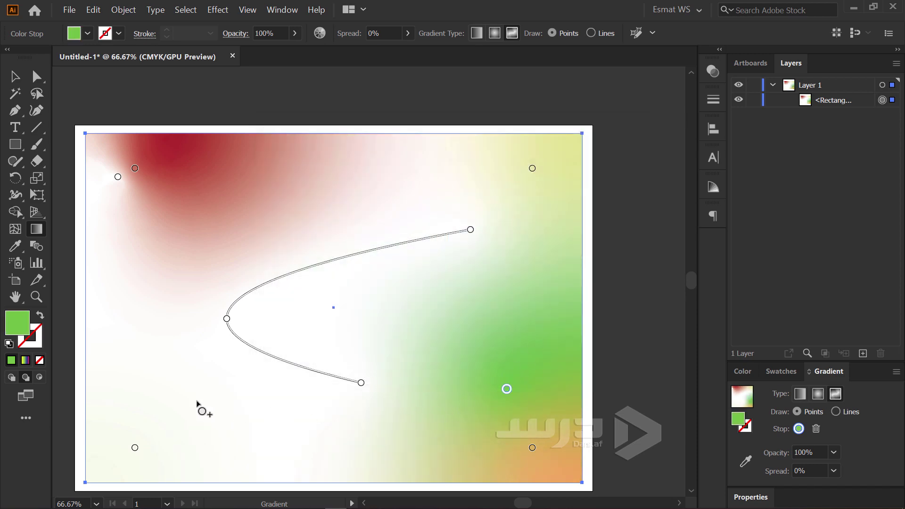
Step: Add a blue colour point in the lower left
left_click(150, 413)
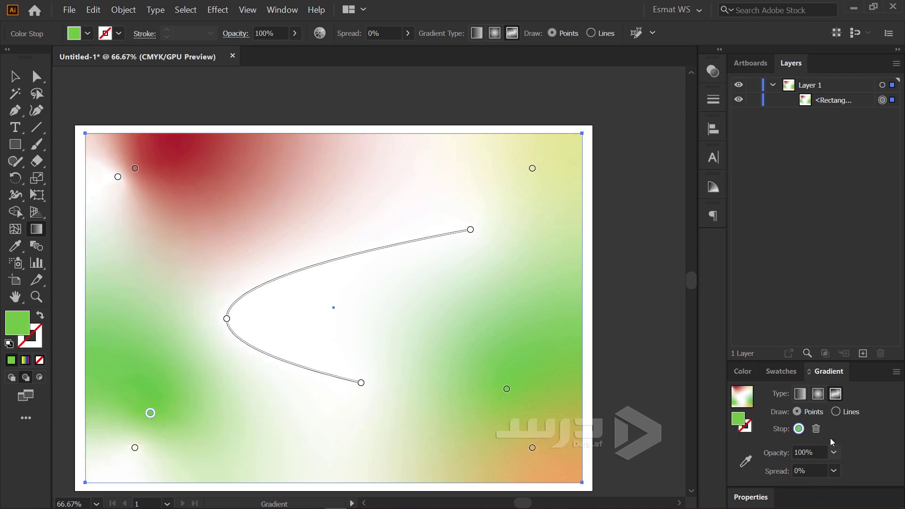
double_click(739, 418)
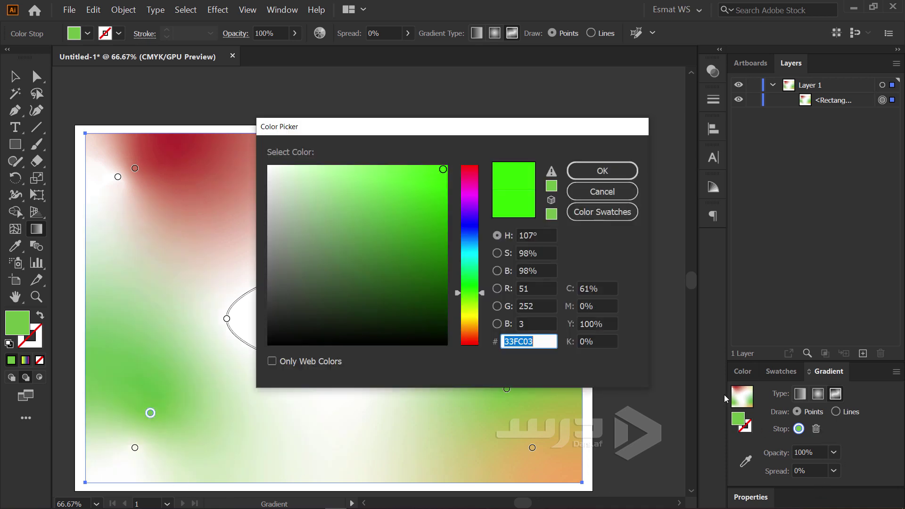
left_click_drag(477, 222, 477, 225)
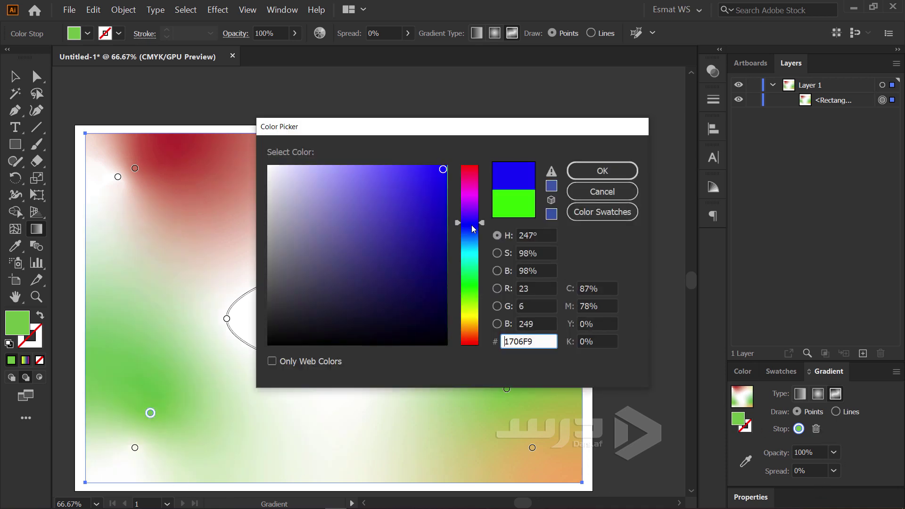
left_click(602, 171)
Step: Add blue points at the top-right corner and centre, plus a point right of centre
left_click(520, 163)
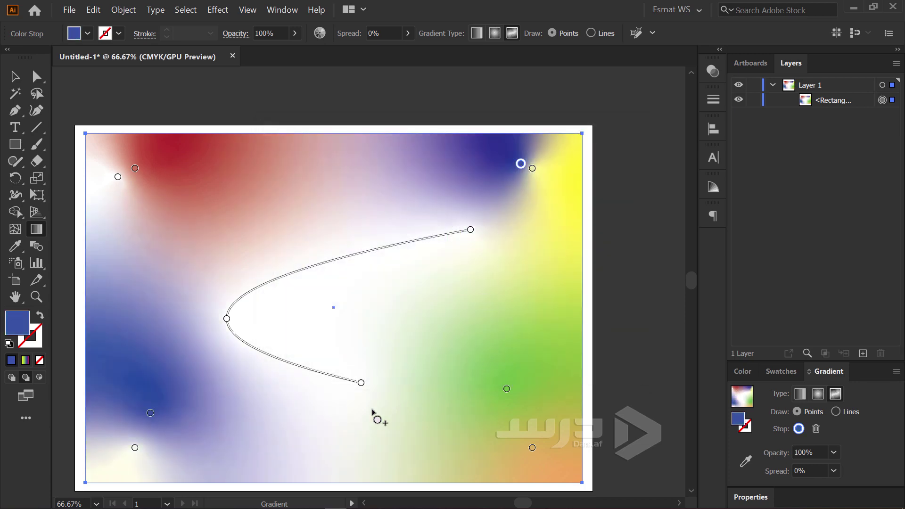
left_click(333, 310)
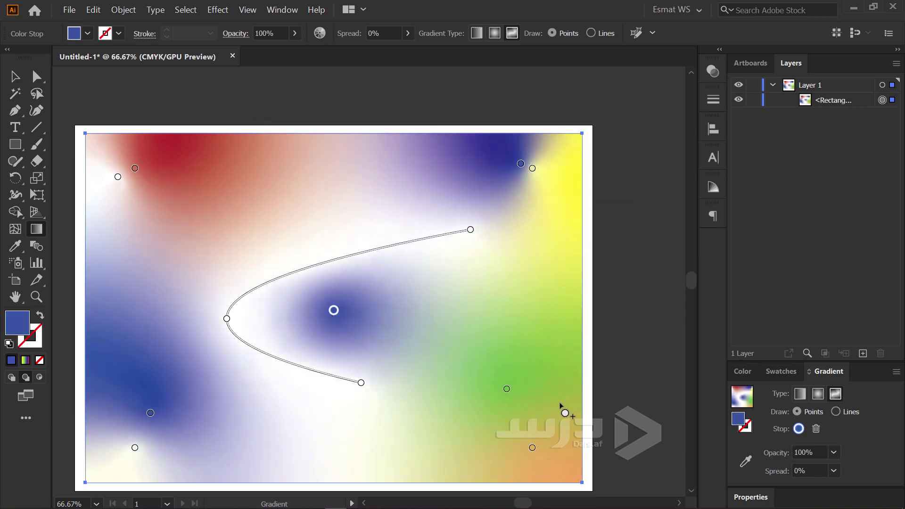
left_click(483, 296)
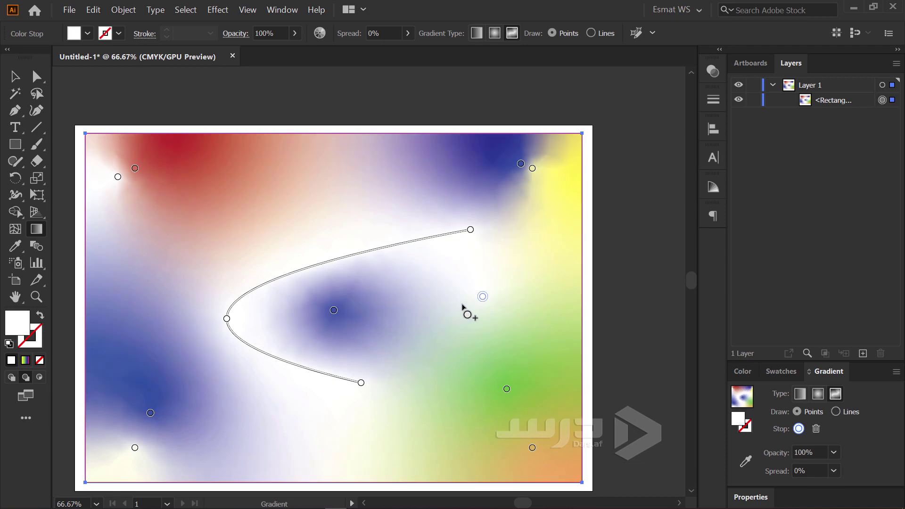
left_click(837, 412)
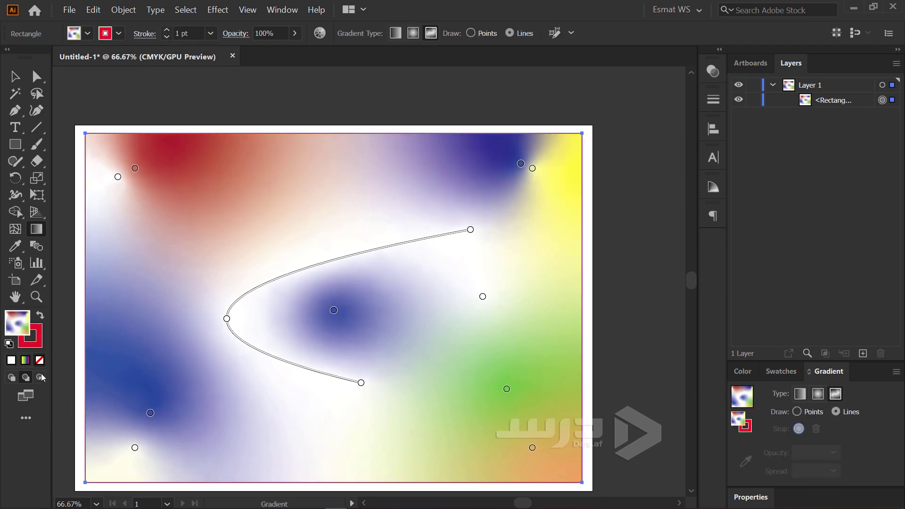
Step: Keep the freeform gradient and add a strong red colour point at the upper right
left_click(25, 363)
key("ctrl+z")
left_click(542, 240)
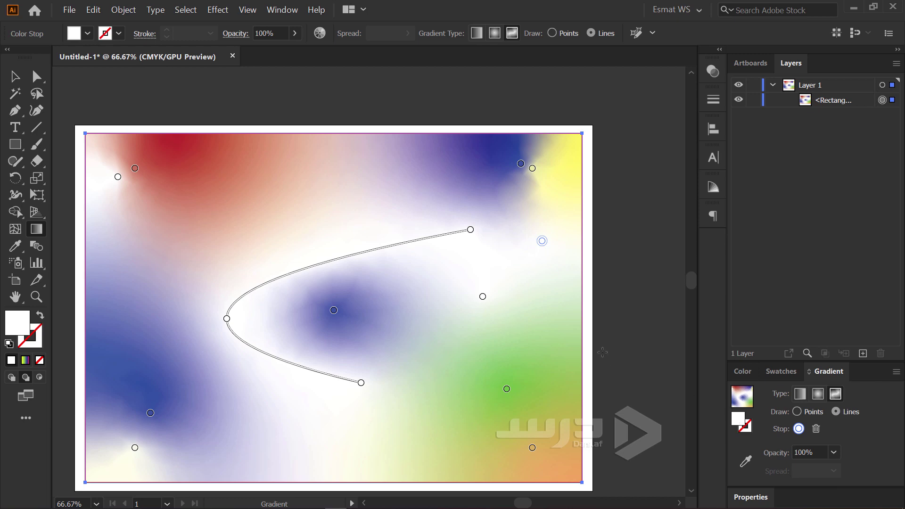
double_click(739, 424)
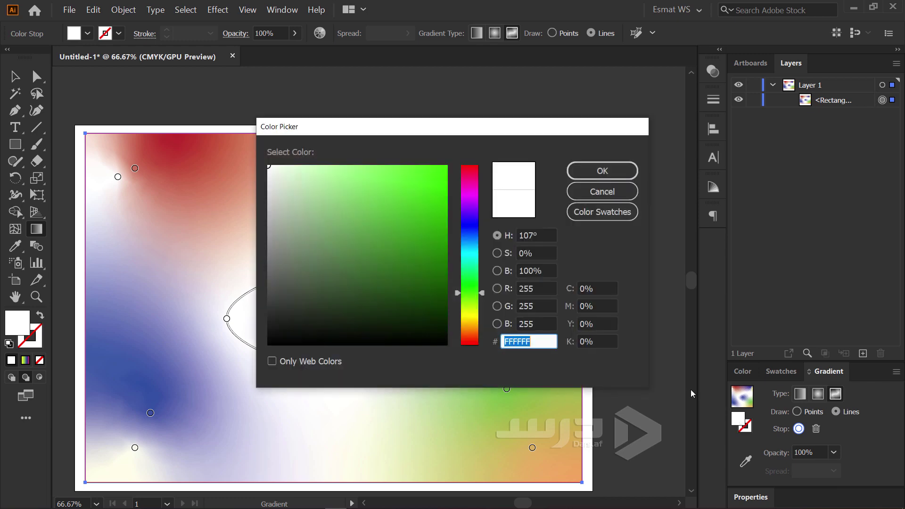
left_click(471, 166)
left_click(428, 178)
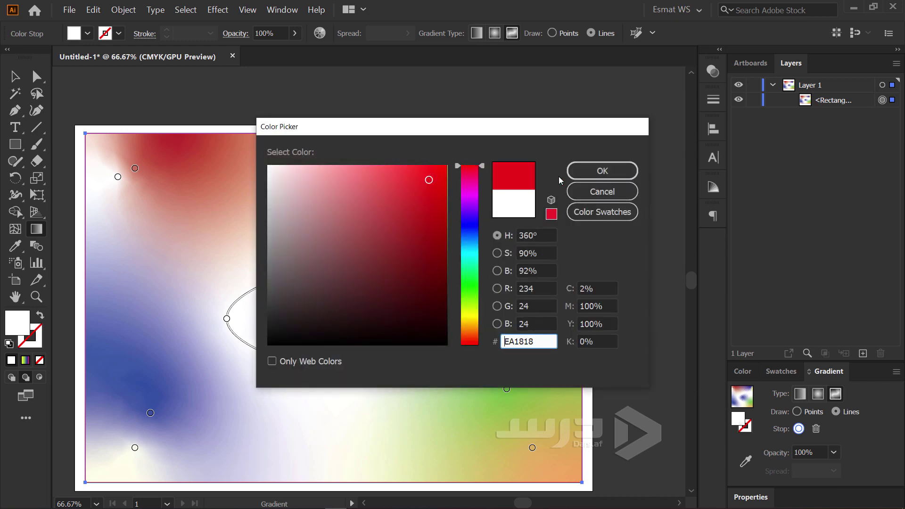
left_click(602, 171)
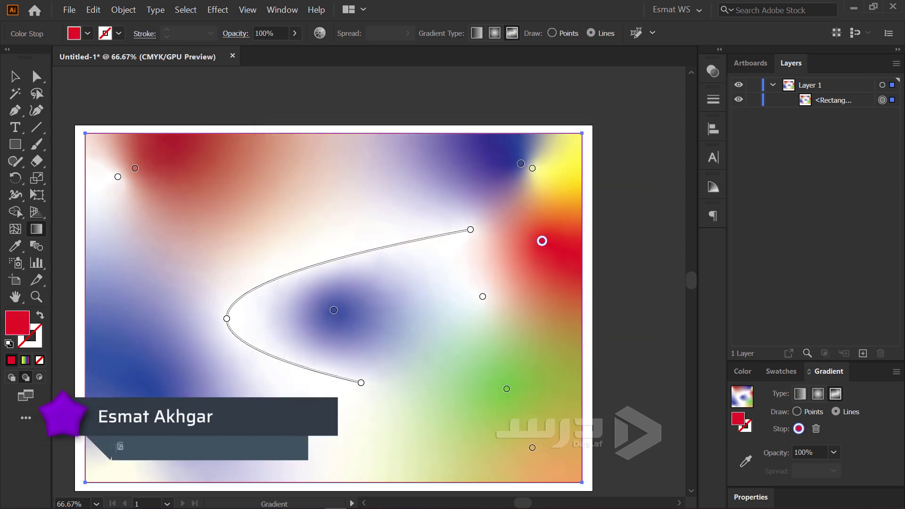
Step: Draw a curved stop line from the red point down past the bottom to the upper left
left_click(482, 297)
left_click(361, 382)
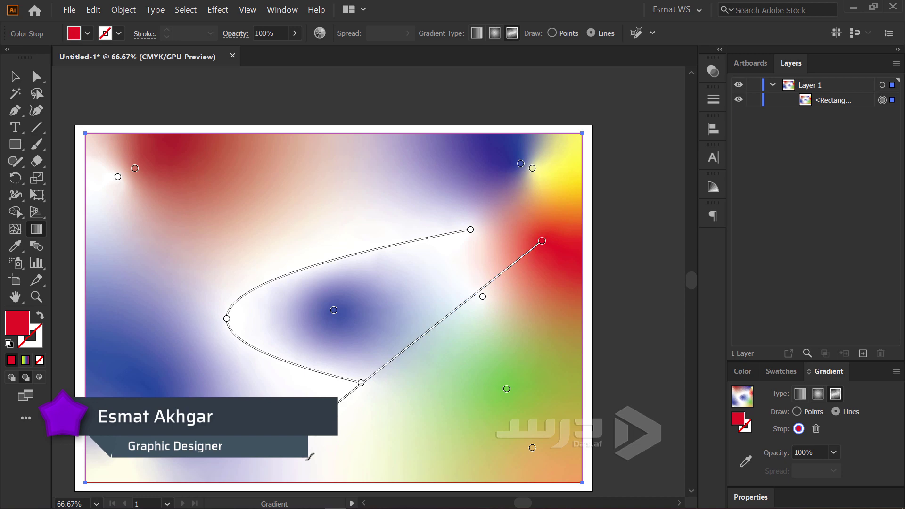
left_click(310, 456)
left_click(144, 234)
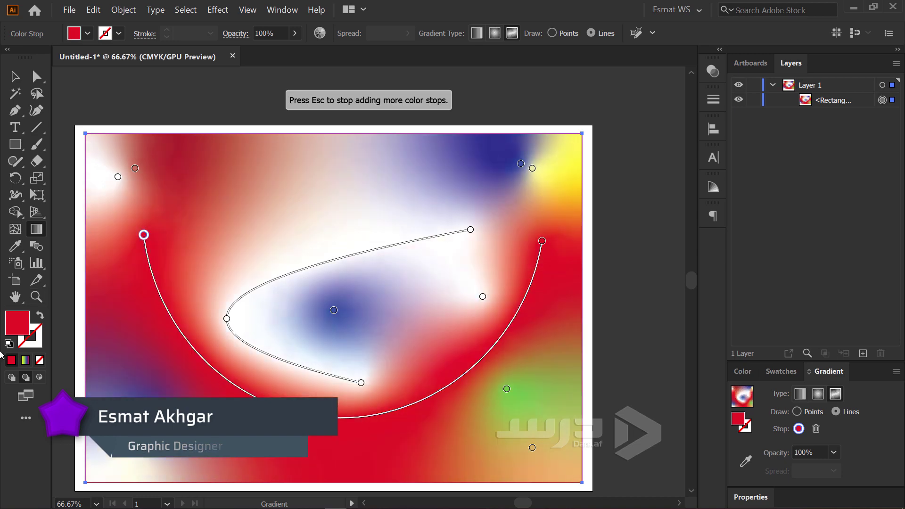
key("Escape")
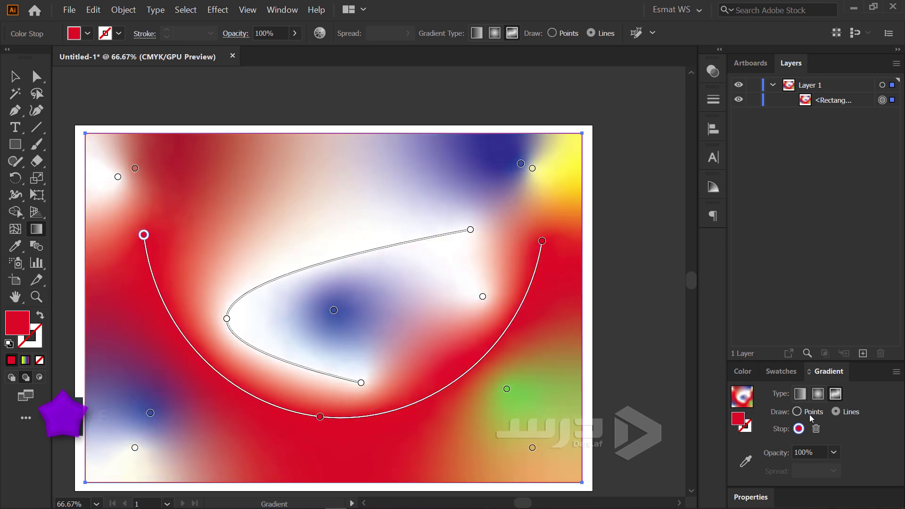
Step: Switch Draw to Points and add colour points at top centre, lower left and above the curve
left_click(811, 412)
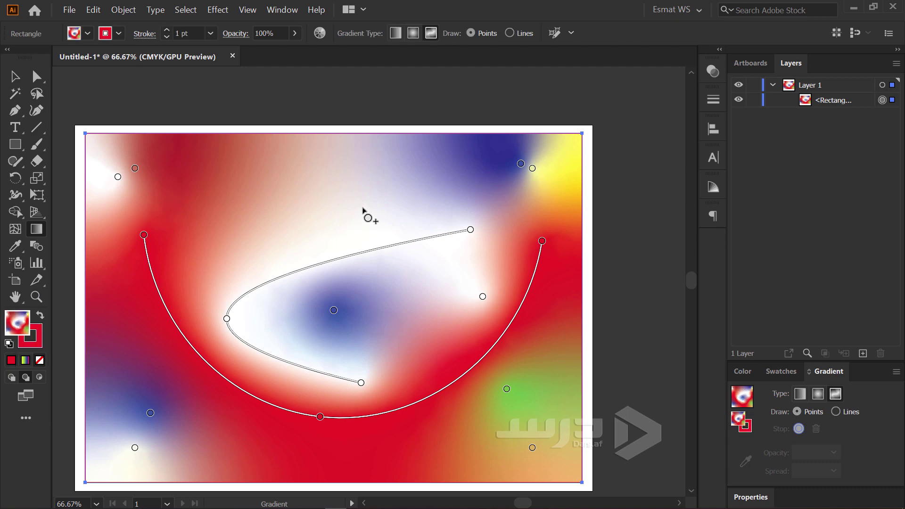
left_click(385, 199)
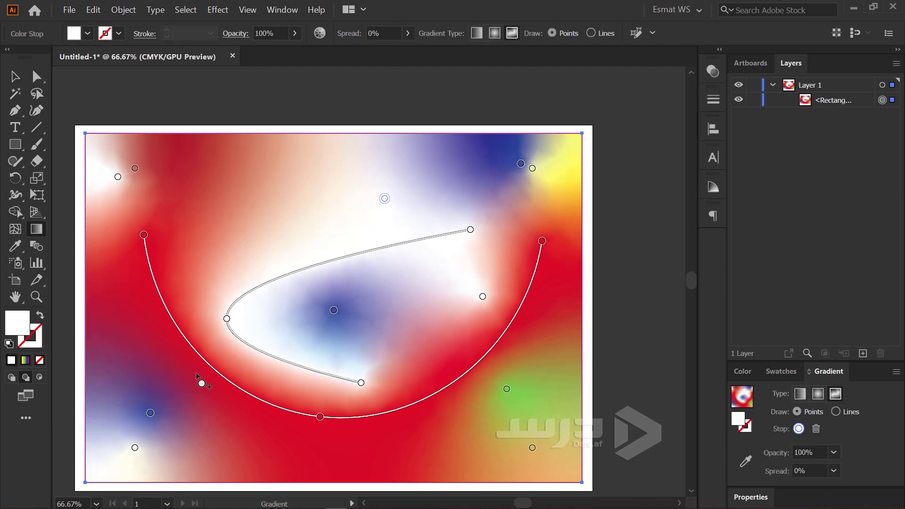
left_click(176, 432)
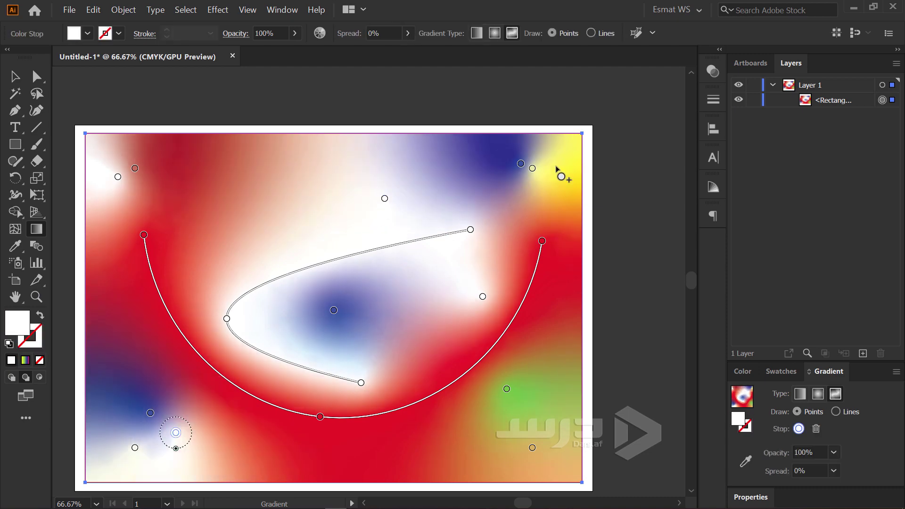
left_click(366, 237)
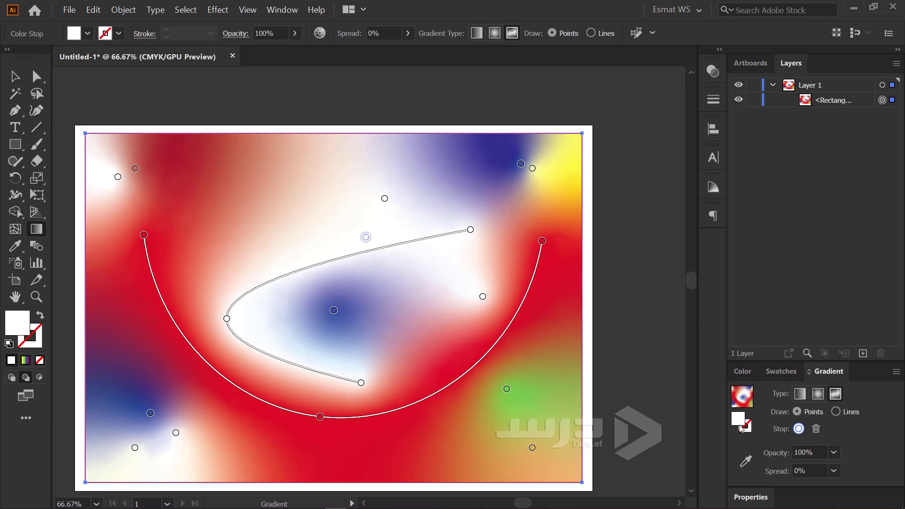
Step: Colour the point above the curve blue, add another blue point near the centre, then finish
double_click(738, 420)
left_click(473, 220)
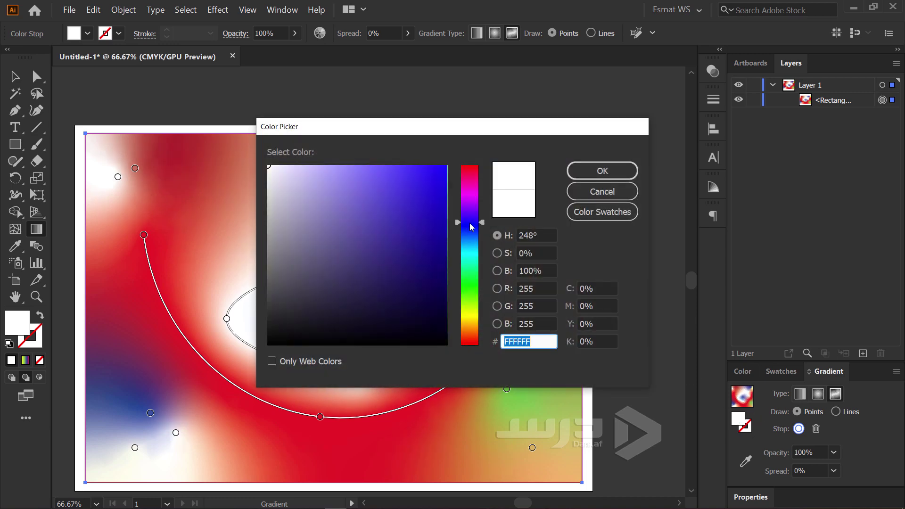
left_click_drag(428, 175, 419, 179)
left_click(475, 180)
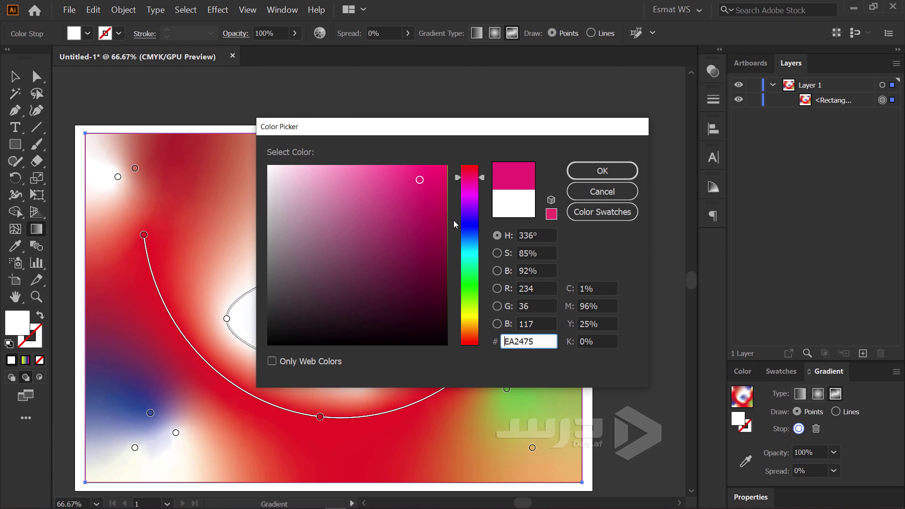
left_click(474, 231)
left_click(602, 171)
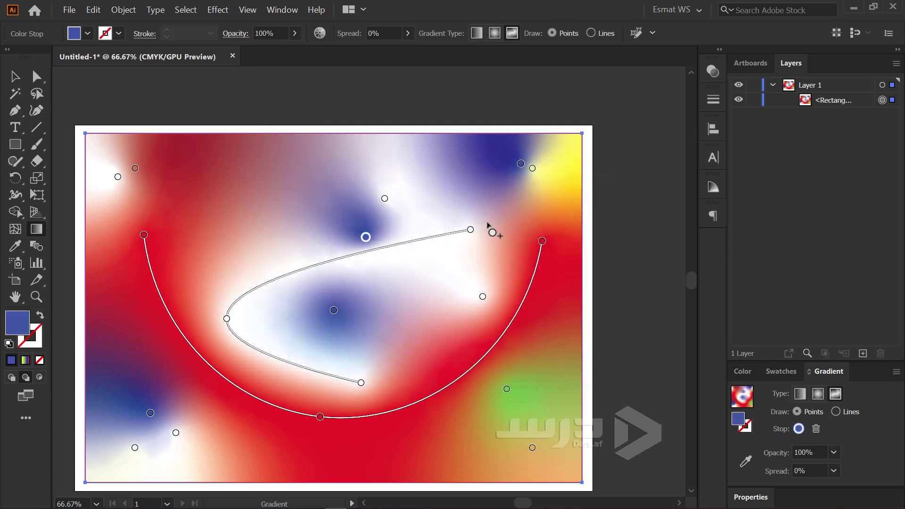
left_click(414, 294)
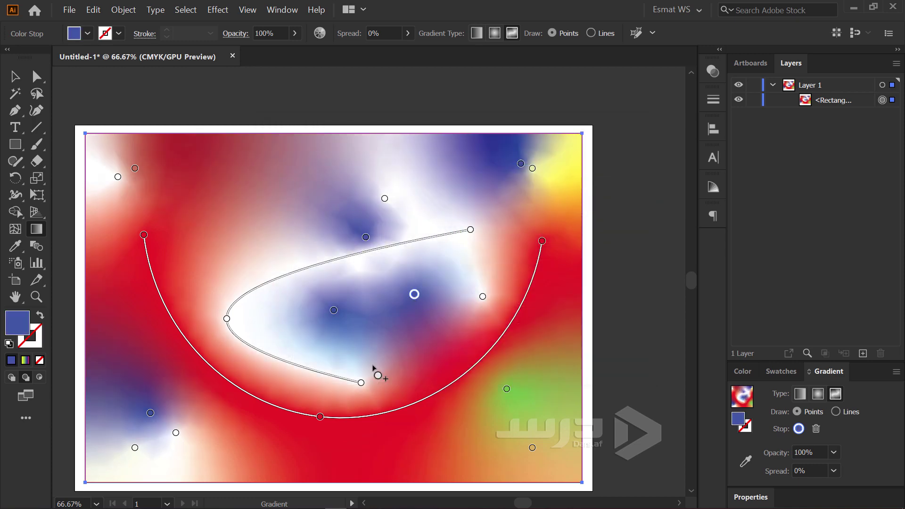
left_click(15, 76)
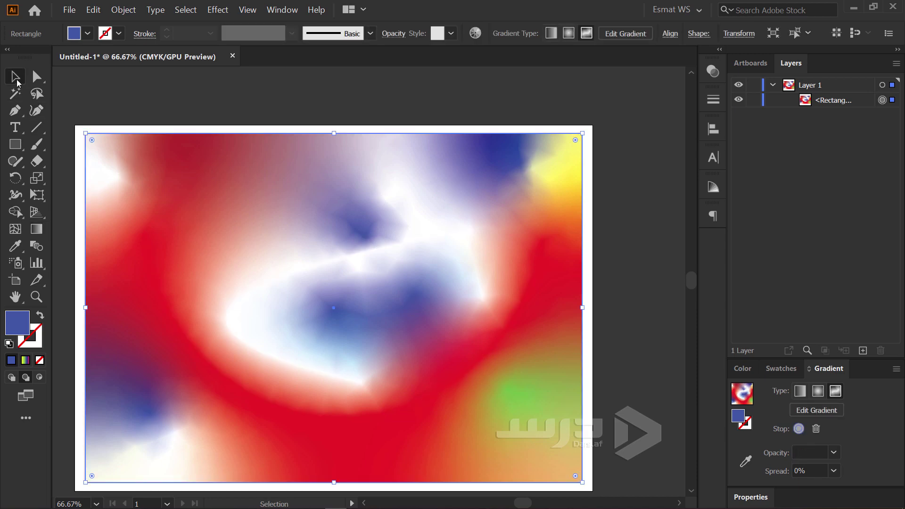
scroll(388, 396, "down", 2)
scroll(400, 373, "up", 3)
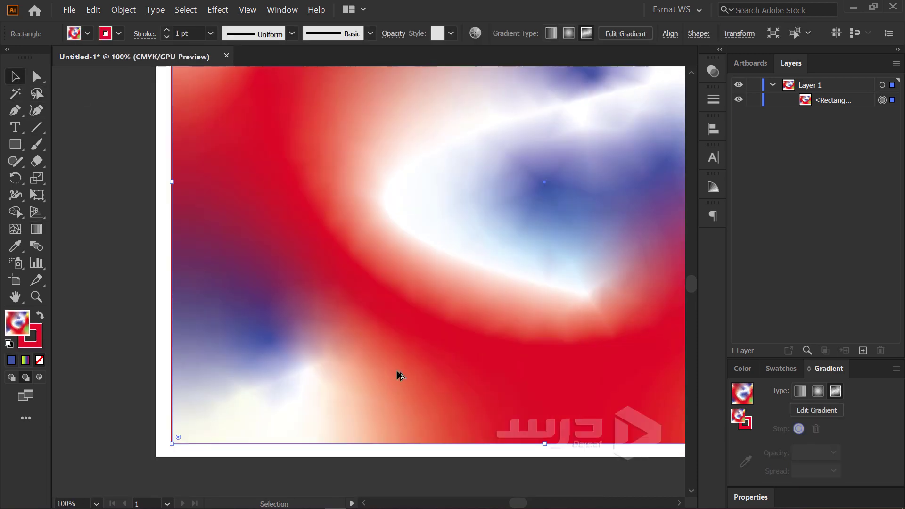
mouse_move(556, 363)
left_mouse_down()
mouse_move(509, 392)
mouse_move(511, 379)
left_mouse_up()
scroll(455, 390, "down", 1)
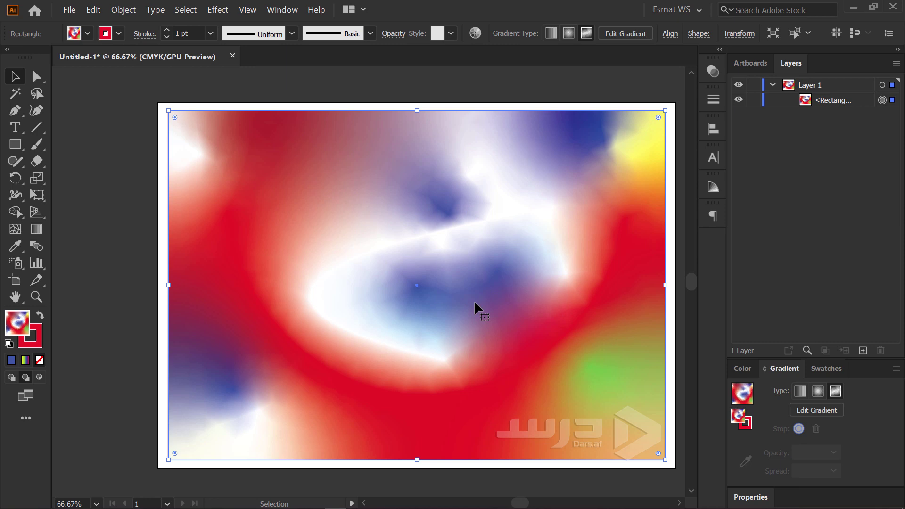
left_click(134, 182)
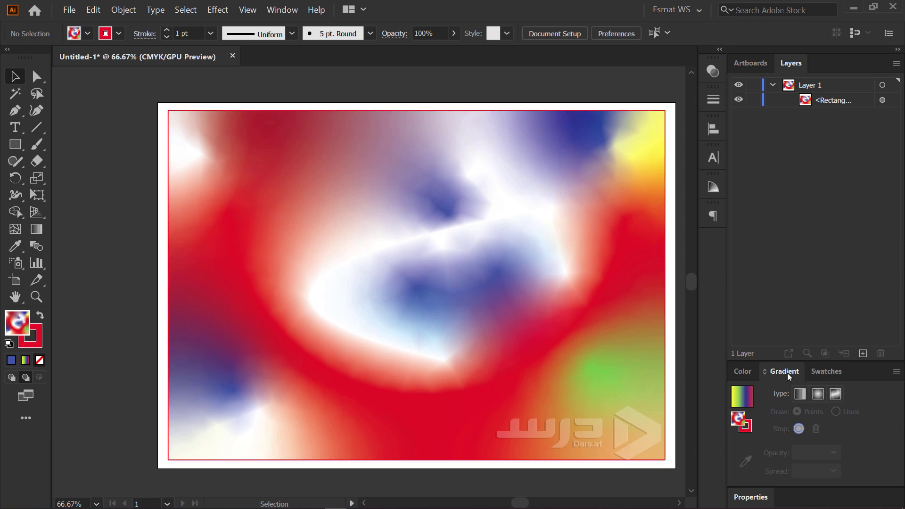
Step: Create a new swatch colour group named 'Gradiant' and bring up the Fill colour picker
left_click(823, 372)
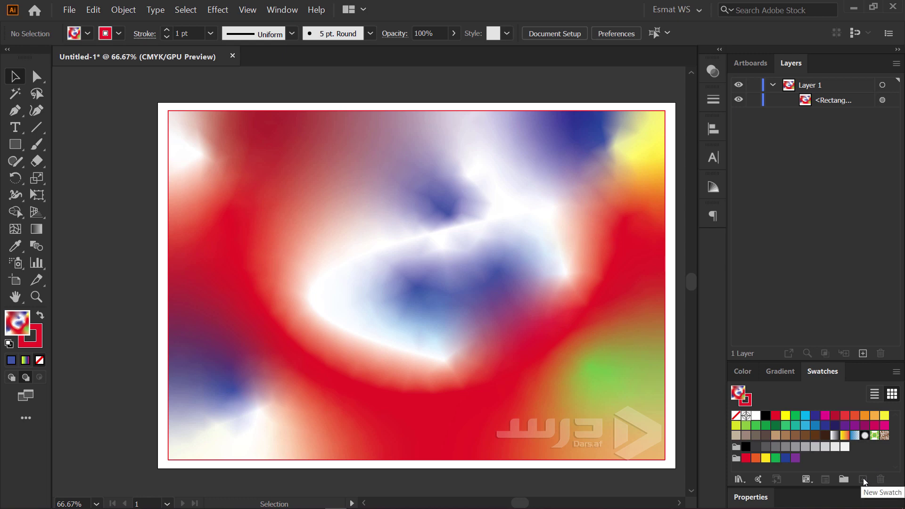
left_click(896, 373)
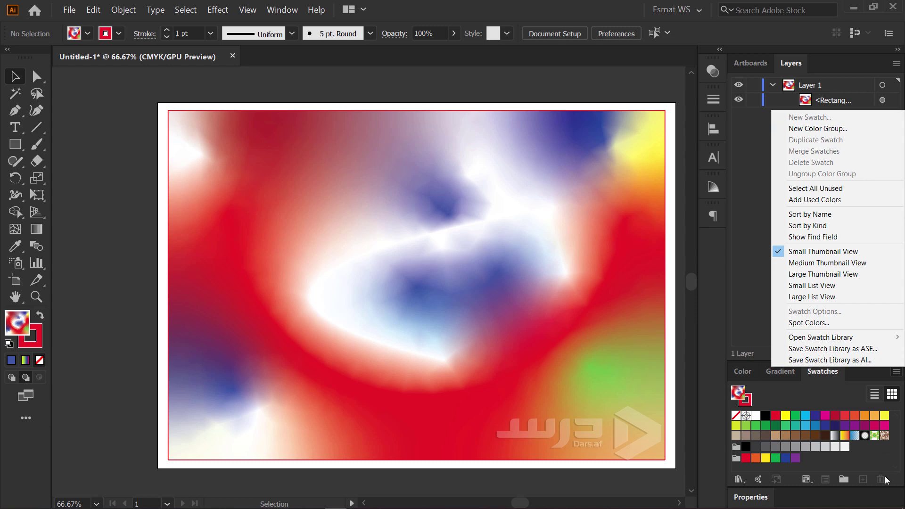
left_click(834, 457)
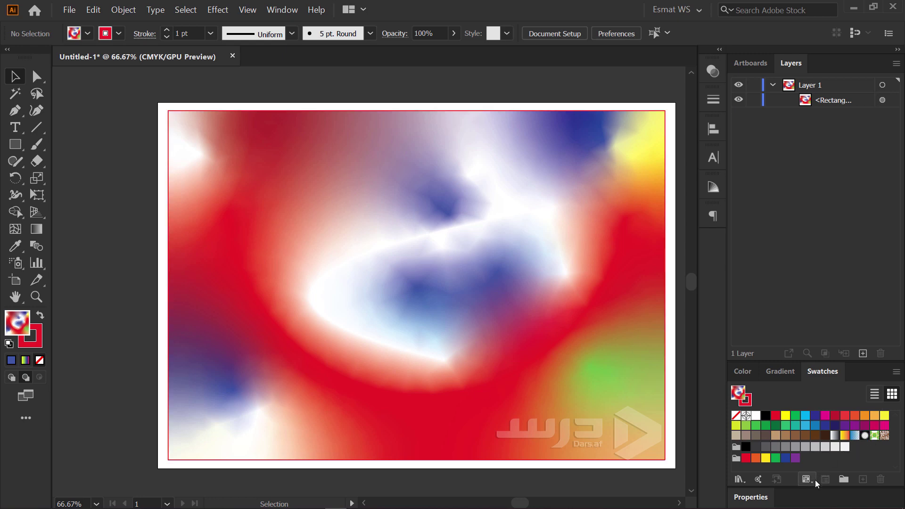
left_click(847, 481)
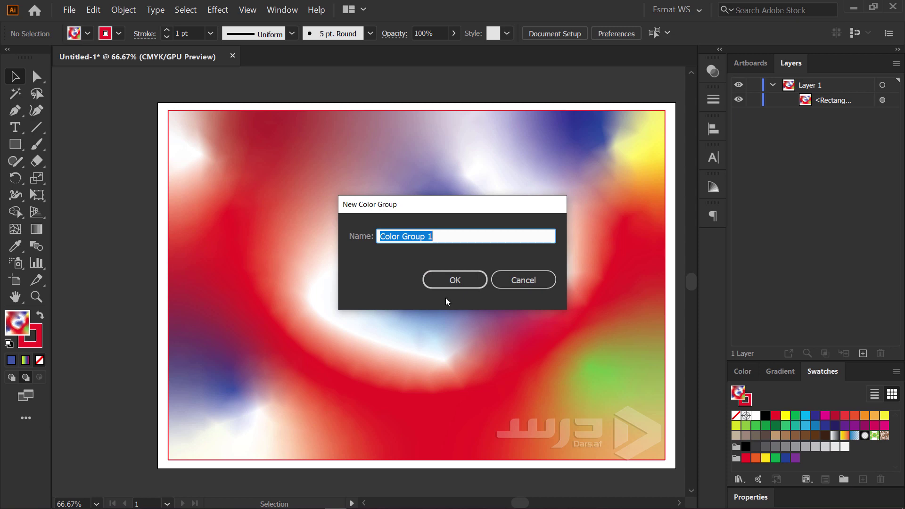
type("Gradian")
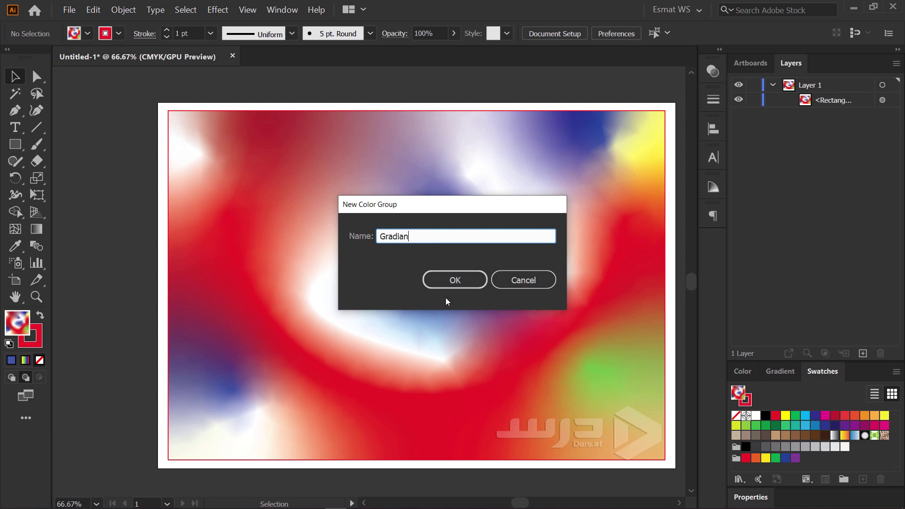
type("t")
key("Return")
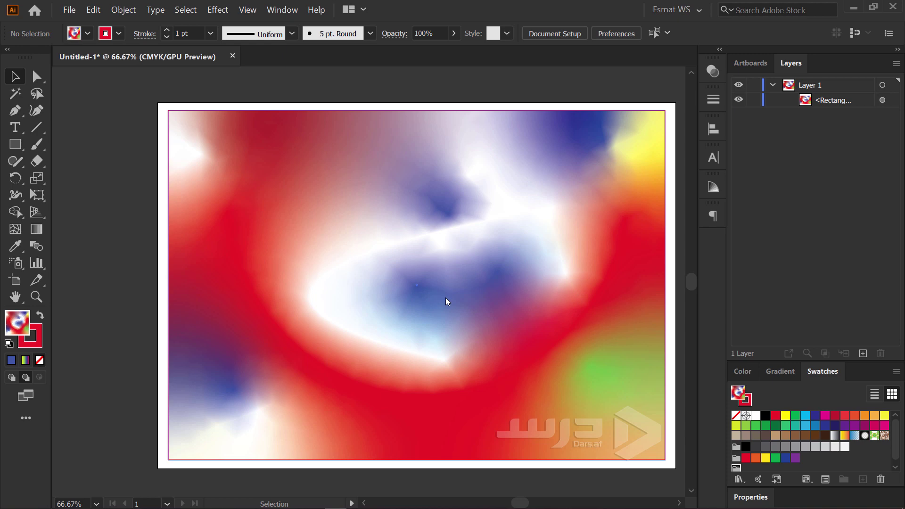
scroll(833, 437, "down", 1)
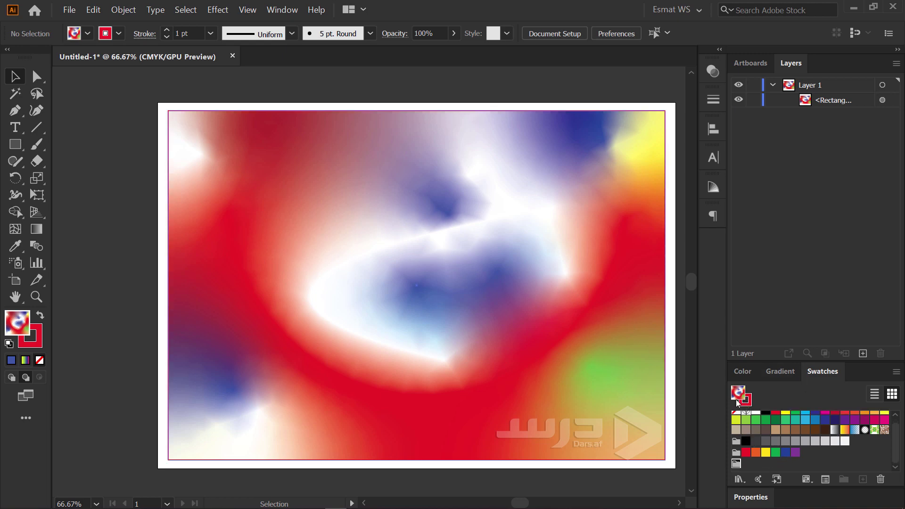
double_click(742, 398)
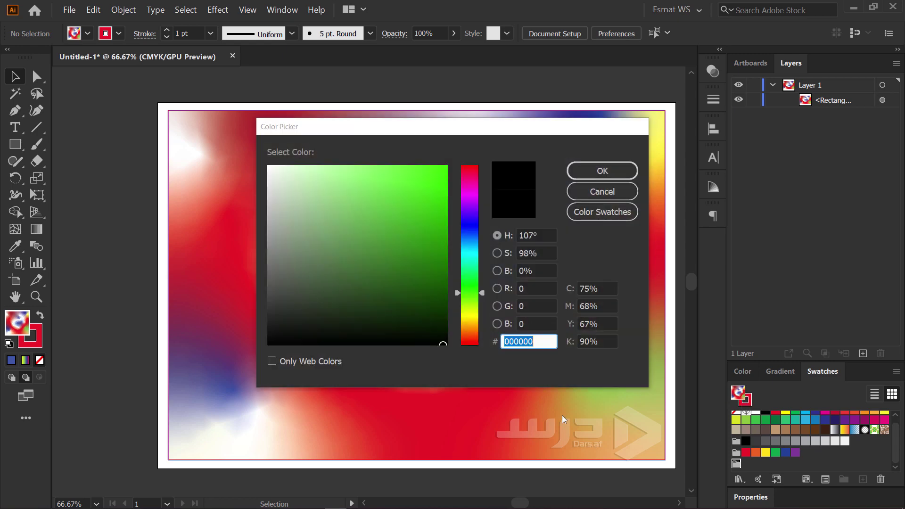
Step: Build a second colour group from the gradient rectangle's own artwork colours
left_click(609, 191)
left_click(599, 273)
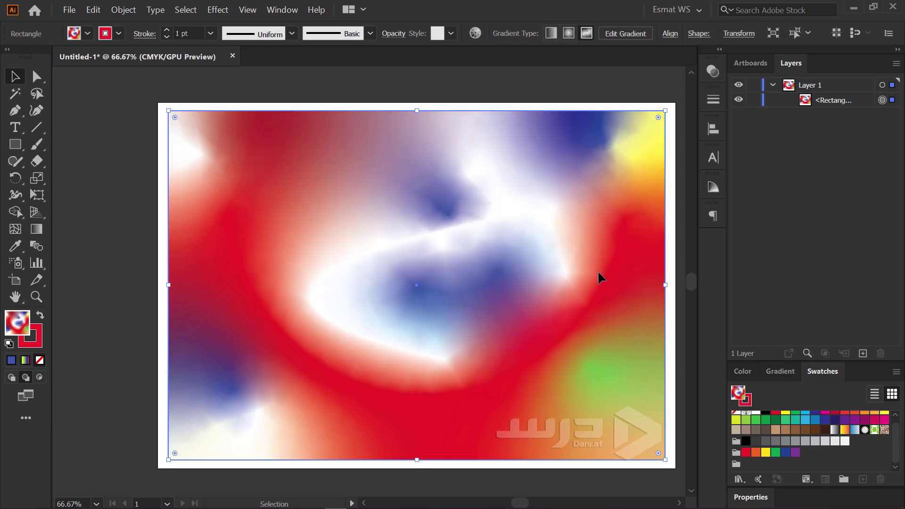
left_click(843, 482)
left_click(451, 312)
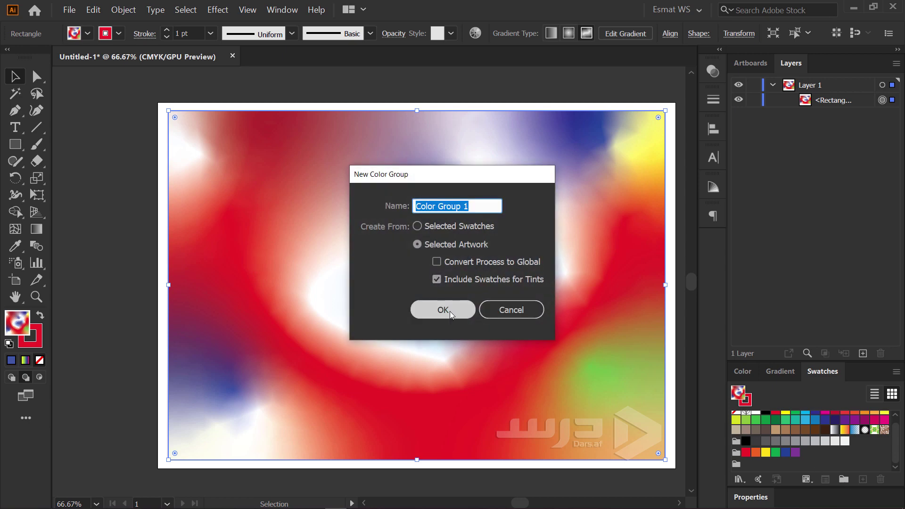
left_click(450, 312)
scroll(843, 452, "down", 1)
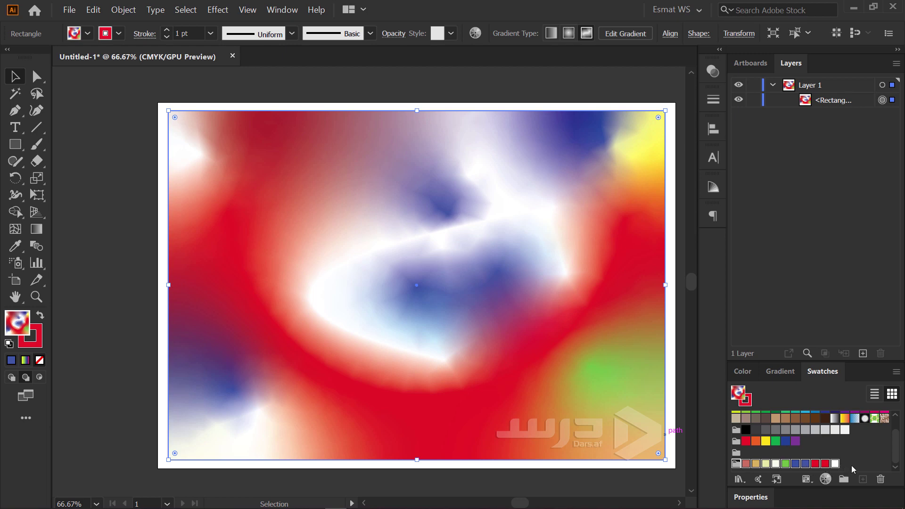
Step: Try several solid swatch fills on the rectangle, ending with red
left_click(746, 463)
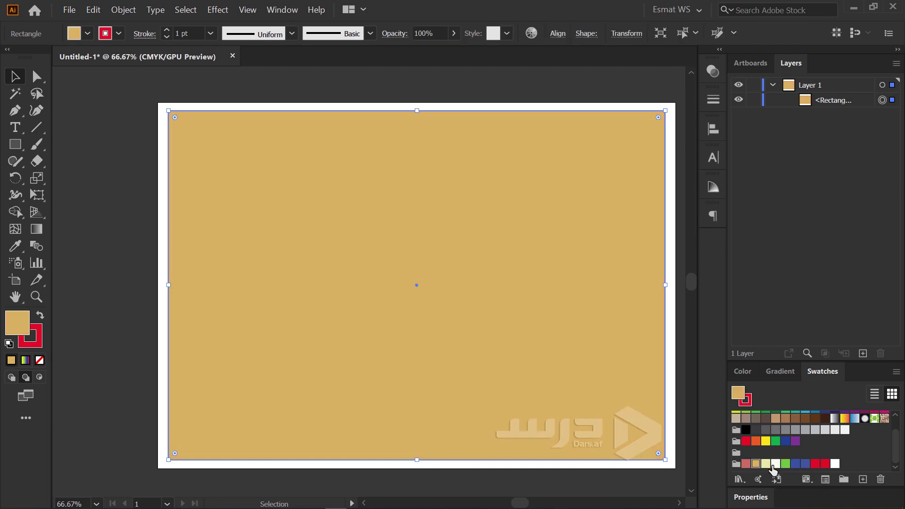
left_click(775, 463)
left_click(794, 464)
left_click(824, 464)
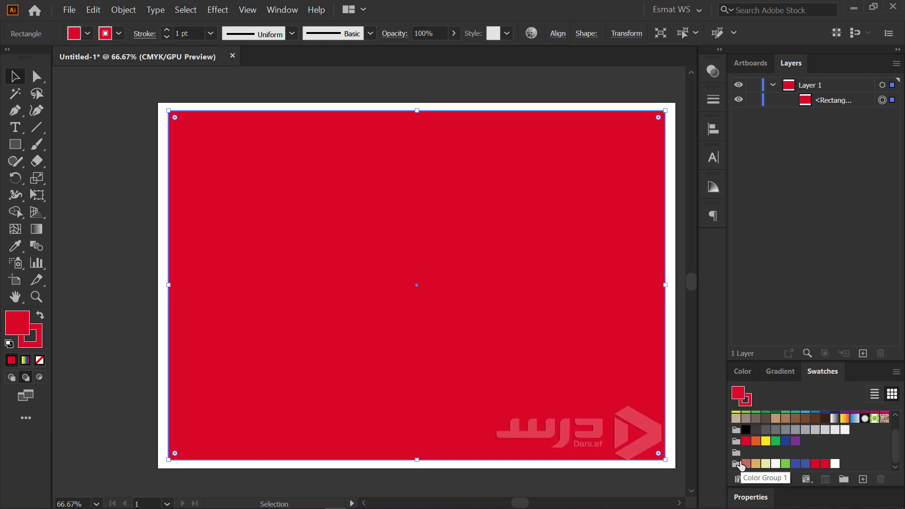
Step: Reapply the linear yellow-green-blue-red gradient to the rectangle and deselect it
left_click(777, 371)
left_click(799, 390)
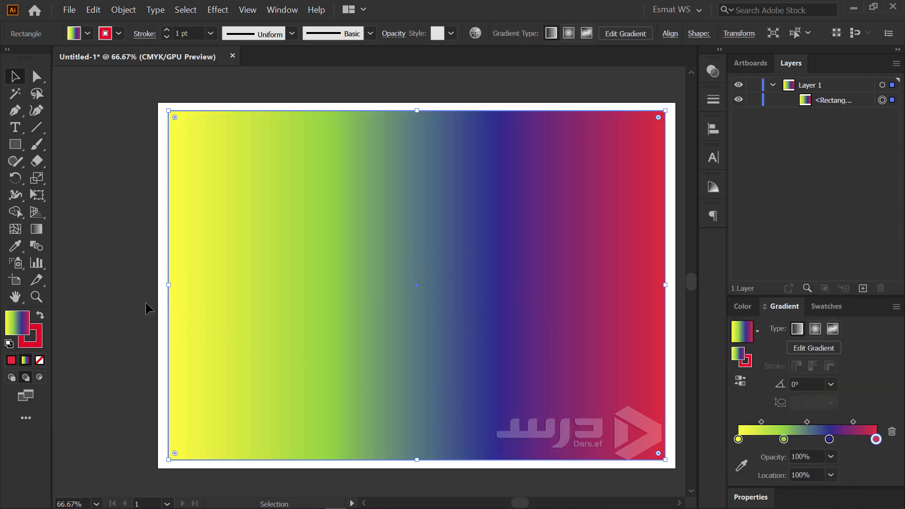
left_click(125, 297)
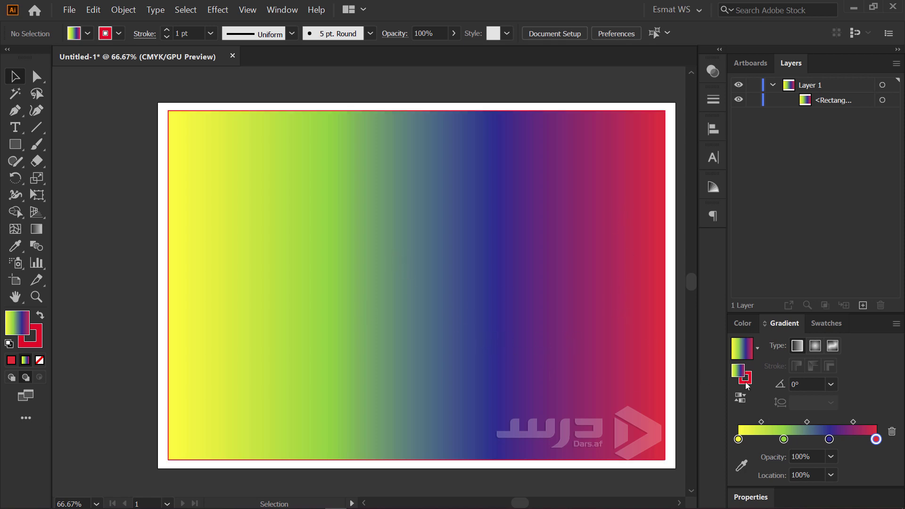
Step: Save the current gradient as a new swatch named 'New ent'
left_click(826, 324)
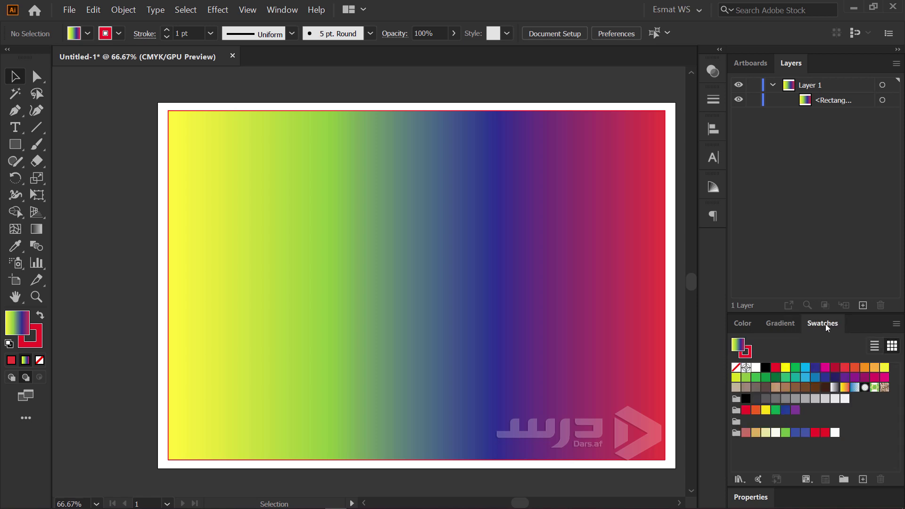
left_click(863, 479)
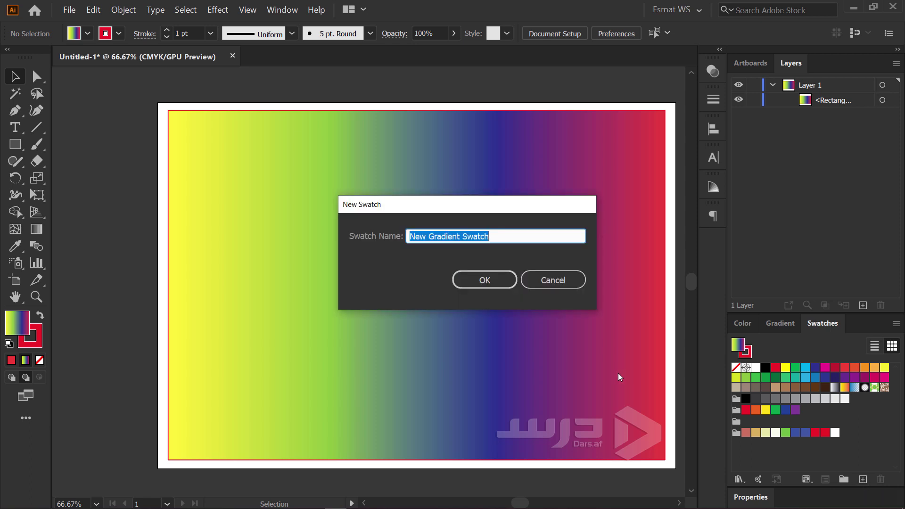
type("New Gra")
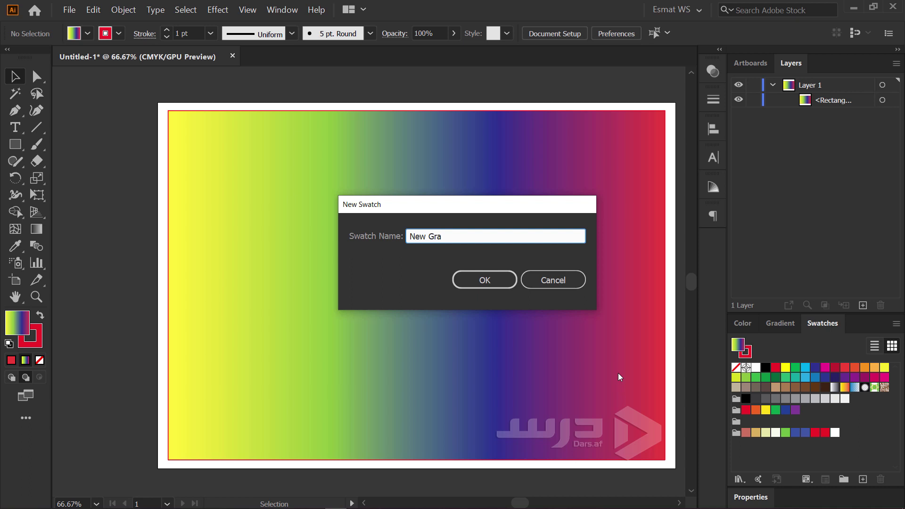
type("ent")
key("Return")
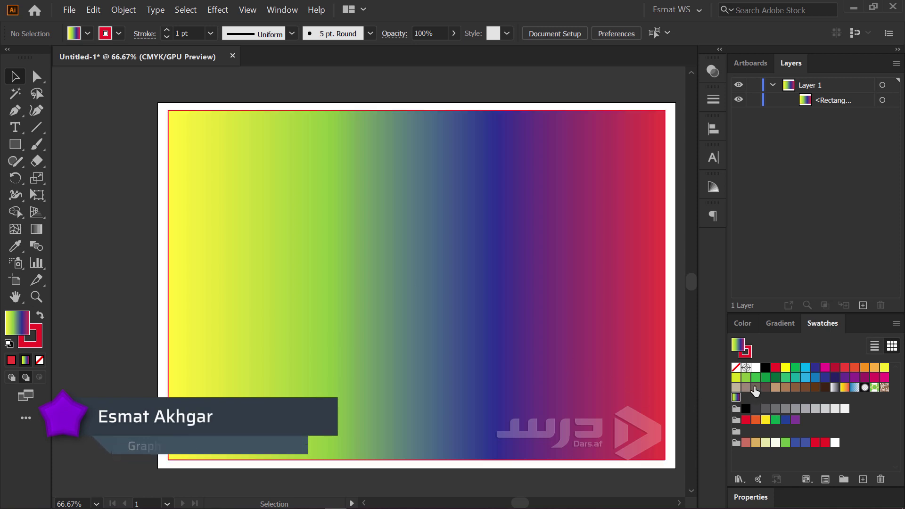
Step: Delete the gradient rectangle, leaving the artboard blank
left_click(781, 322)
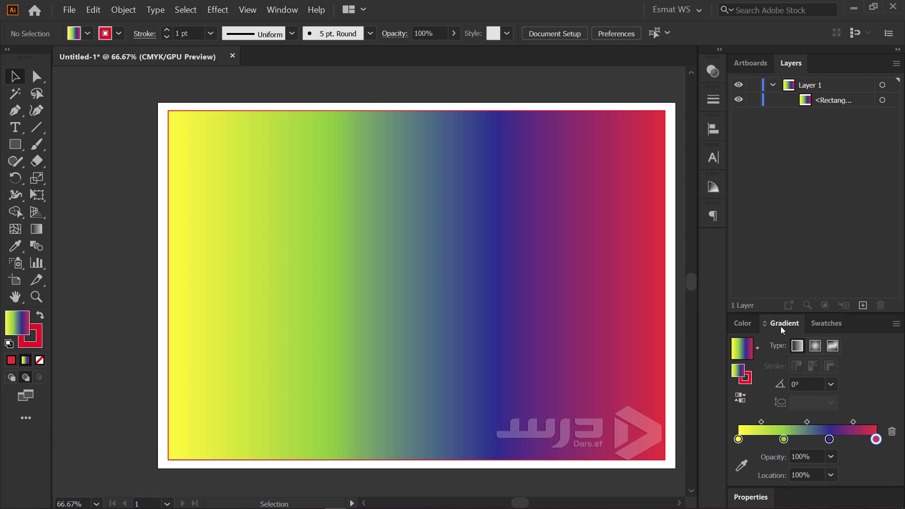
left_click(575, 313)
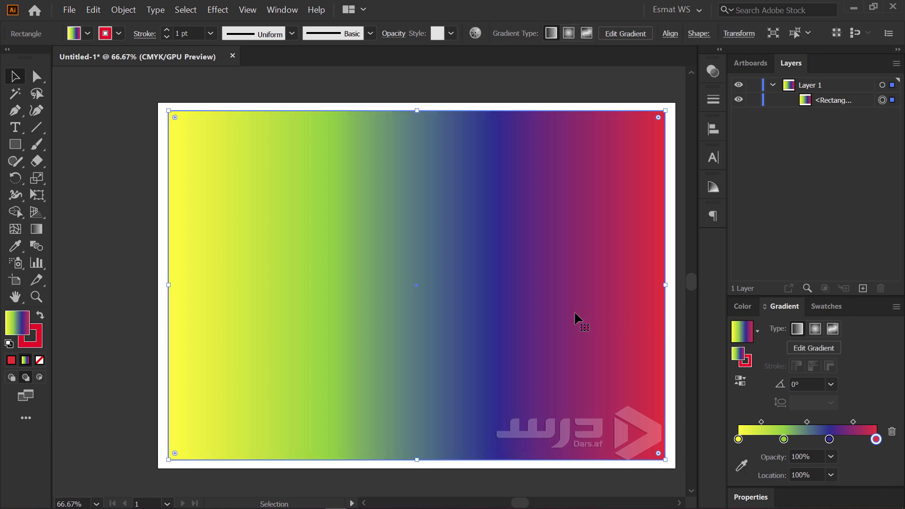
key("Delete")
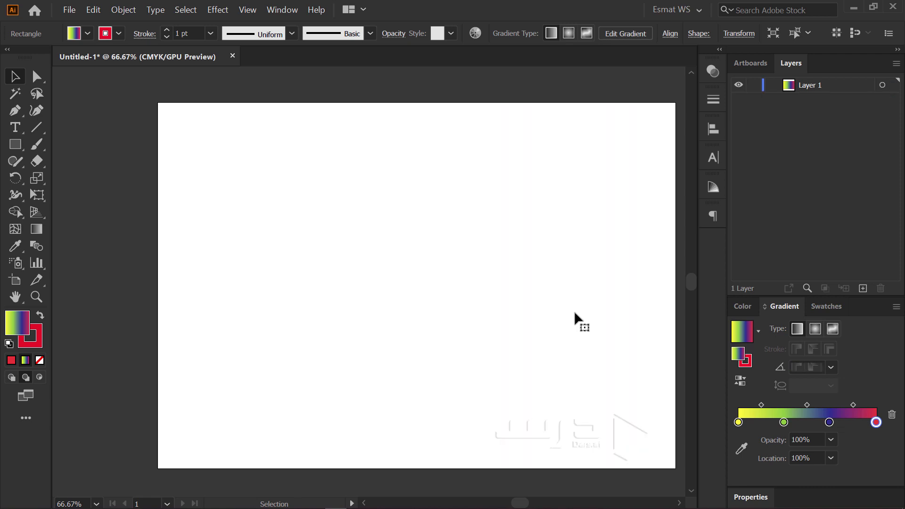
Step: Draw a circle at the artboard's centre with the Ellipse Tool and set its fill to None
left_click(15, 147)
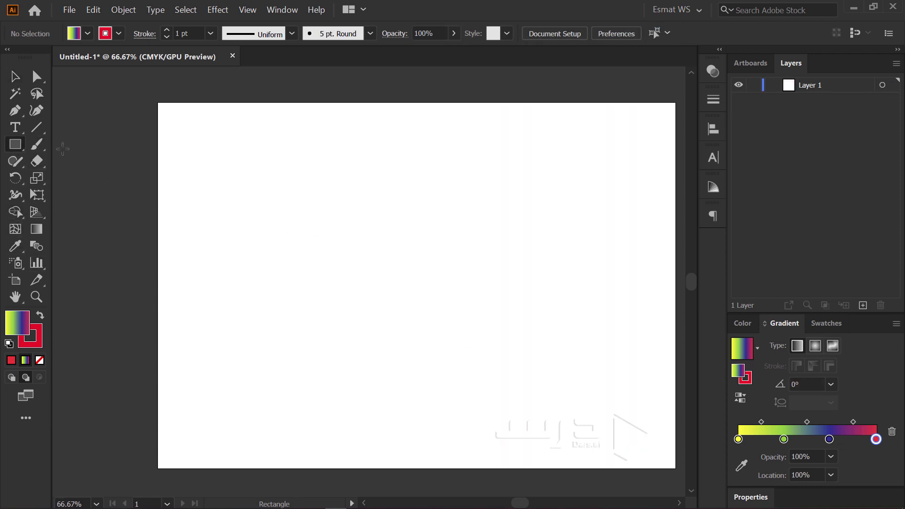
right_click(14, 144)
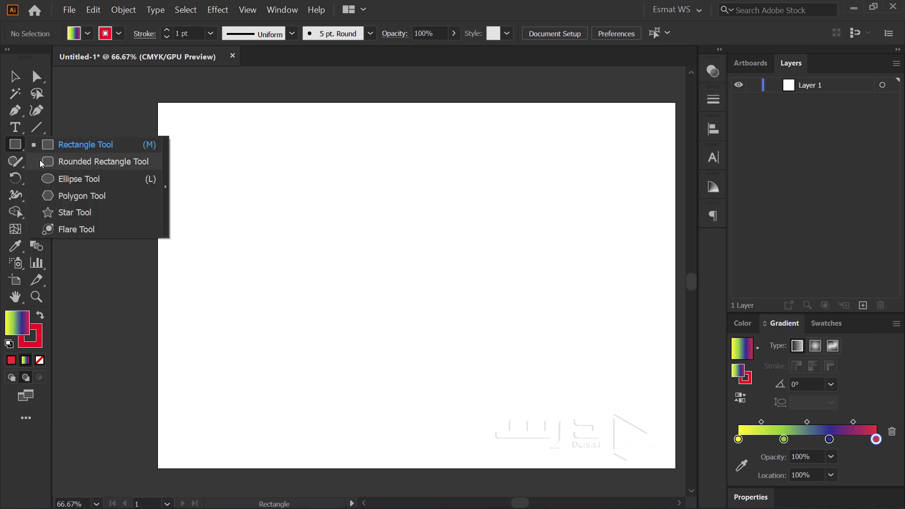
left_click(67, 185)
mouse_move(435, 277)
left_mouse_down()
mouse_move(482, 339)
mouse_move(525, 367)
left_mouse_up()
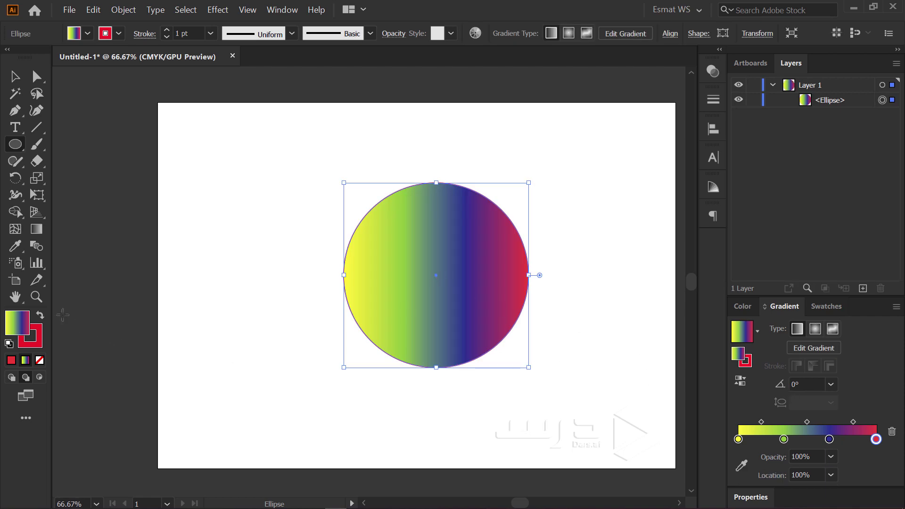
left_click(87, 33)
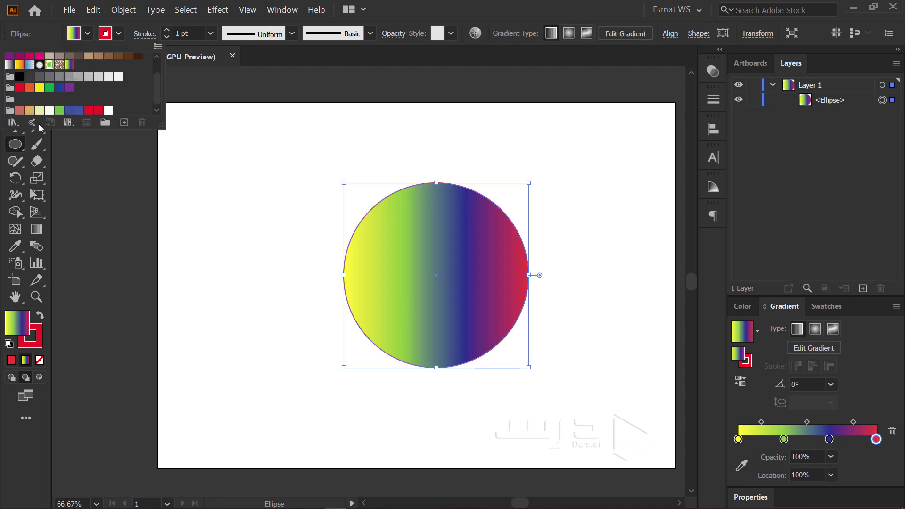
left_click(40, 359)
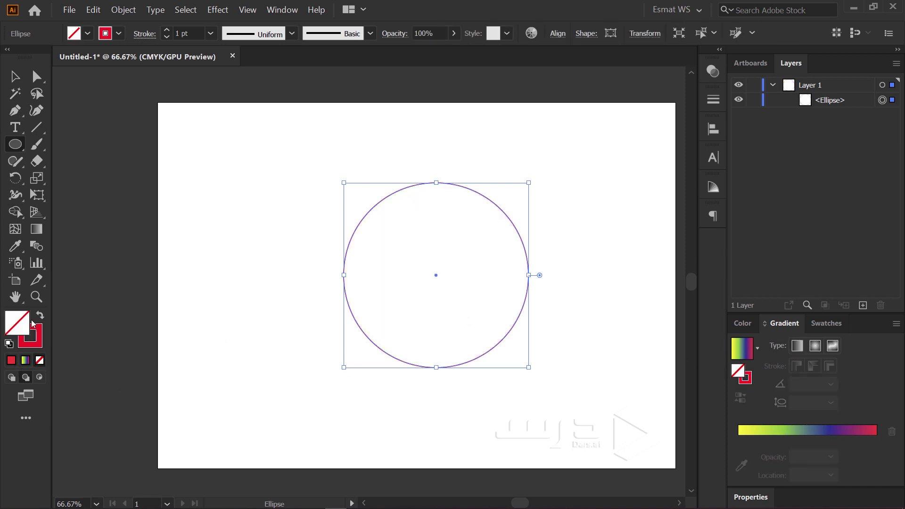
Step: Raise the circle's stroke weight through 10 and 20 to 40 pt, then nudge the ring left
left_click(210, 33)
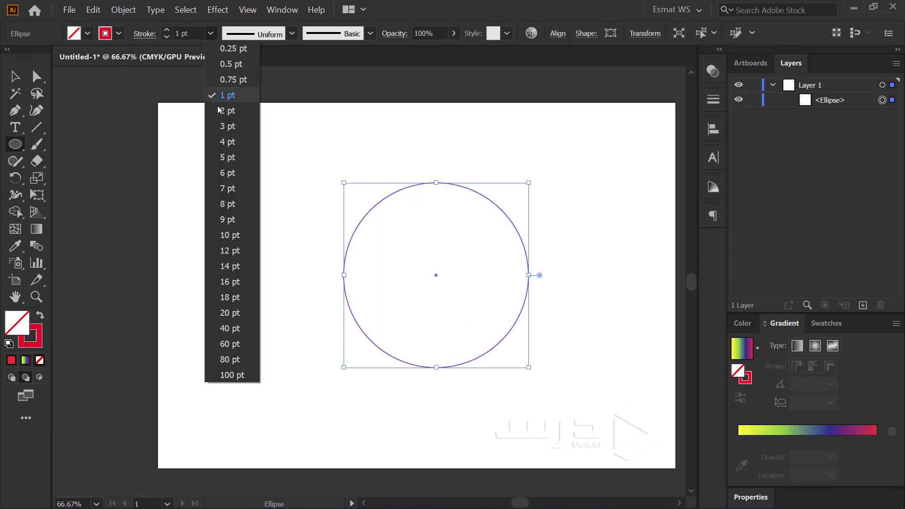
left_click(230, 236)
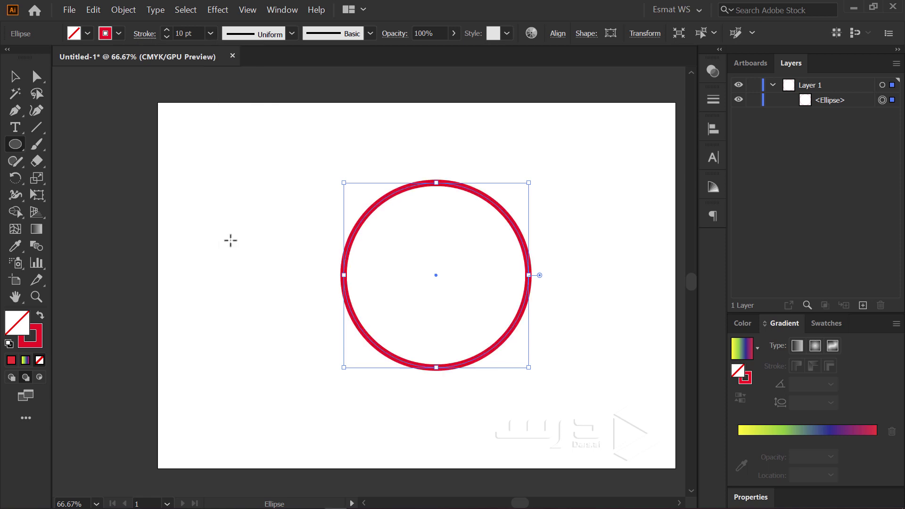
left_click(210, 33)
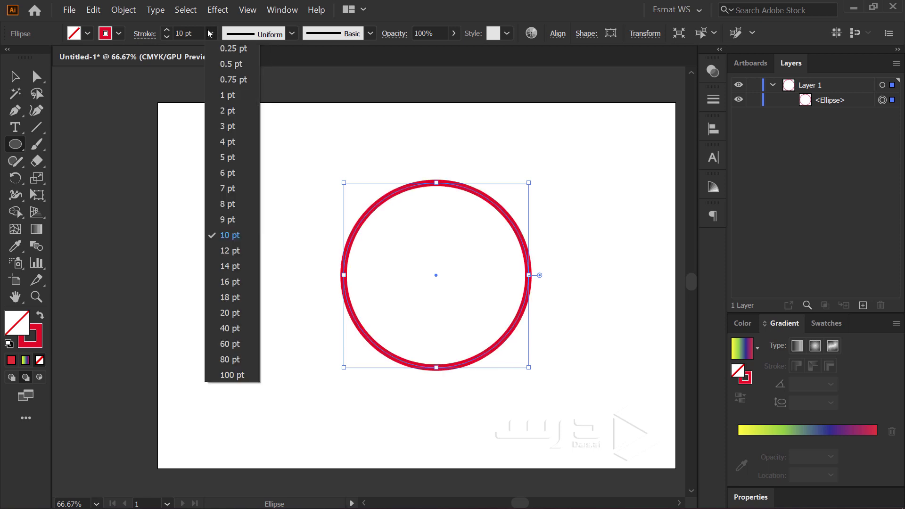
left_click(215, 313)
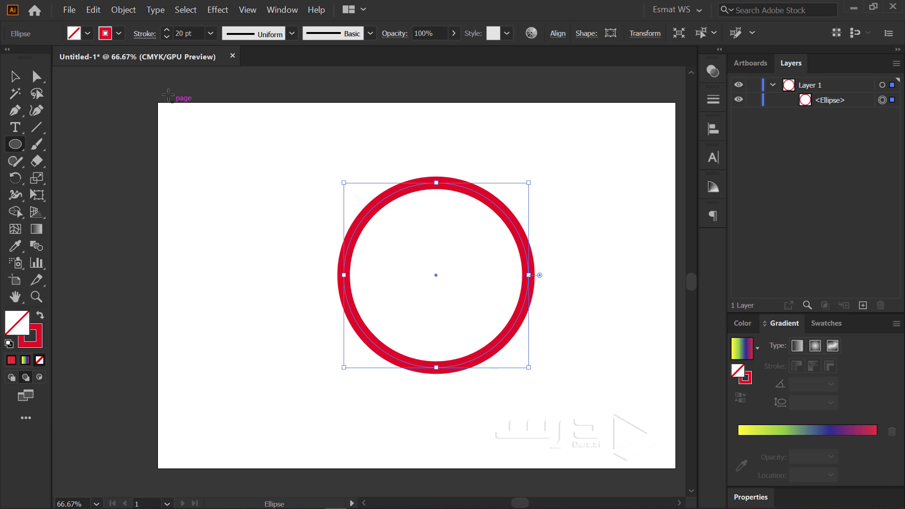
left_click(210, 33)
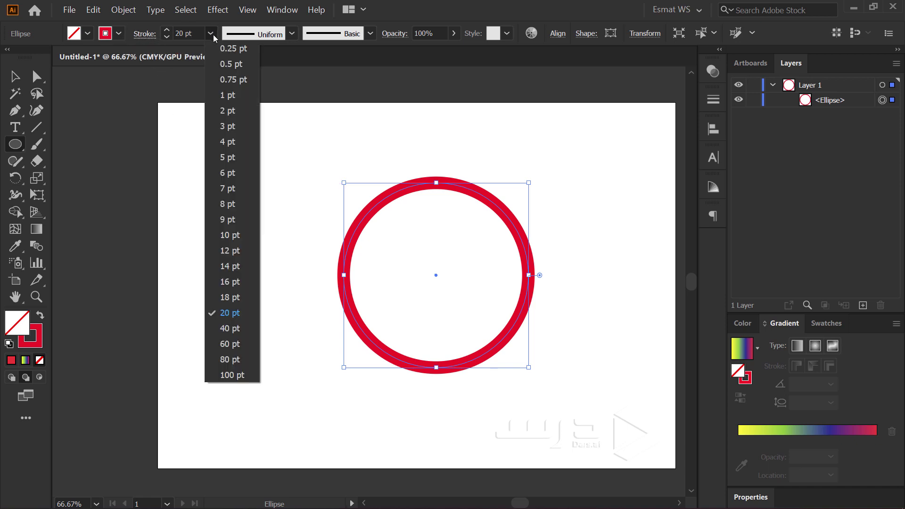
left_click(231, 328)
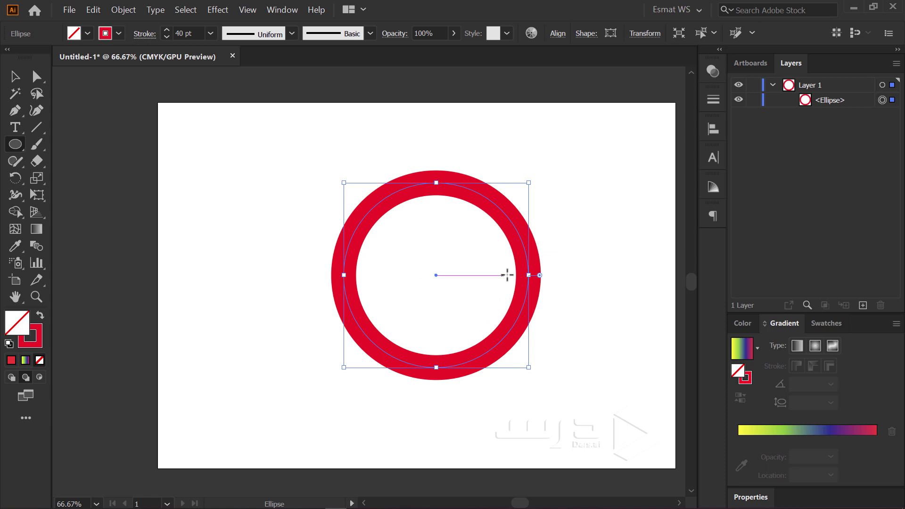
left_click(21, 82)
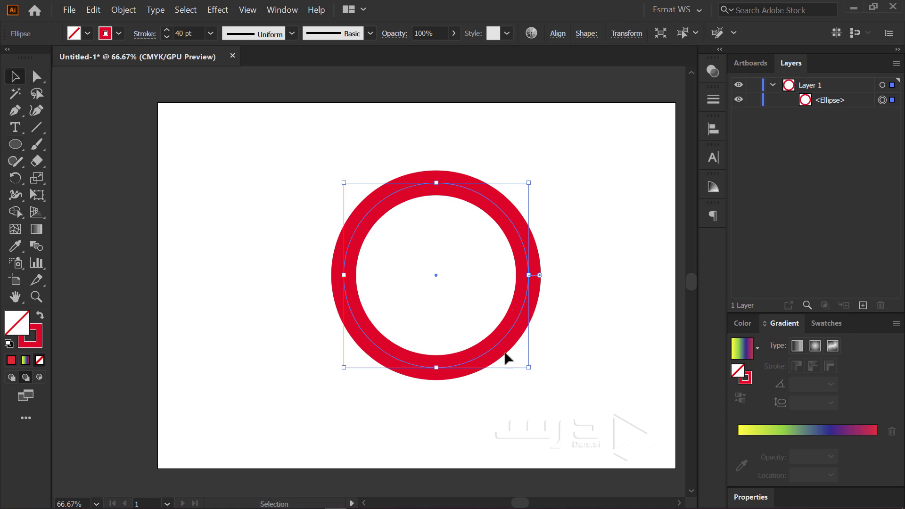
left_click_drag(504, 342, 473, 358)
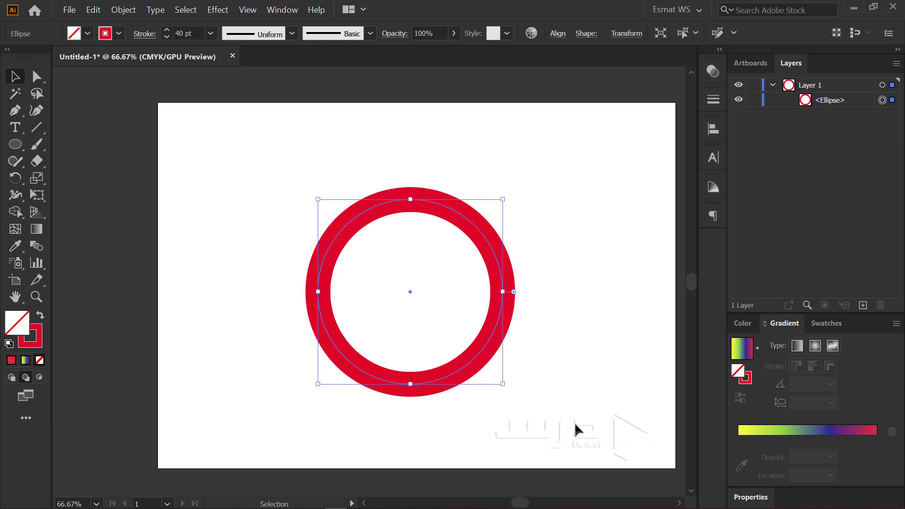
Step: Apply the yellow-to-red gradient to the ring's stroke
left_click(40, 347)
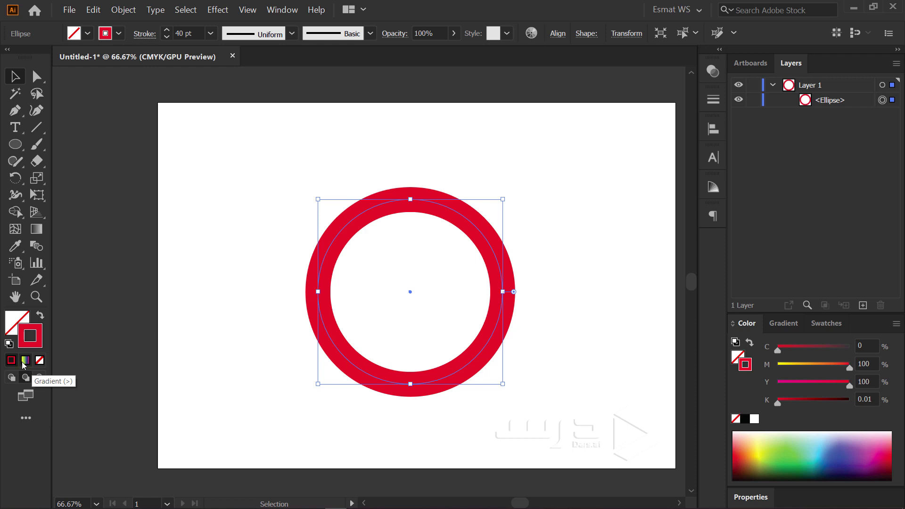
left_click(25, 361)
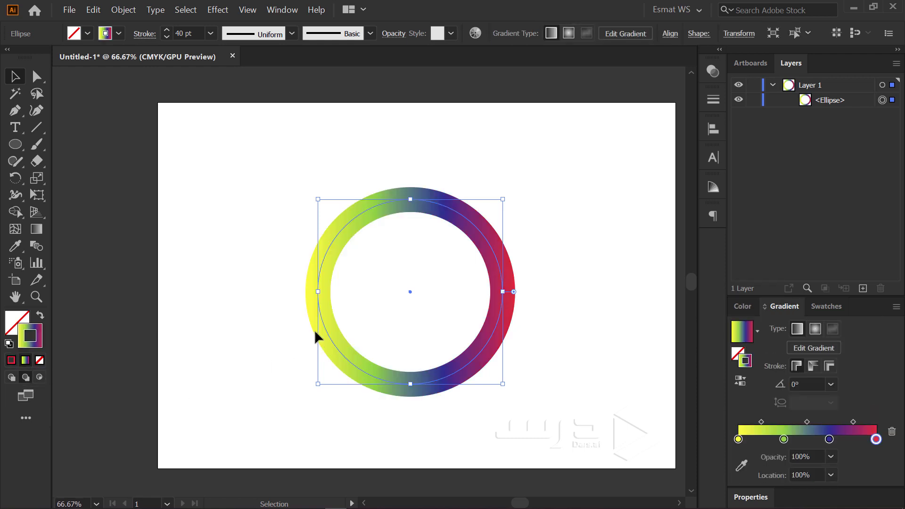
left_click(323, 408)
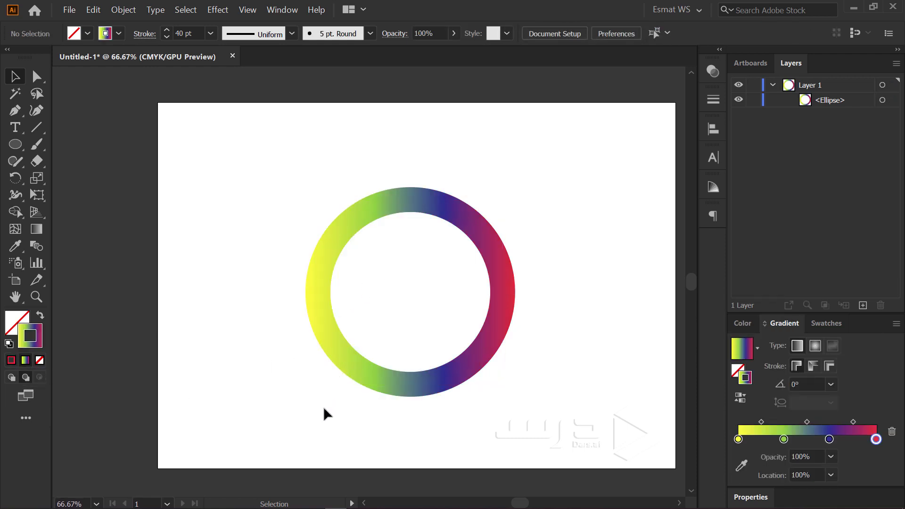
Step: Move the ring toward the artboard's upper left and switch to the Pen Tool
left_click(401, 383)
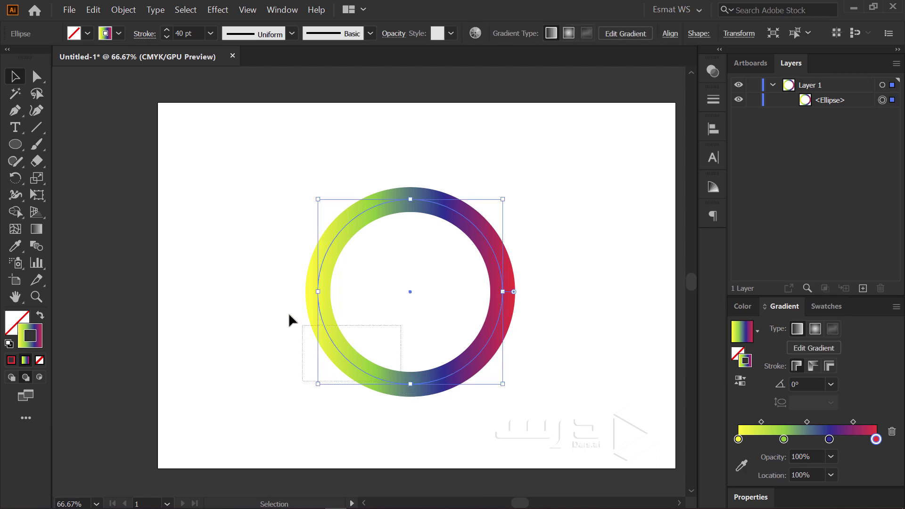
left_click_drag(493, 336, 385, 252)
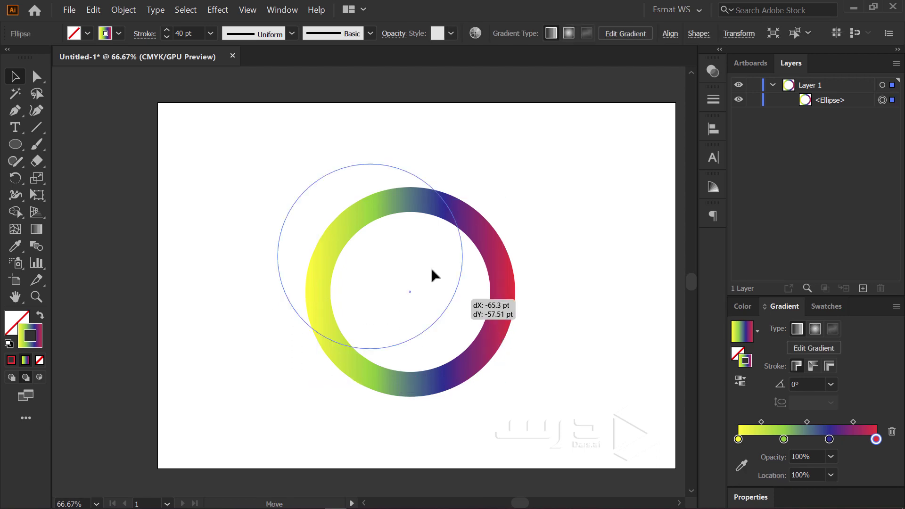
left_click(37, 129)
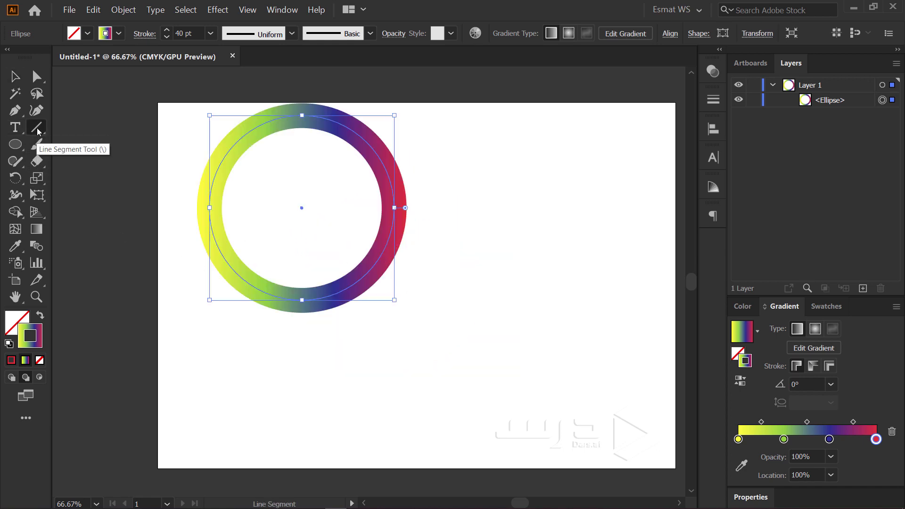
left_click(36, 110)
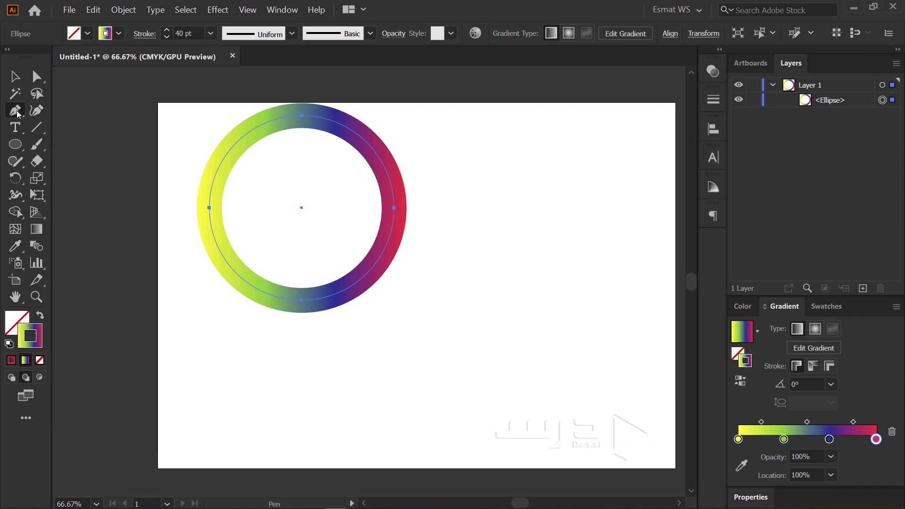
Step: Draw a long winding Pen path from the lower left up past the artboard's top
key("ctrl+shift+a")
left_click_drag(214, 425, 262, 388)
left_click_drag(420, 415, 454, 452)
mouse_move(516, 468)
left_mouse_down()
mouse_move(561, 450)
mouse_move(574, 457)
left_mouse_up()
left_click_drag(619, 352, 607, 315)
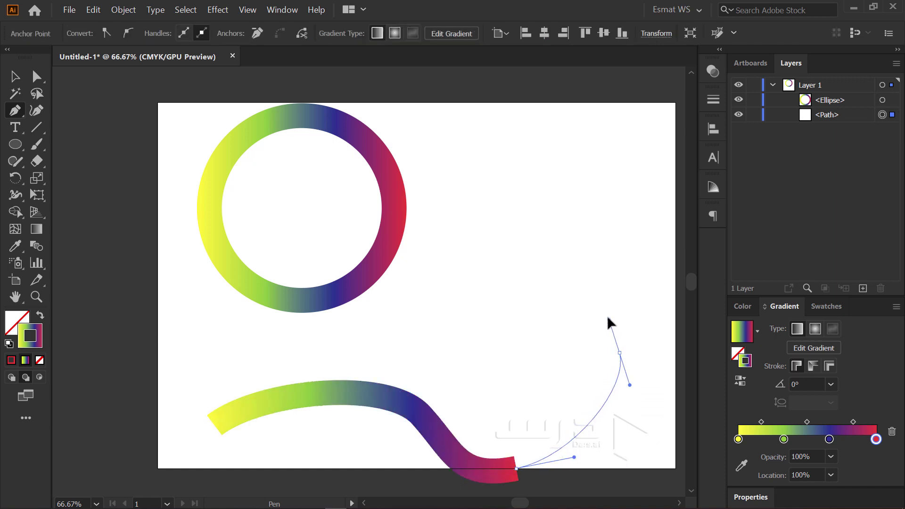
left_click_drag(571, 276, 513, 244)
left_click_drag(509, 213, 535, 171)
left_click_drag(596, 136, 636, 135)
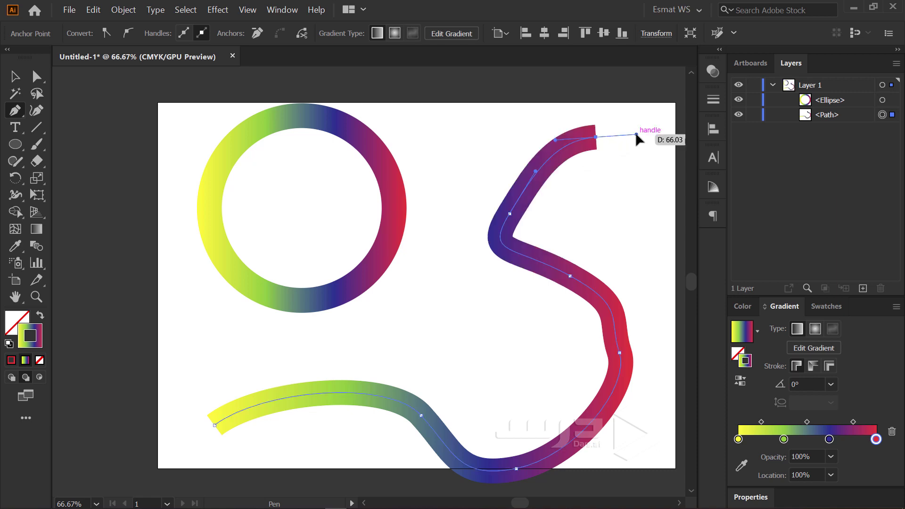
Step: End the wavy path, cancel the Move dialog, and reselect the path
scroll(696, 176, "up", 5)
left_click_drag(600, 242, 410, 277)
right_click(408, 276)
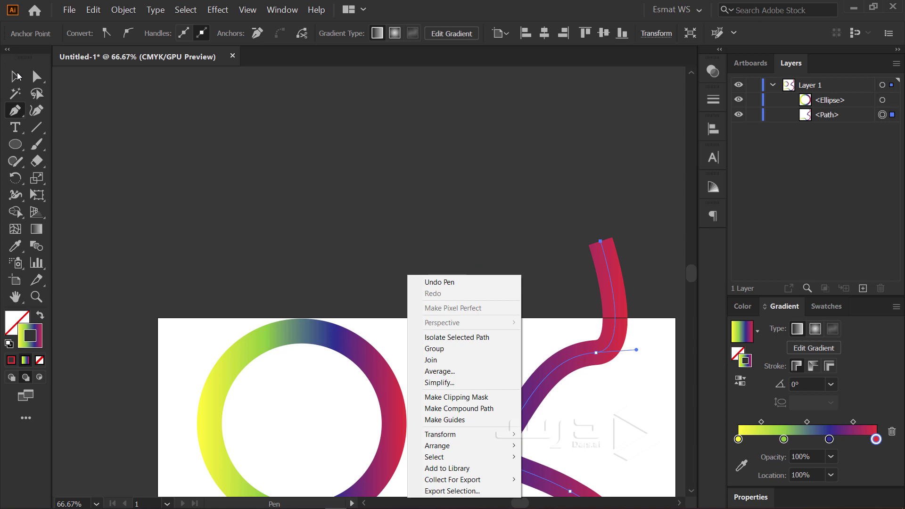
double_click(16, 76)
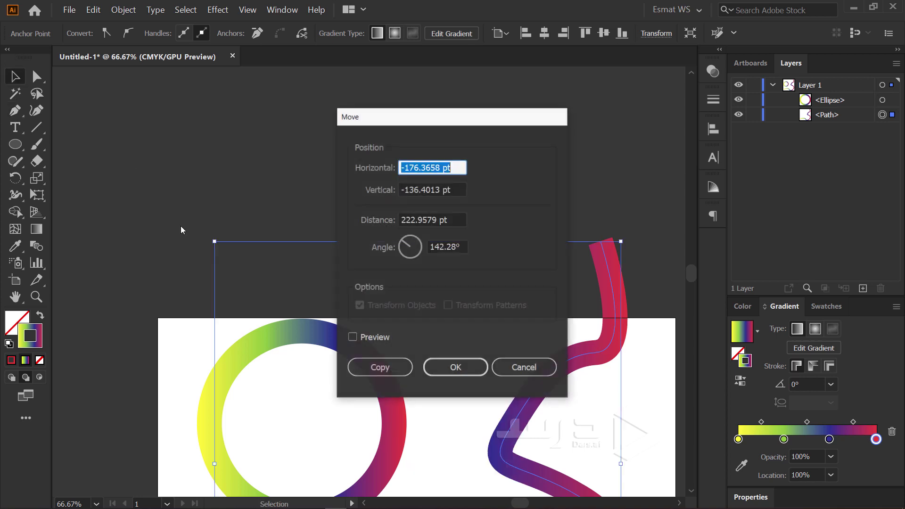
left_click(512, 369)
scroll(494, 367, "down", 3)
scroll(408, 338, "up", 1)
scroll(408, 338, "up", 1)
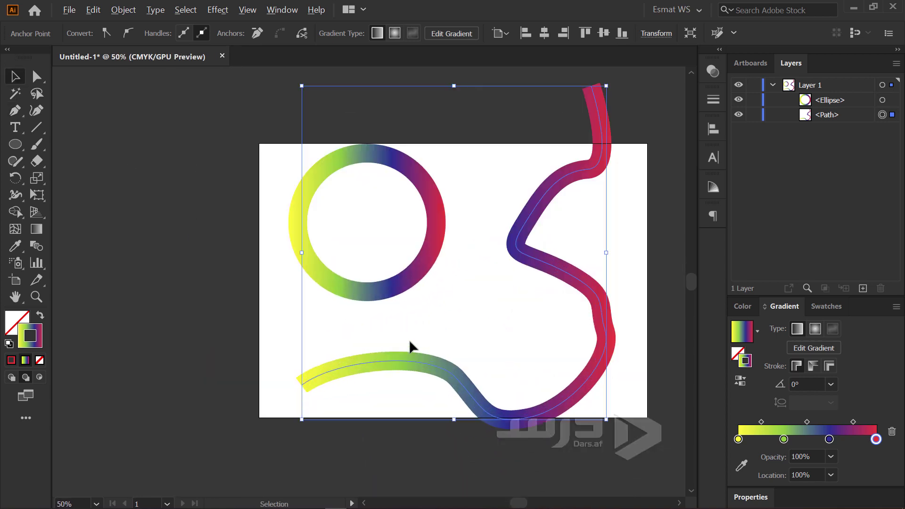
left_click(523, 358)
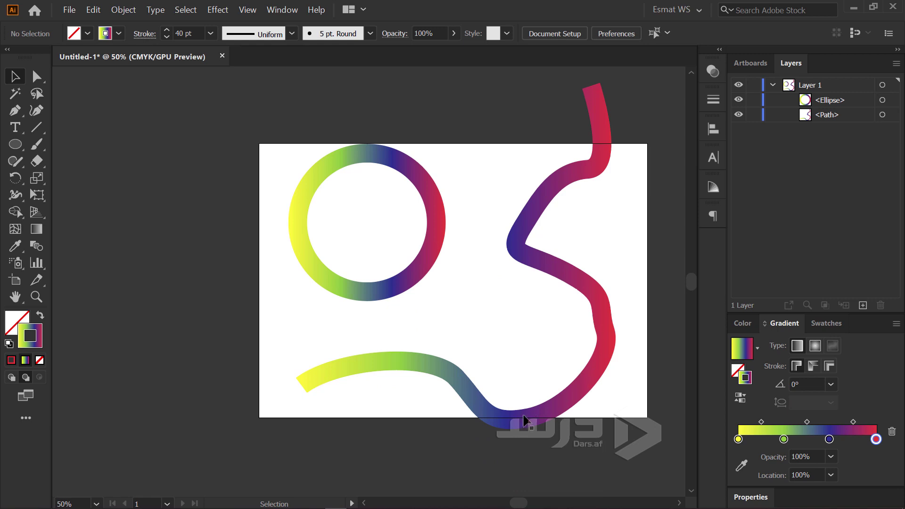
left_click(585, 288)
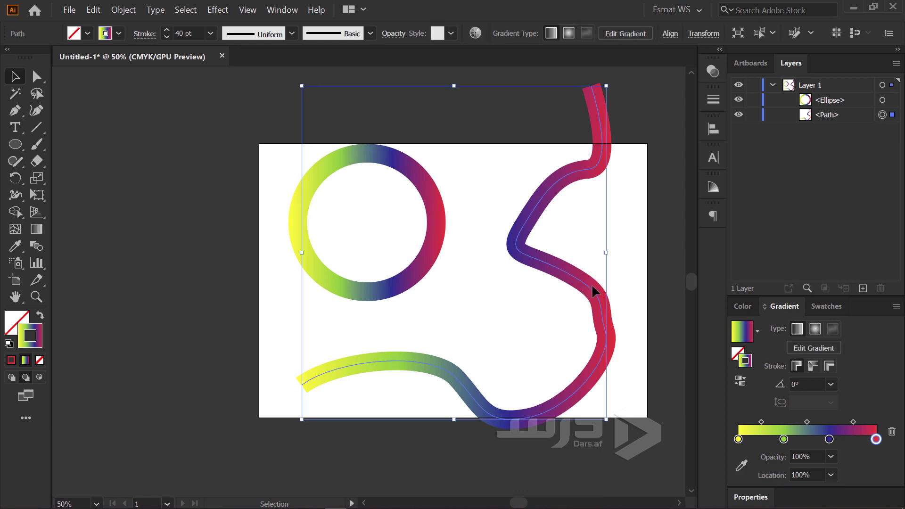
Step: Delete the wavy path and move the gradient ring to the artboard's centre
key("Delete")
left_click_drag(418, 273, 494, 328)
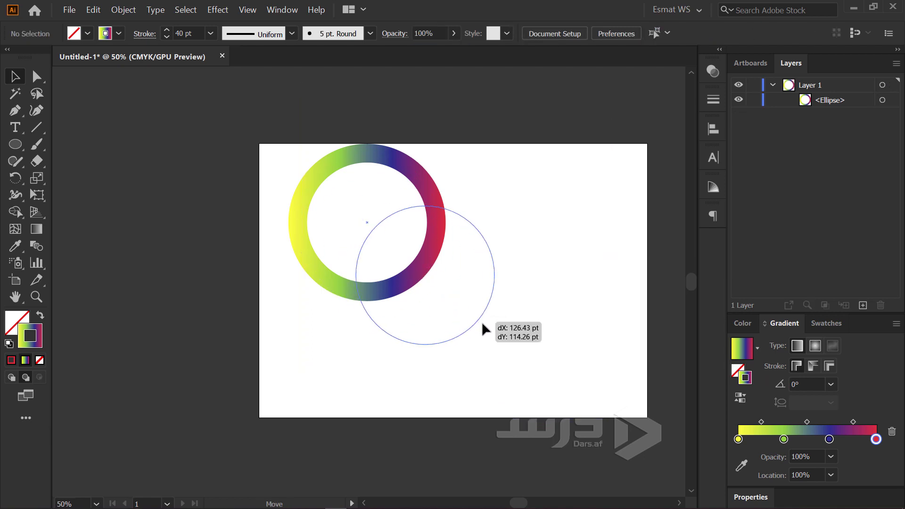
scroll(473, 325, "up", 1)
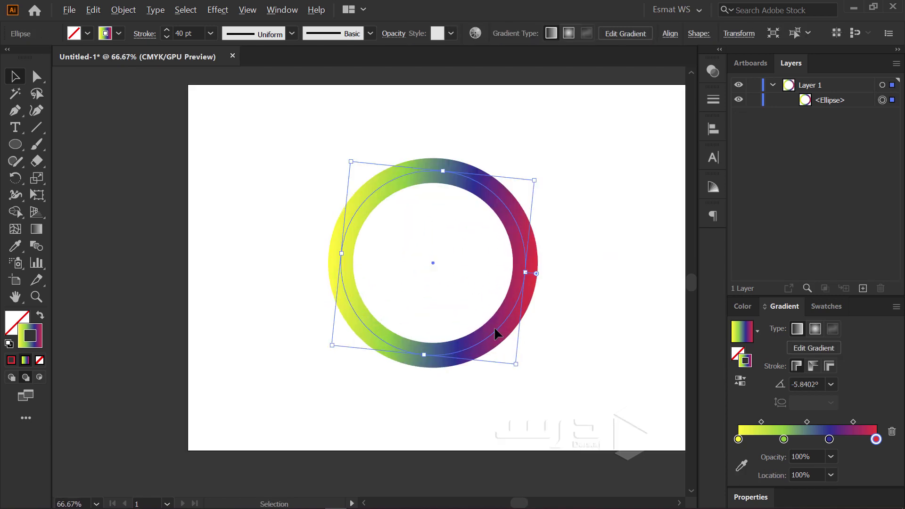
key("ctrl+shift+a")
scroll(476, 332, "up", 1)
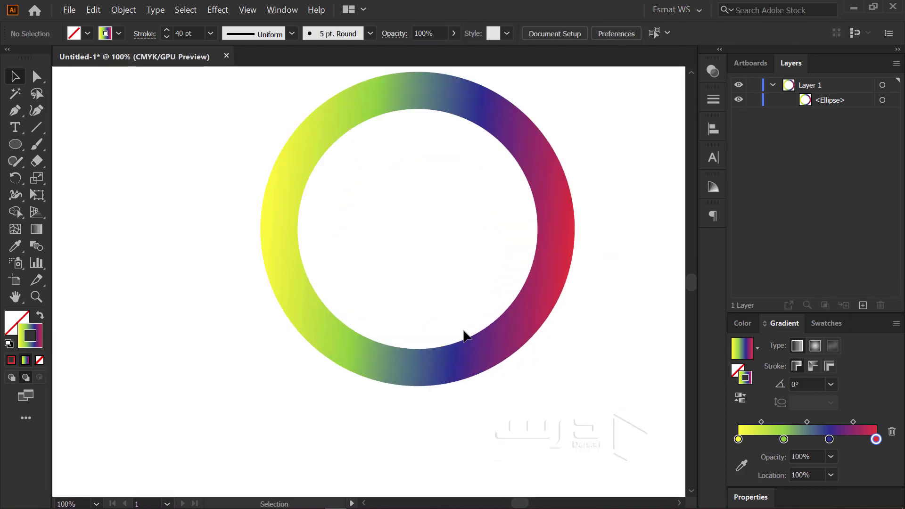
Step: Select the ring and make its stroke active in the Gradient panel
left_click(487, 366)
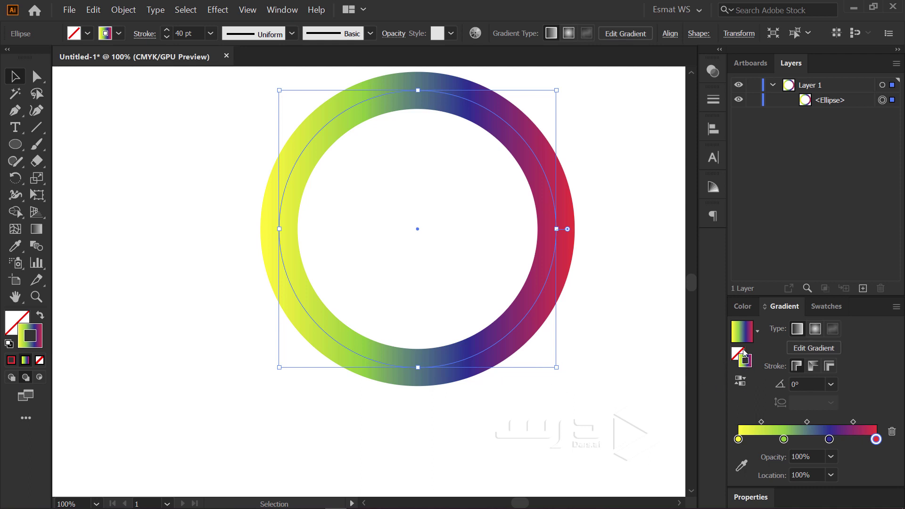
left_click(748, 363)
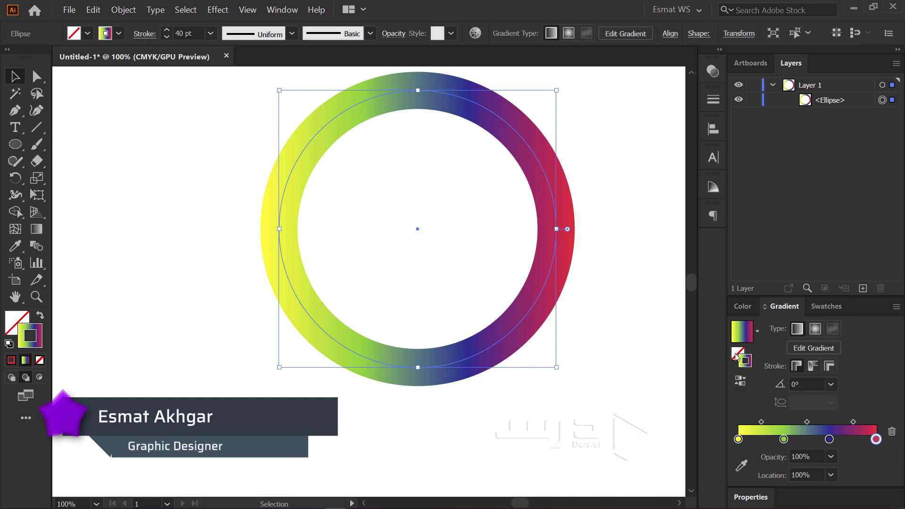
left_click(737, 354)
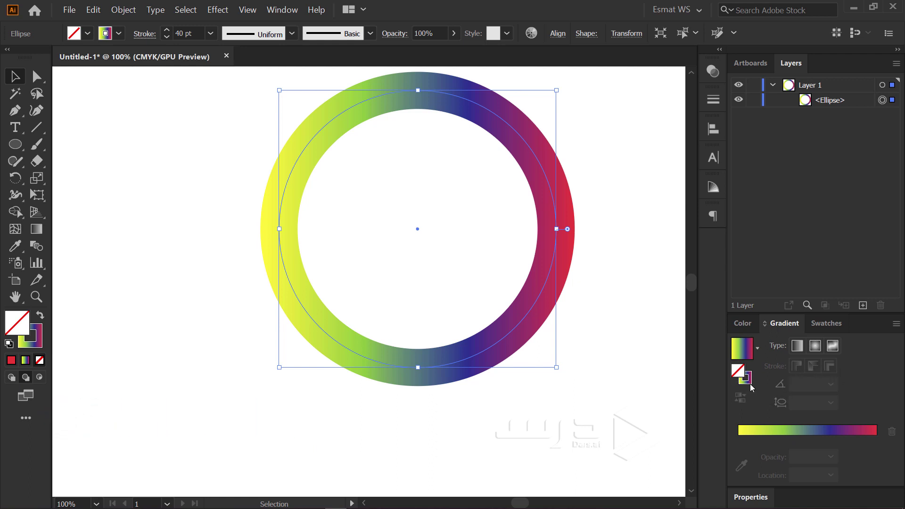
left_click(749, 384)
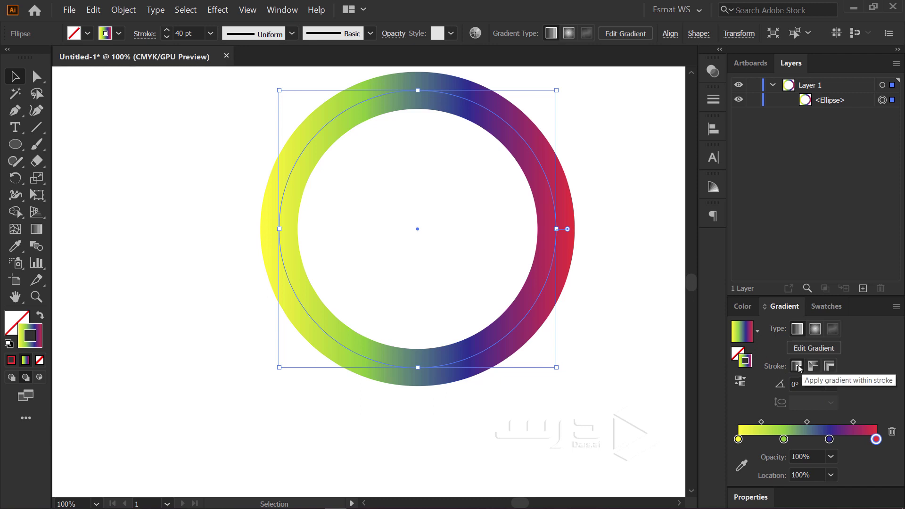
Step: Try Radial, Linear, Along Stroke and Within Stroke on the ring gradient, finishing with Across Stroke
left_click(815, 329)
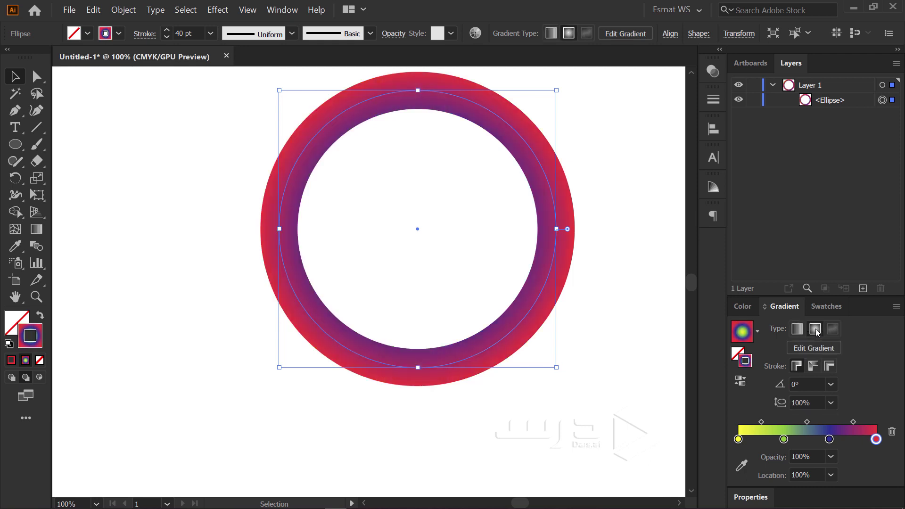
left_click(796, 330)
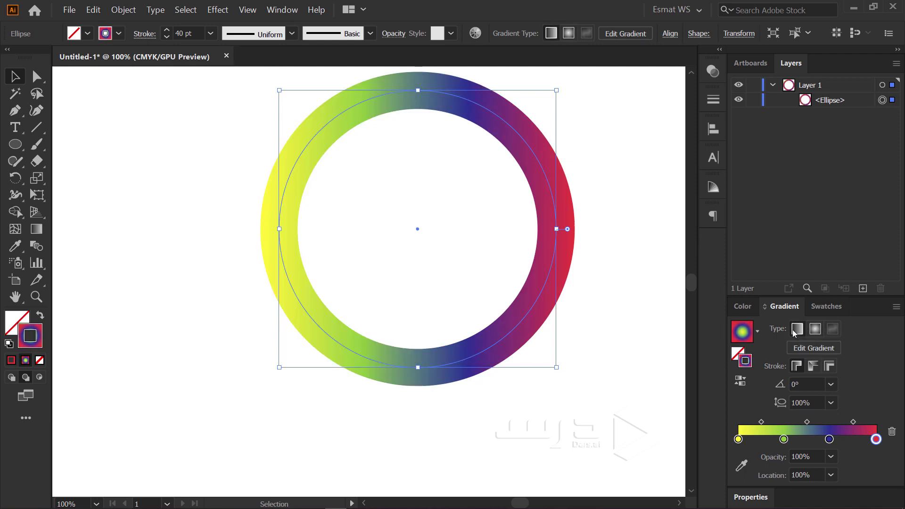
left_click(812, 367)
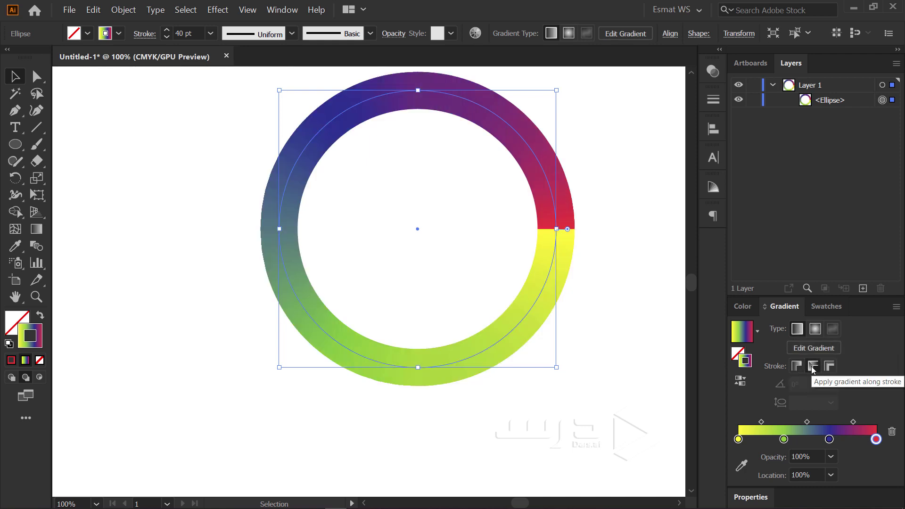
left_click(802, 367)
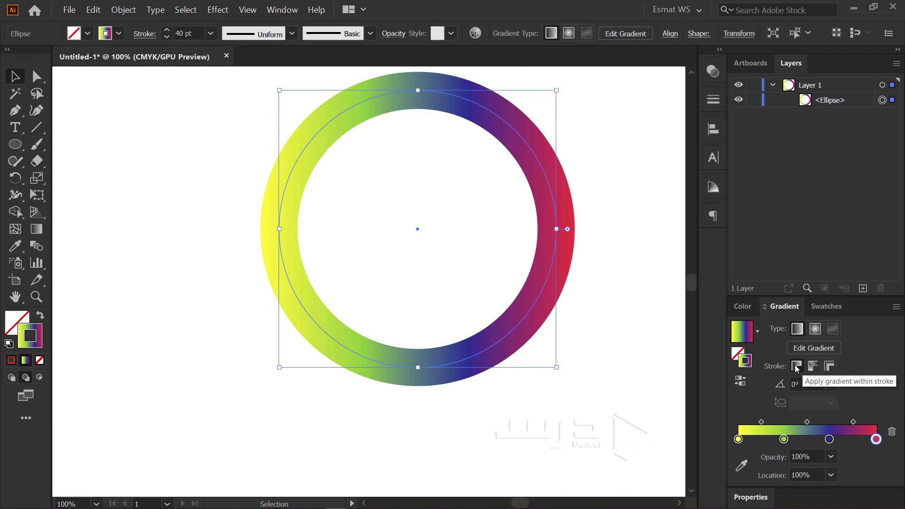
left_click(812, 367)
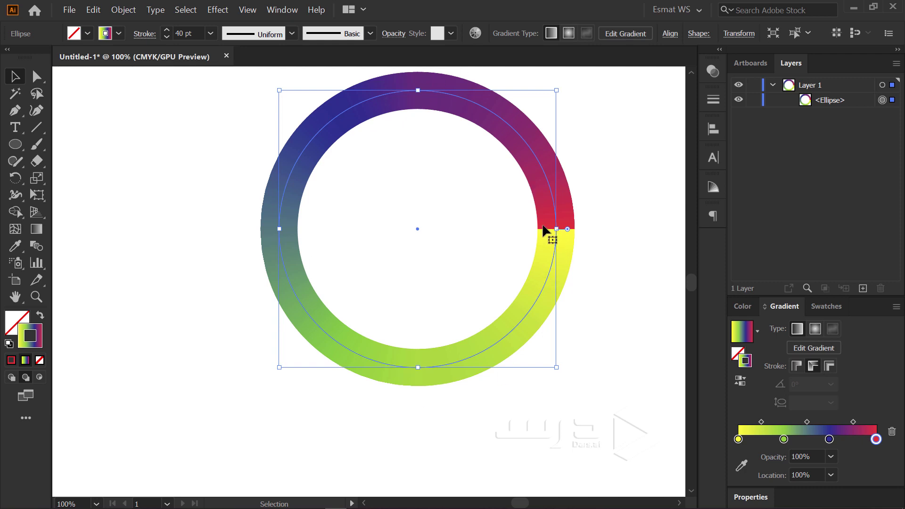
left_click(828, 367)
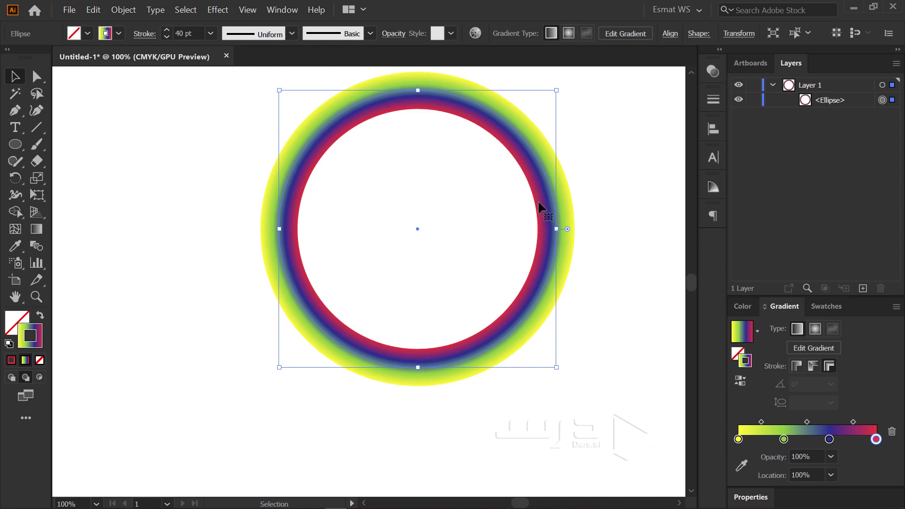
left_click(815, 329)
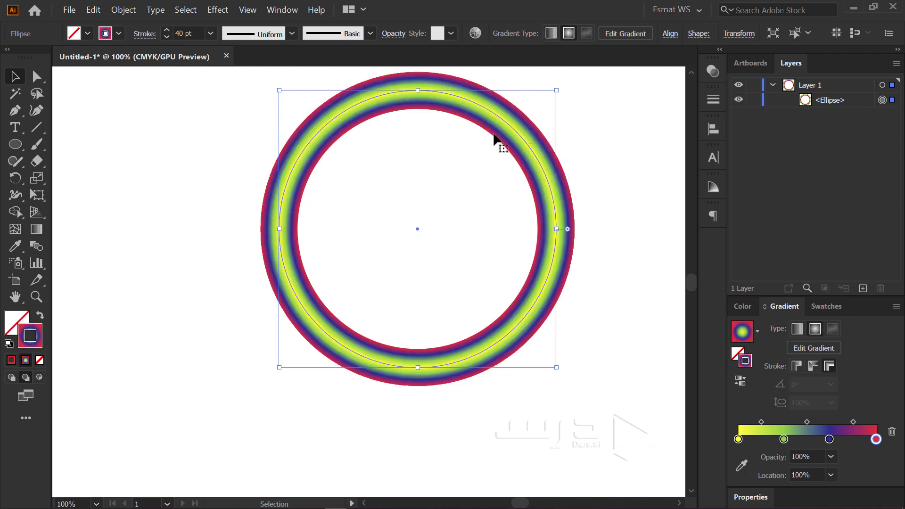
left_click(797, 329)
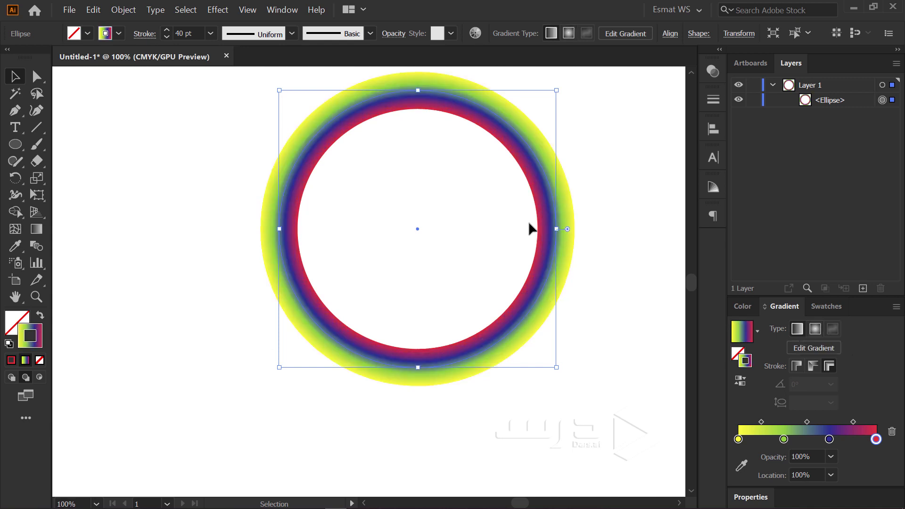
left_click(797, 369)
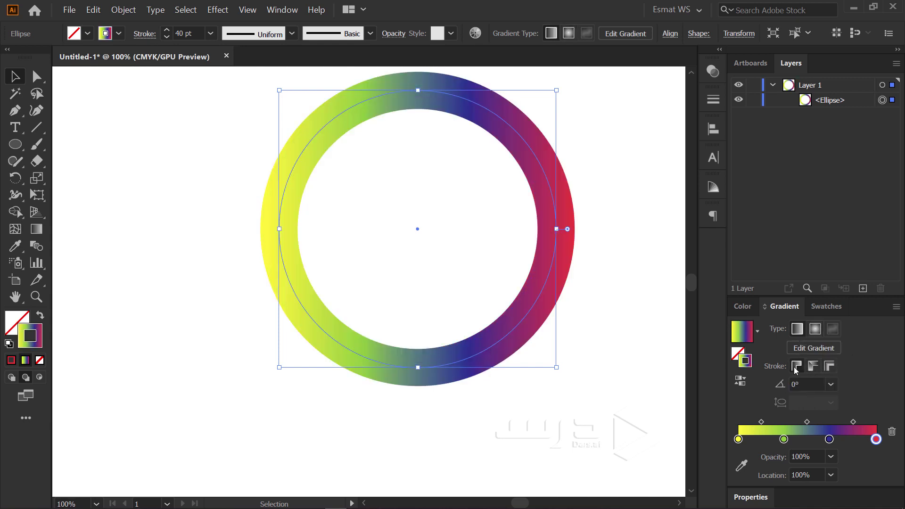
left_click(815, 329)
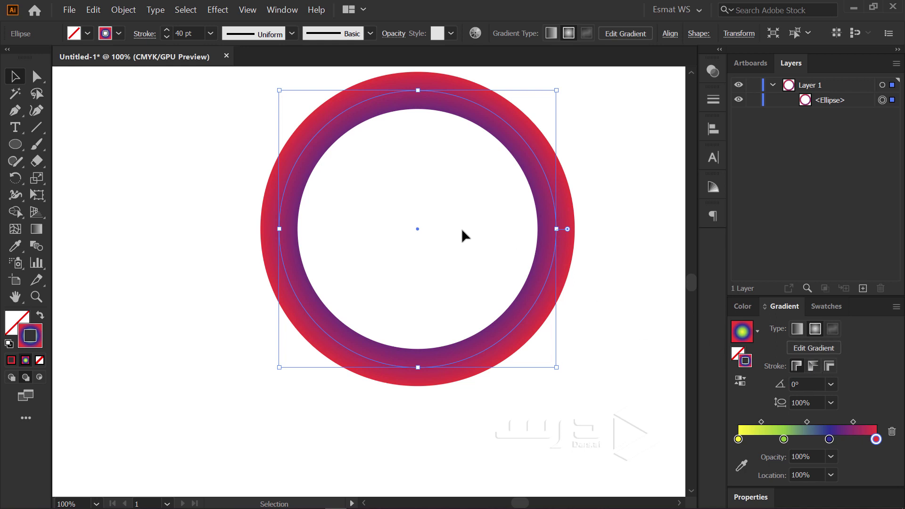
left_click(831, 369)
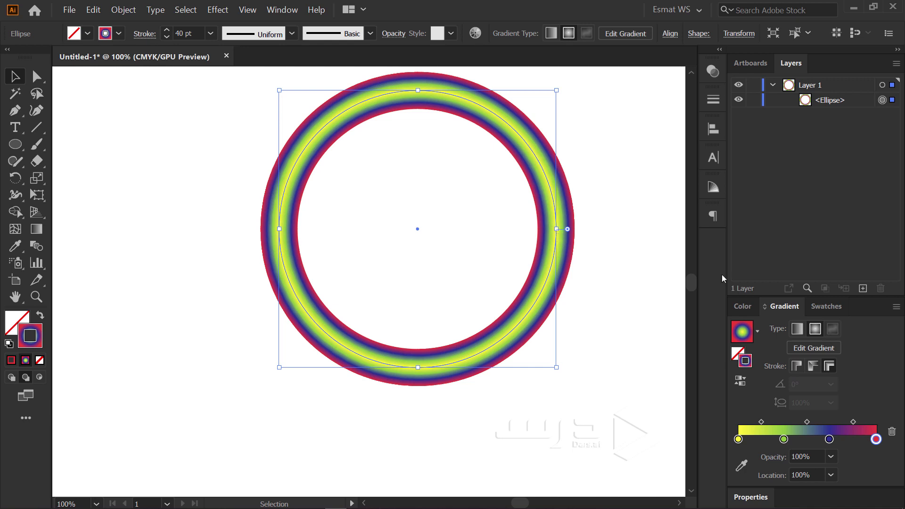
left_click(798, 333)
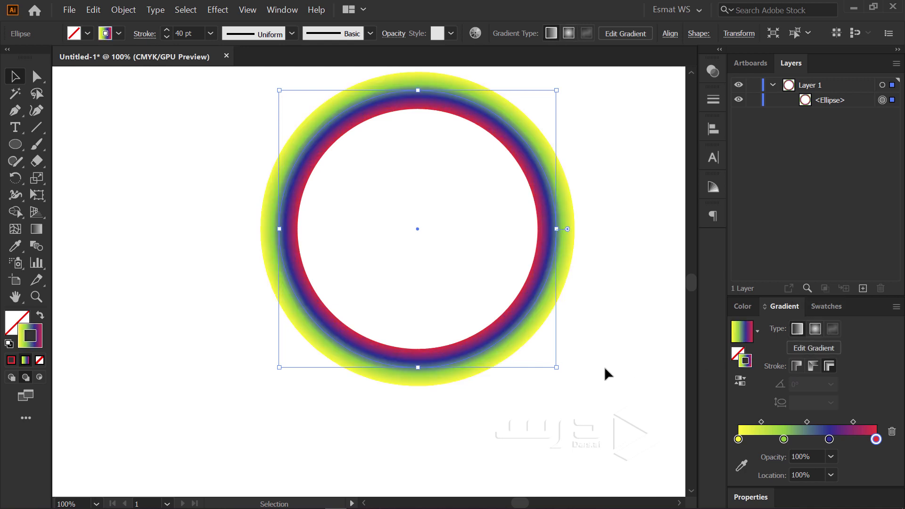
left_click(609, 389)
key("ctrl+minus")
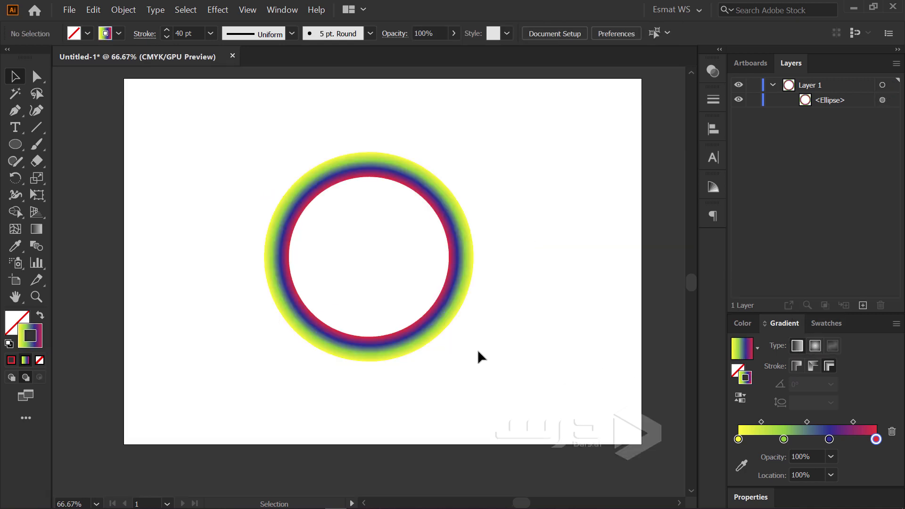